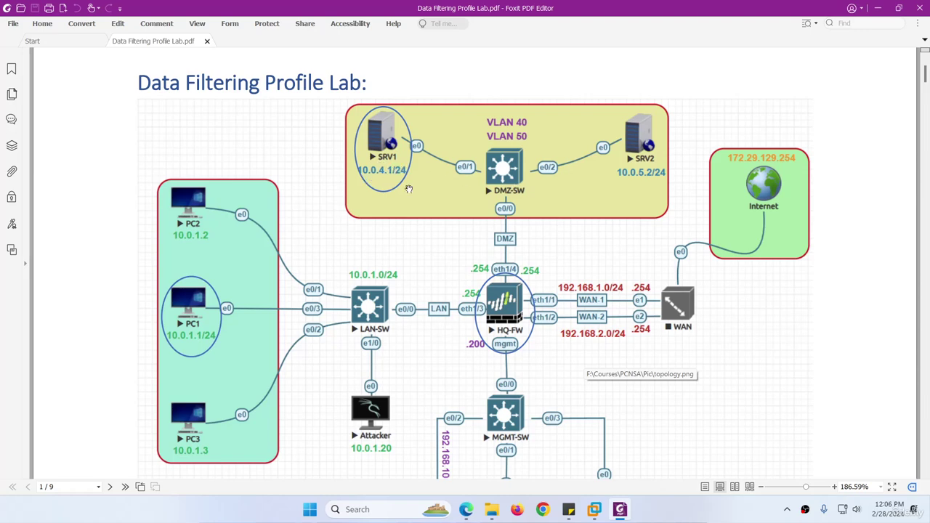
Step: Examine the lab topology and the table of zones, interfaces, profile name and security rule on the guide's first page
scroll(418, 207, "down", 3)
scroll(464, 325, "down", 5)
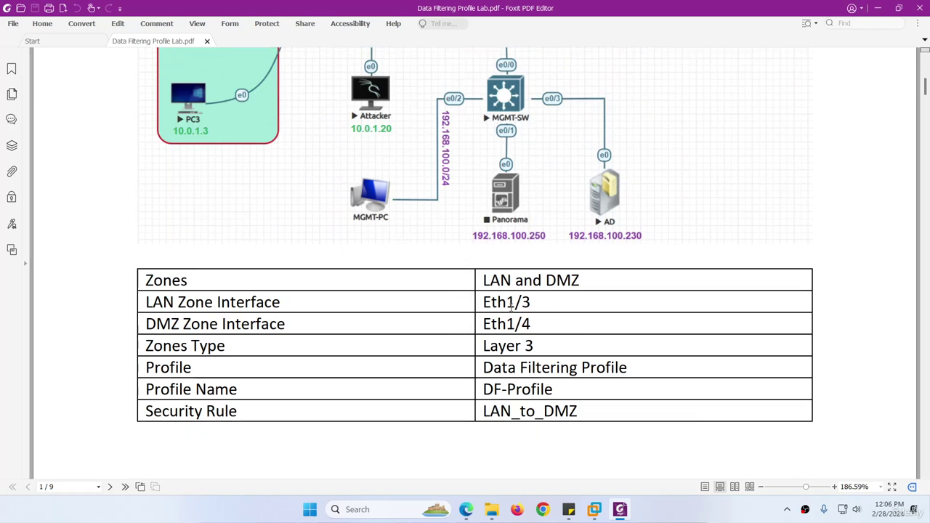
scroll(496, 295, "up", 5)
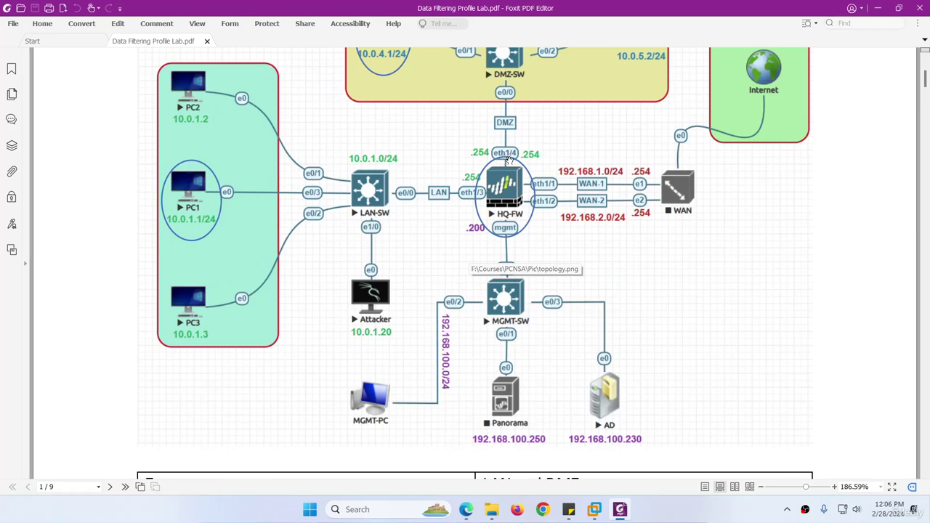
scroll(478, 328, "down", 5)
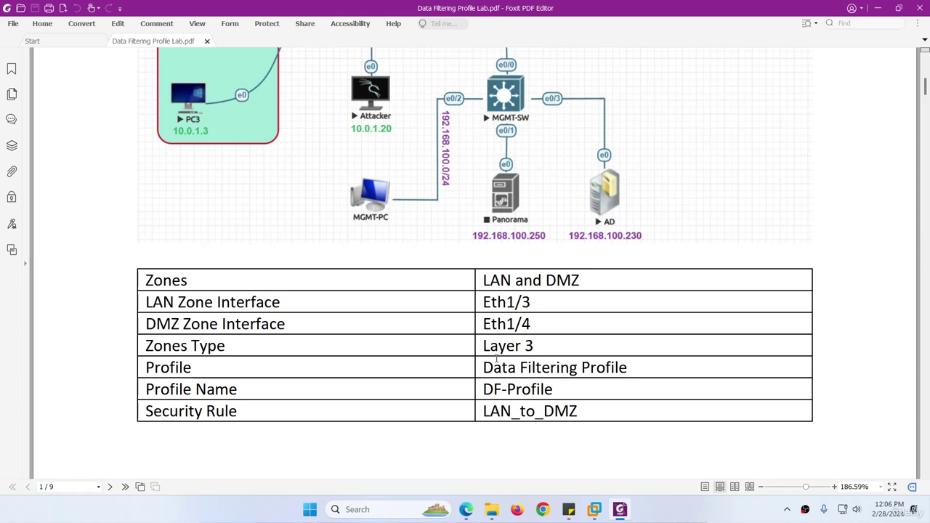
left_click_drag(484, 367, 629, 368)
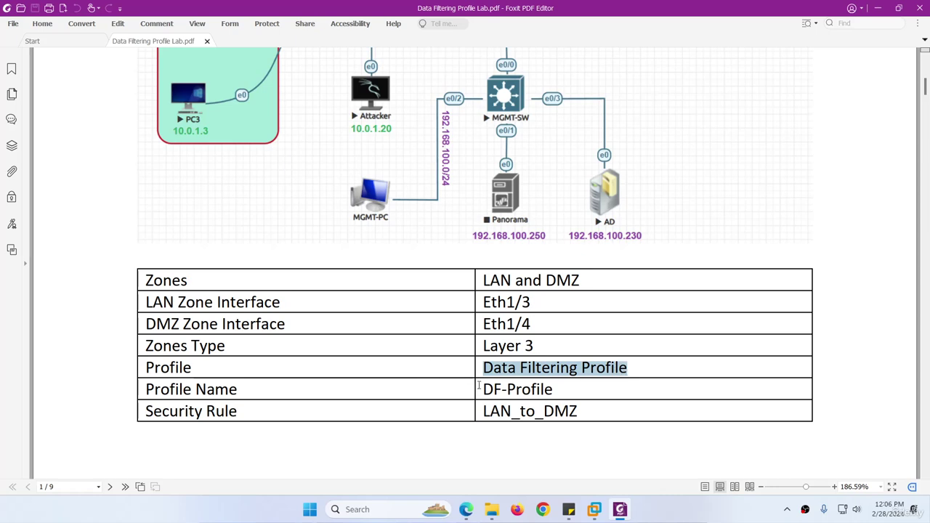
scroll(486, 391, "down", 1)
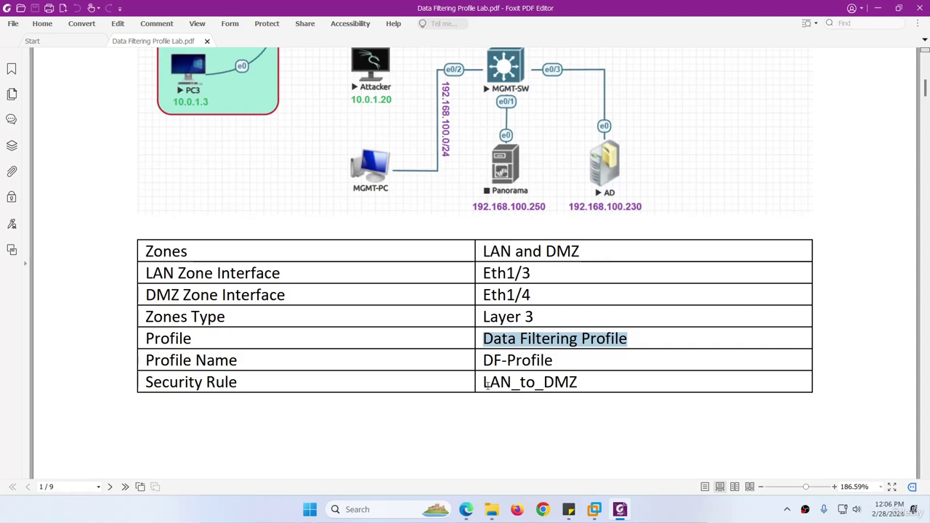
scroll(298, 216, "up", 12)
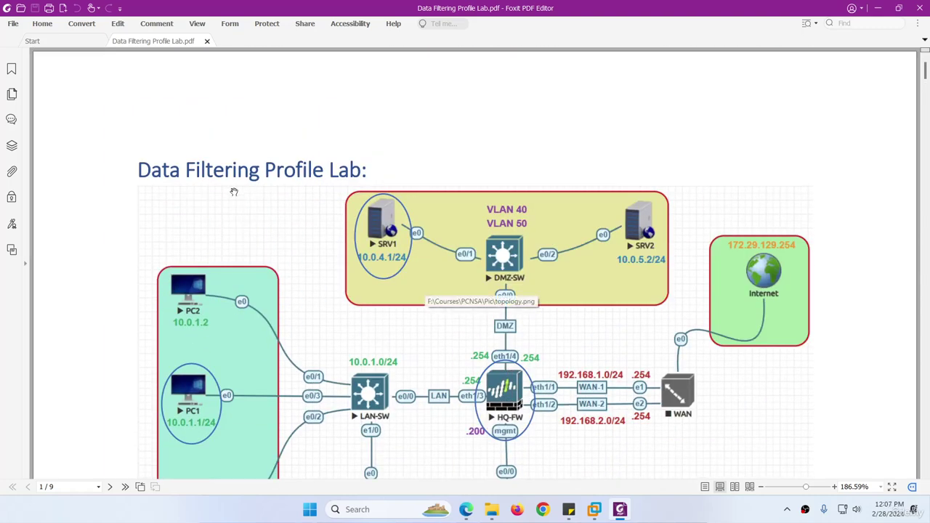
Step: Read through the lab guide's instructions for the Predefined and Regular data patterns and the DF-Profile data filtering profile
scroll(234, 192, "down", 20)
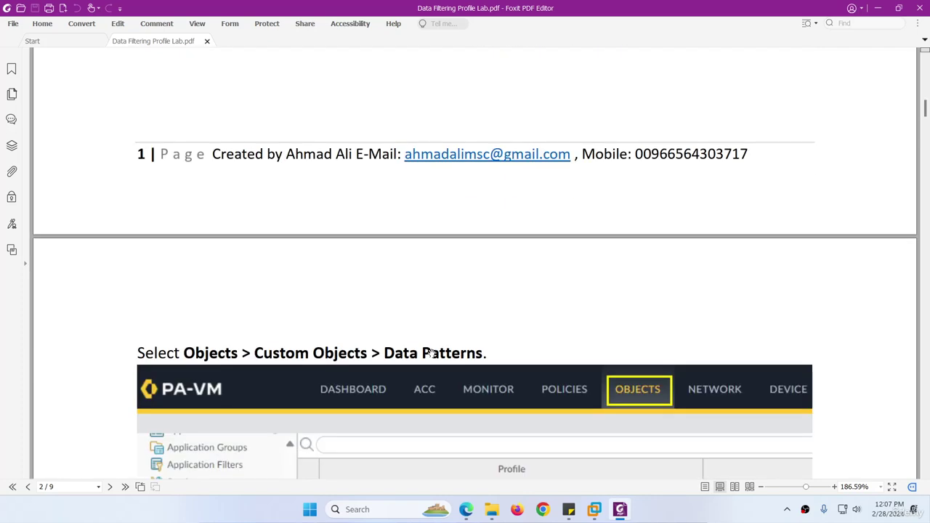
scroll(430, 352, "down", 8)
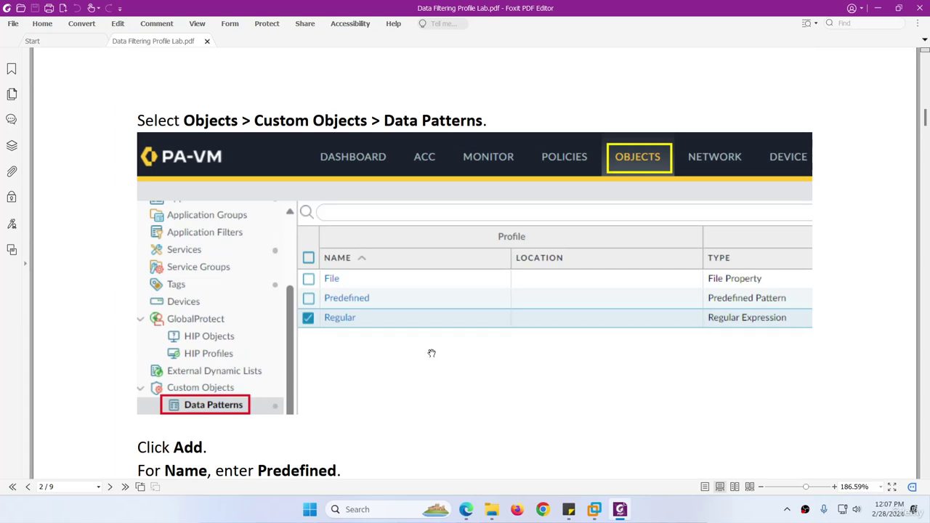
scroll(431, 354, "down", 6)
scroll(356, 334, "down", 15)
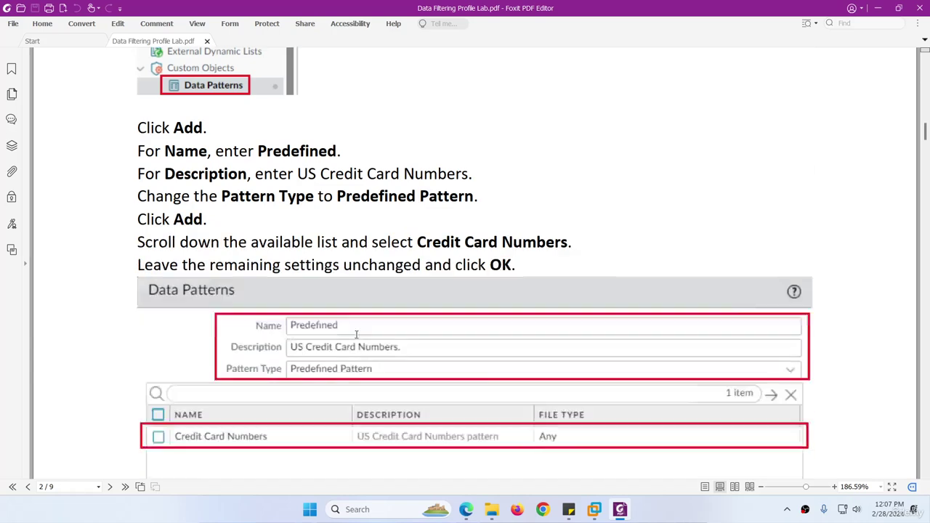
scroll(356, 334, "down", 3)
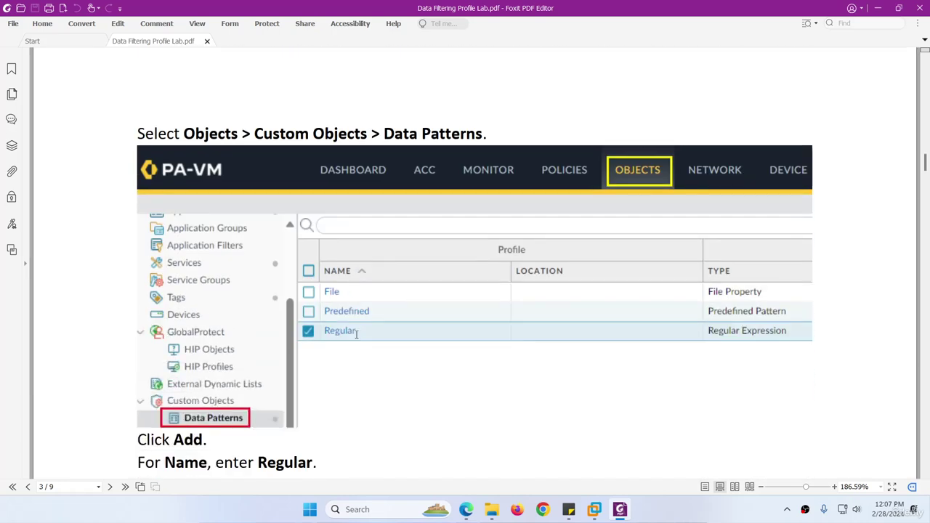
scroll(356, 334, "down", 14)
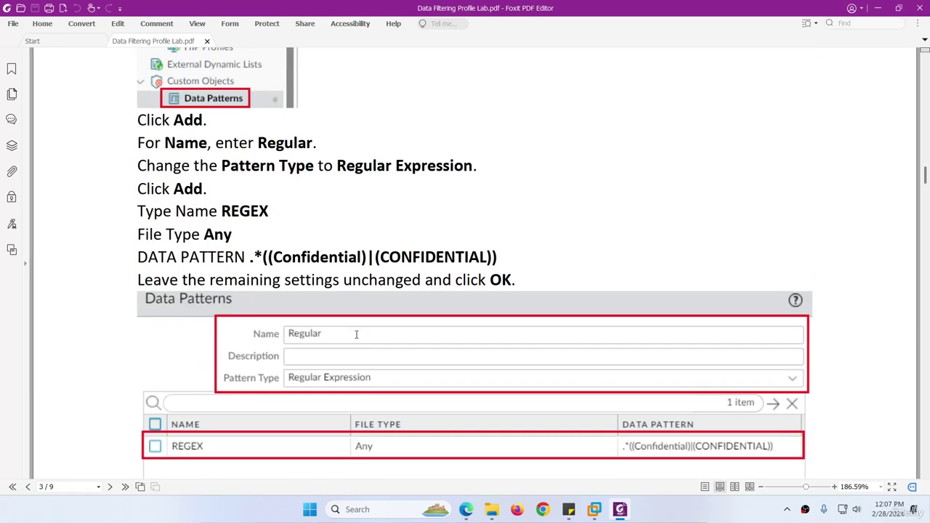
scroll(356, 335, "down", 15)
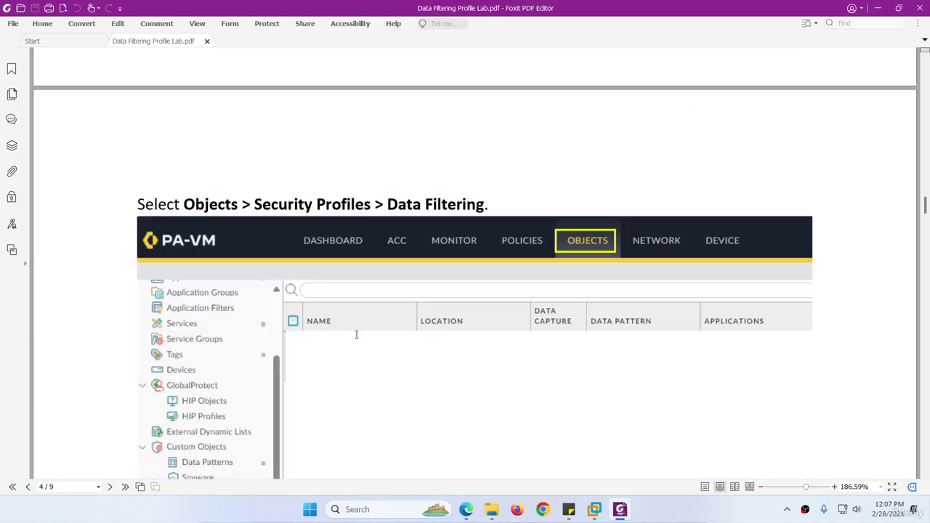
scroll(356, 334, "down", 3)
scroll(356, 335, "down", 2)
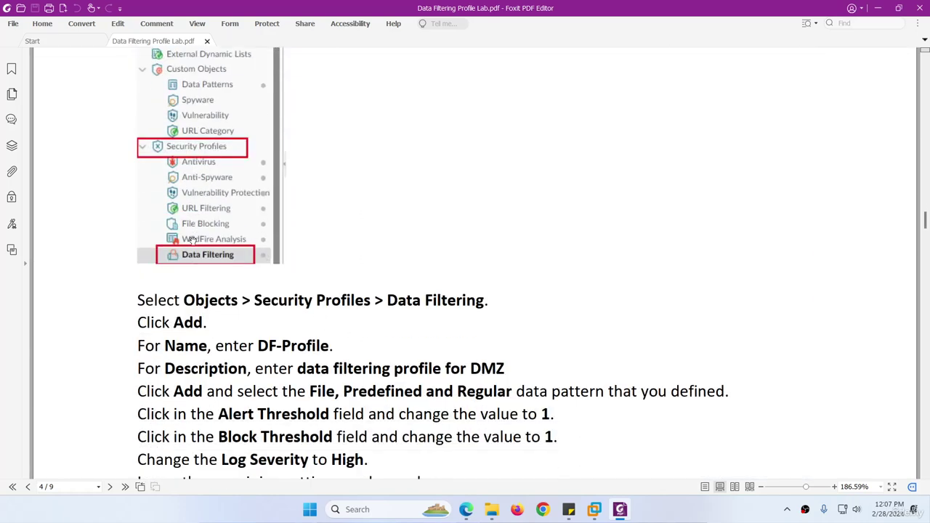
scroll(255, 283, "down", 3)
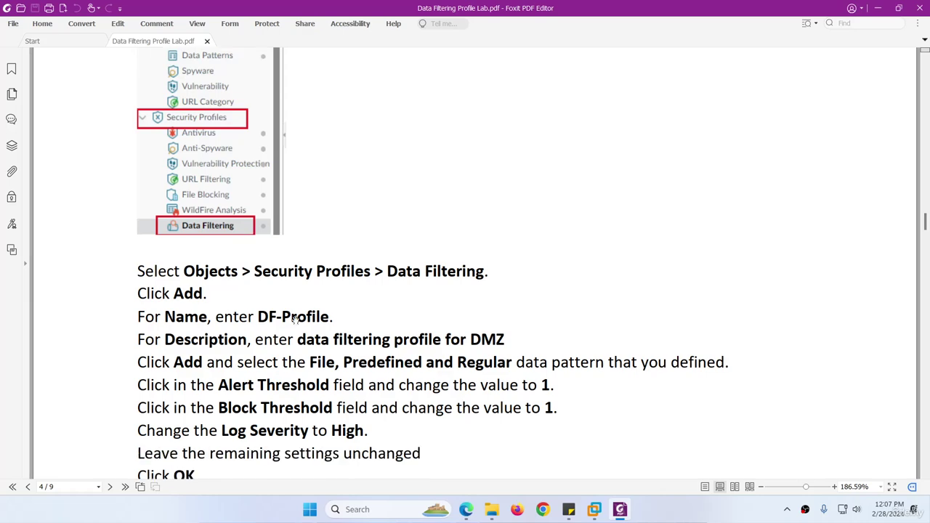
scroll(314, 311, "down", 16)
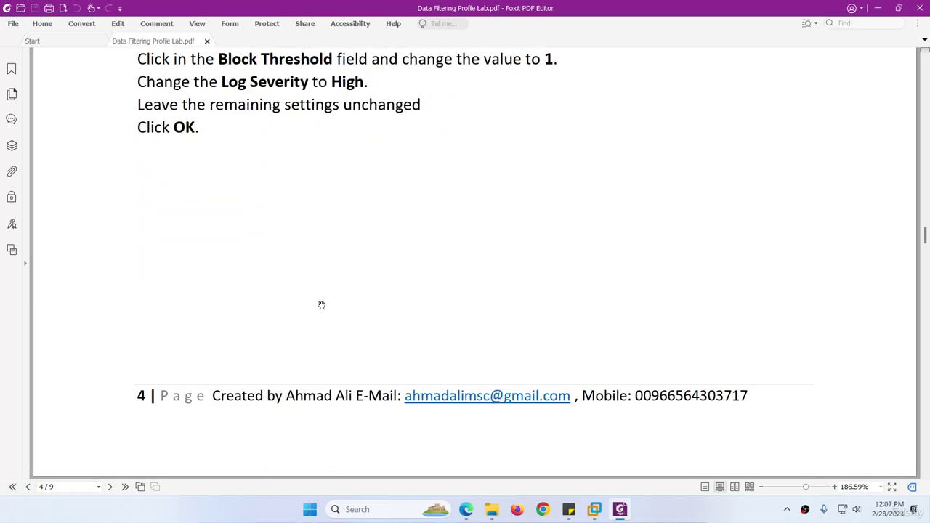
scroll(354, 322, "down", 1)
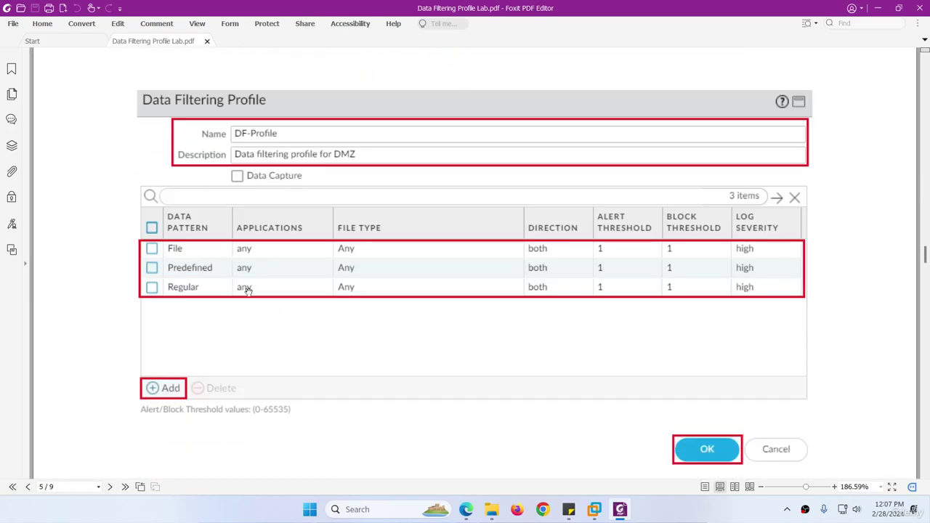
scroll(247, 289, "down", 4)
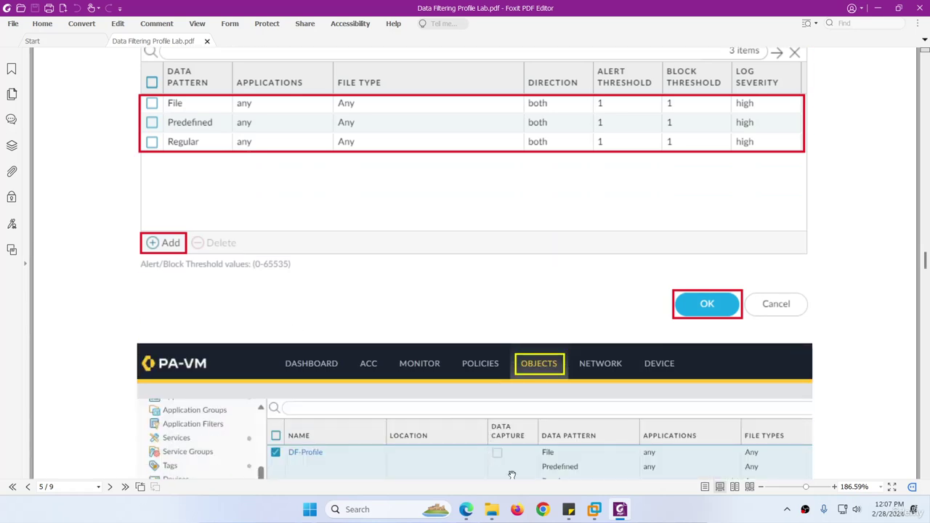
Step: Switch to the HQ-FW firewall in Edge and start a new data pattern under the custom objects
left_click(466, 509)
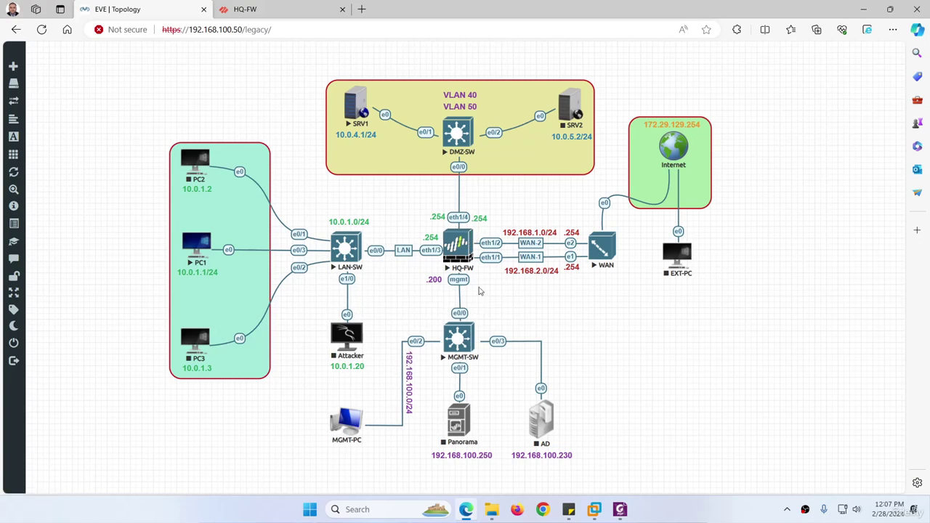
left_click(258, 19)
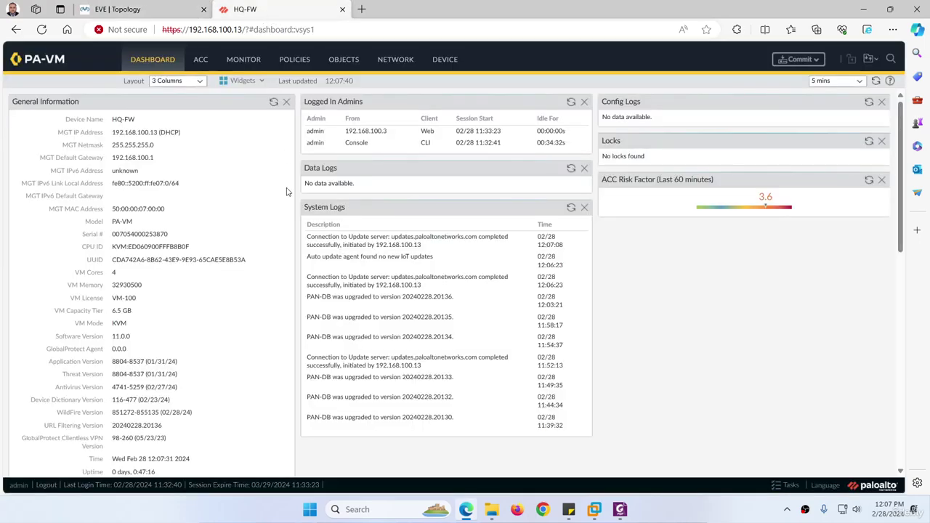
left_click(350, 64)
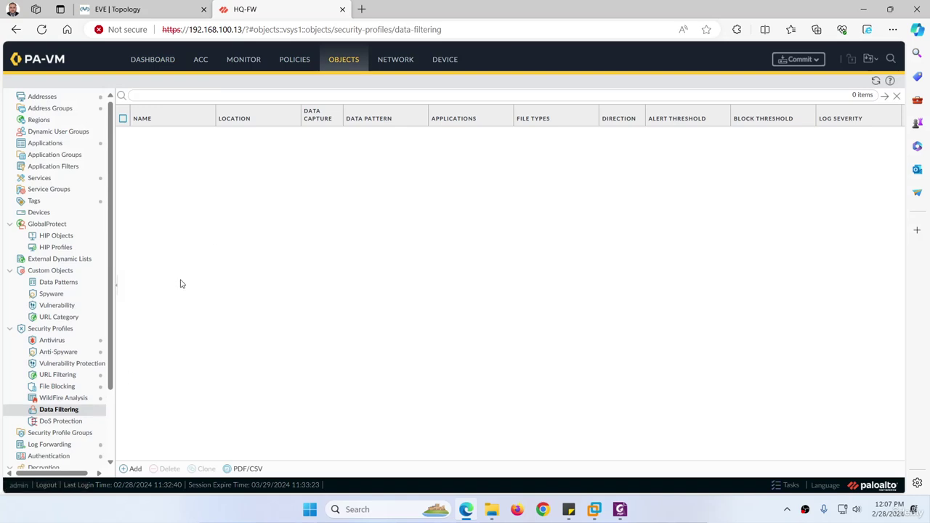
left_click(59, 285)
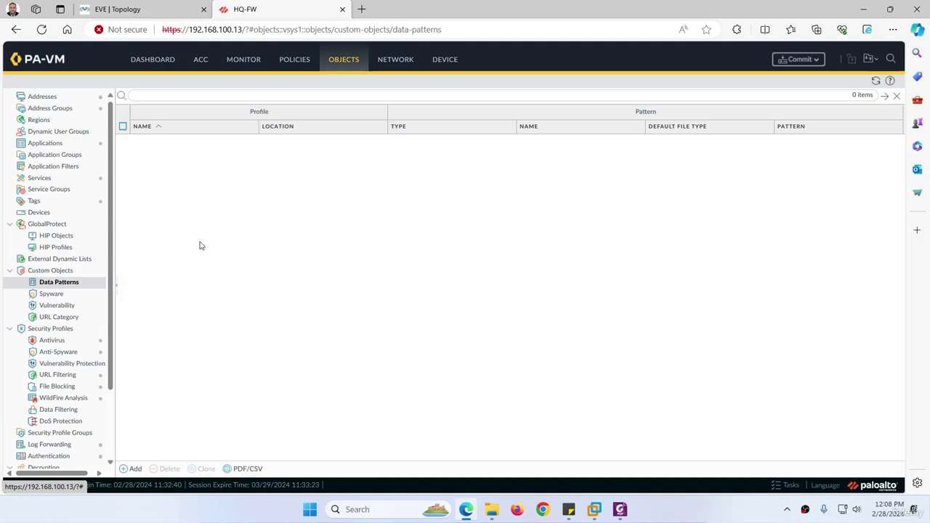
left_click(133, 468)
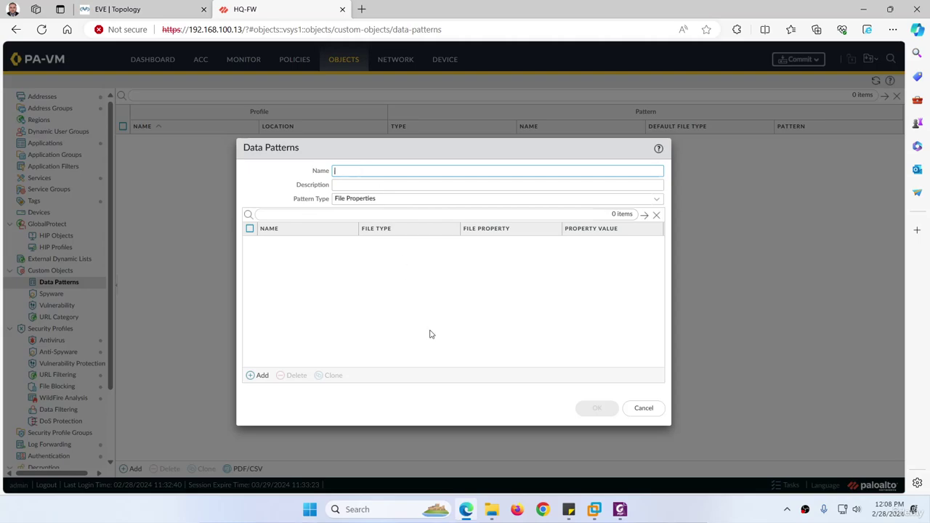
Step: Switch to the lab guide in Foxit PDF Editor and copy the data pattern name Predefined from page 2
left_click(618, 509)
scroll(342, 327, "up", 20)
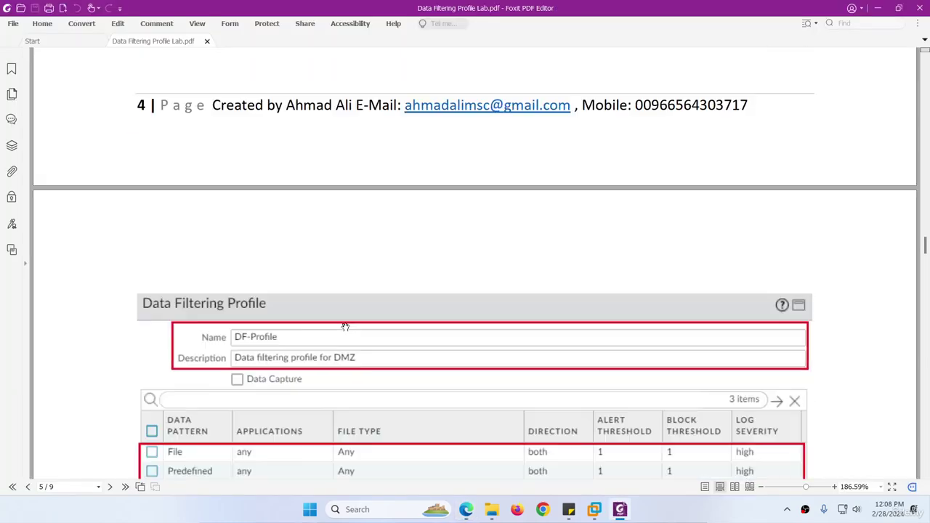
scroll(345, 327, "up", 20)
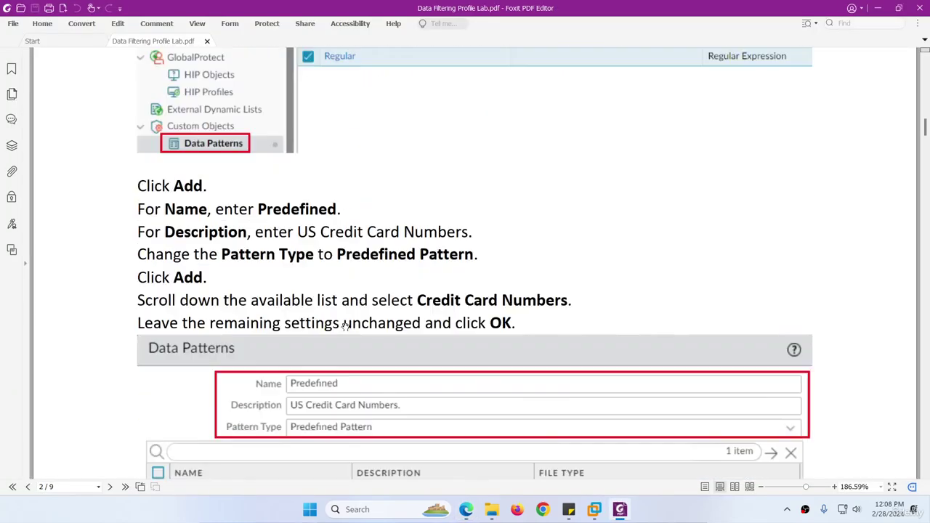
scroll(346, 327, "down", 5)
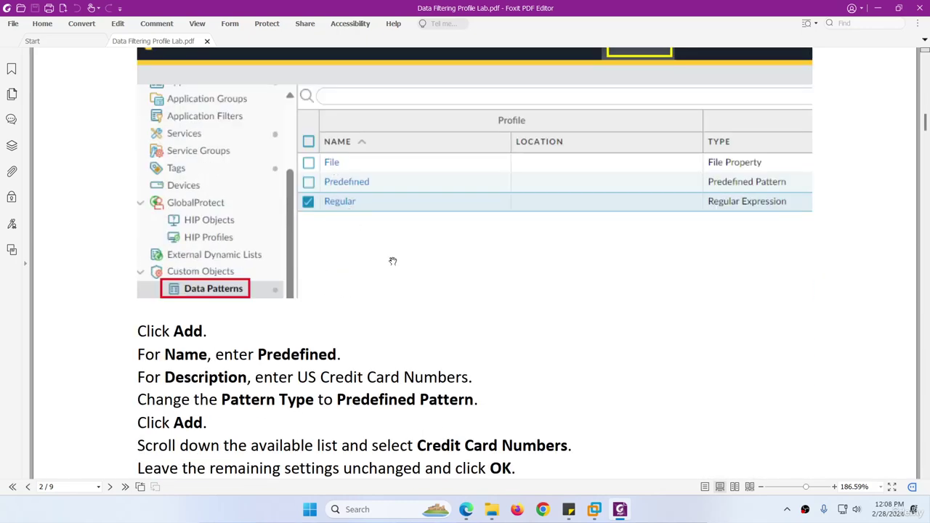
scroll(391, 262, "down", 3)
scroll(327, 273, "down", 1)
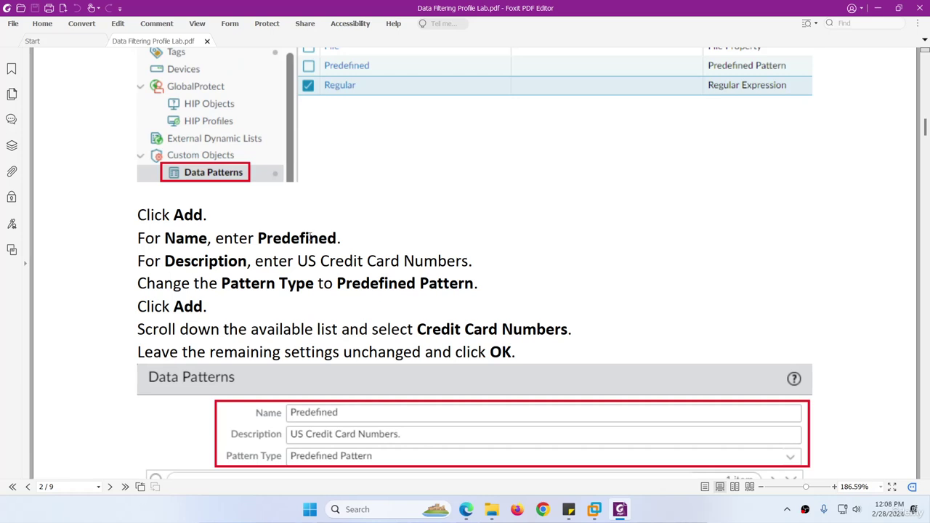
double_click(303, 237)
key("ctrl+c")
right_click(303, 238)
key("Escape")
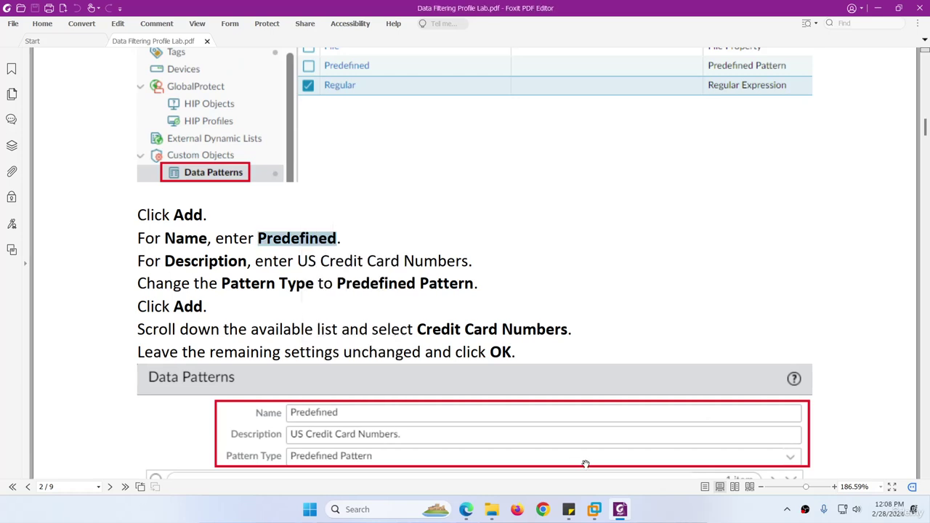
Step: Back in the firewall, enter Predefined as the new data pattern's name and description, and set its pattern type to Predefined Pattern
left_click(619, 512)
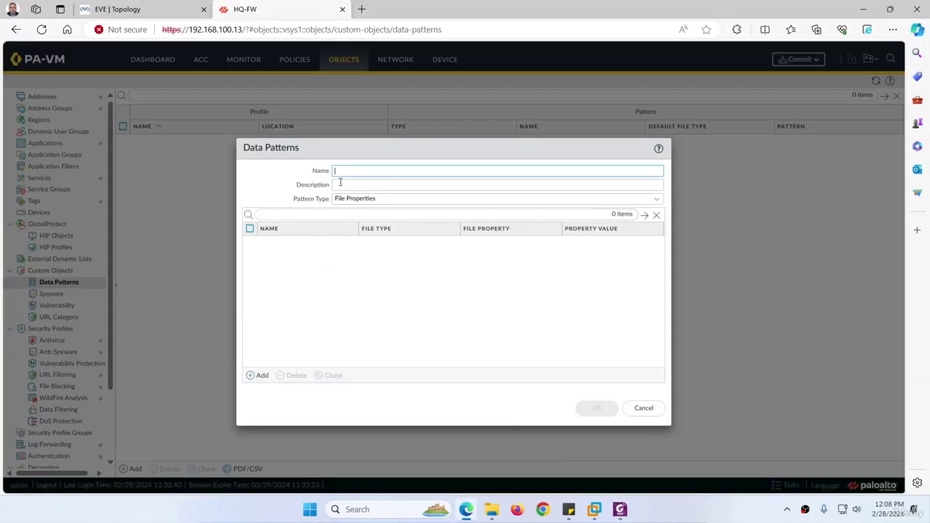
key("ctrl+v")
key("ctrl+v")
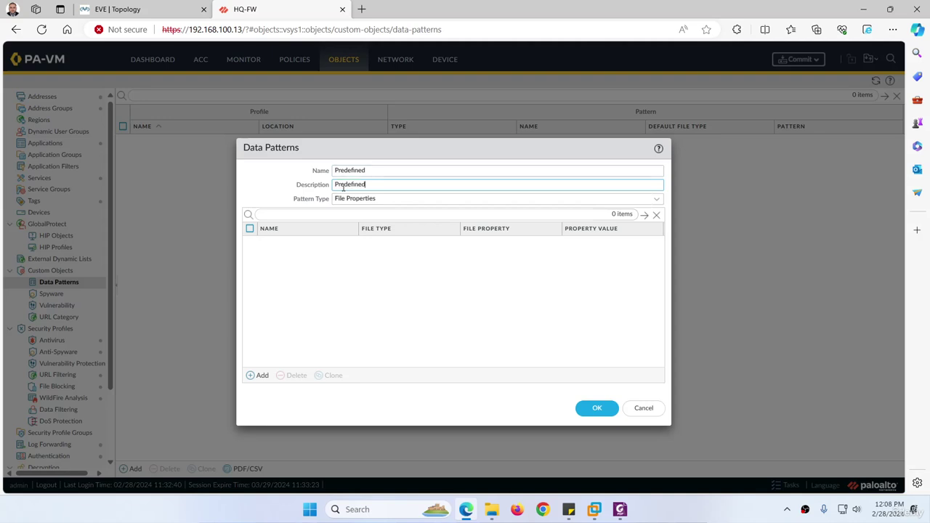
left_click(658, 200)
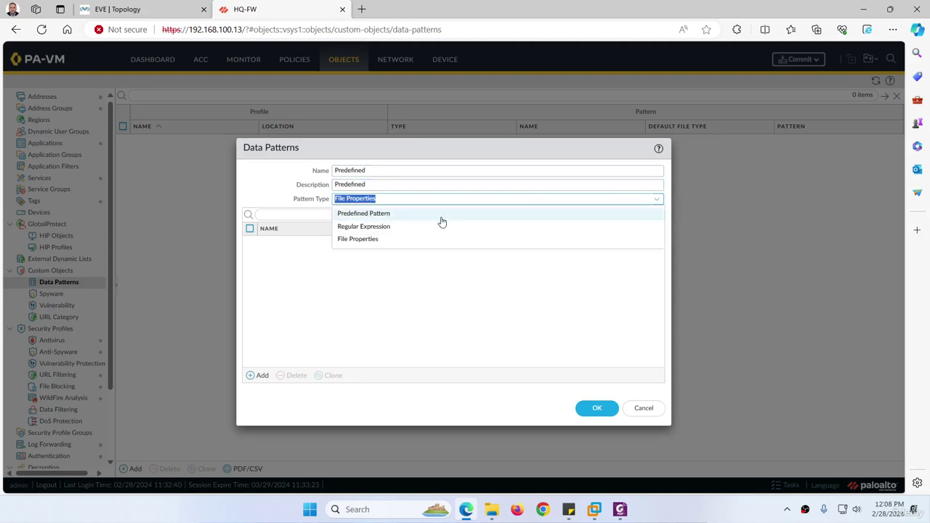
left_click(357, 214)
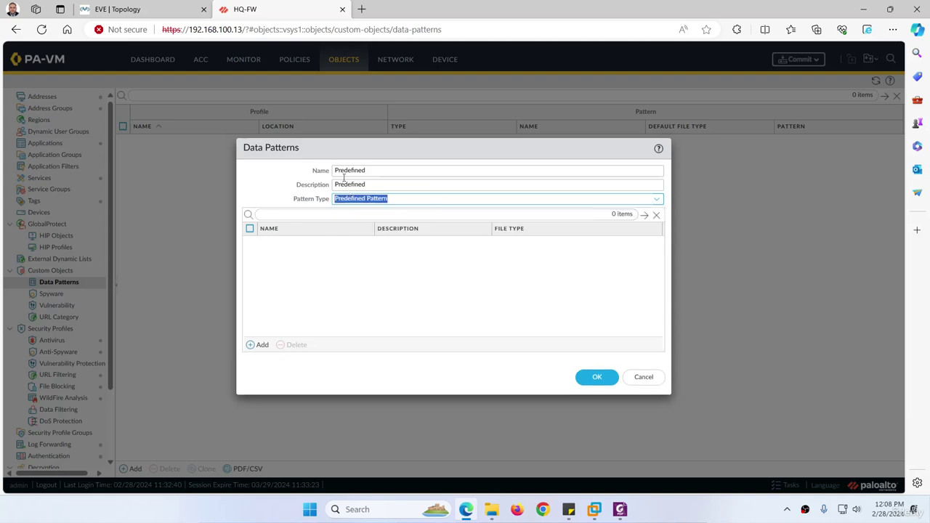
left_click(372, 170)
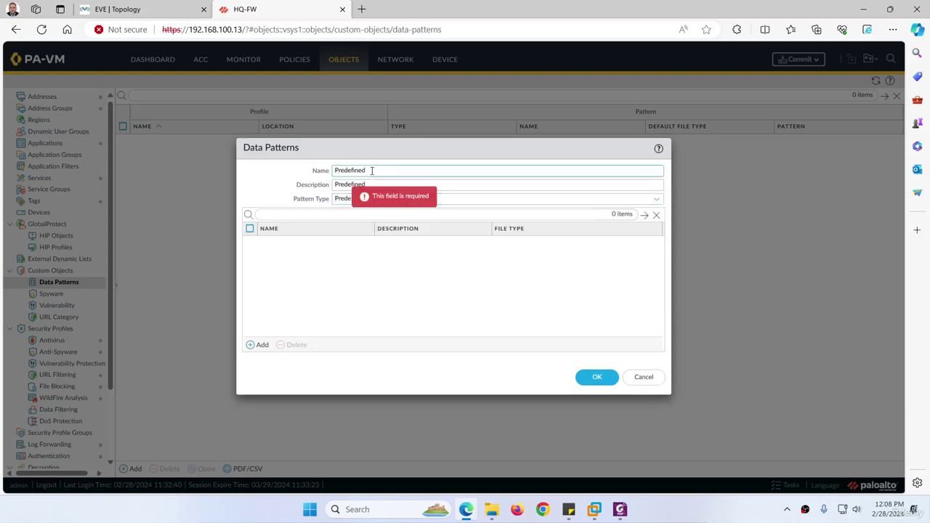
Step: Add the predefined Credit Card Numbers pattern as an entry in the Predefined data pattern
left_click(260, 348)
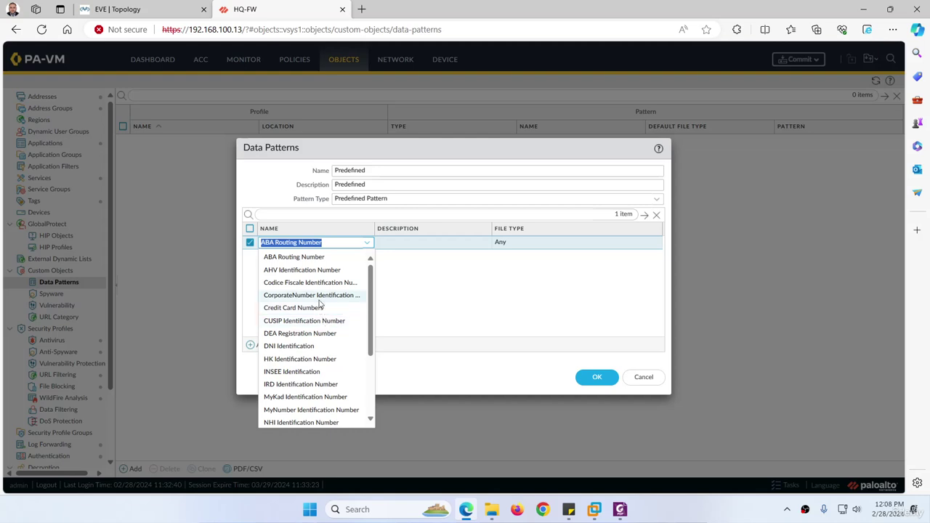
scroll(324, 359, "down", 2)
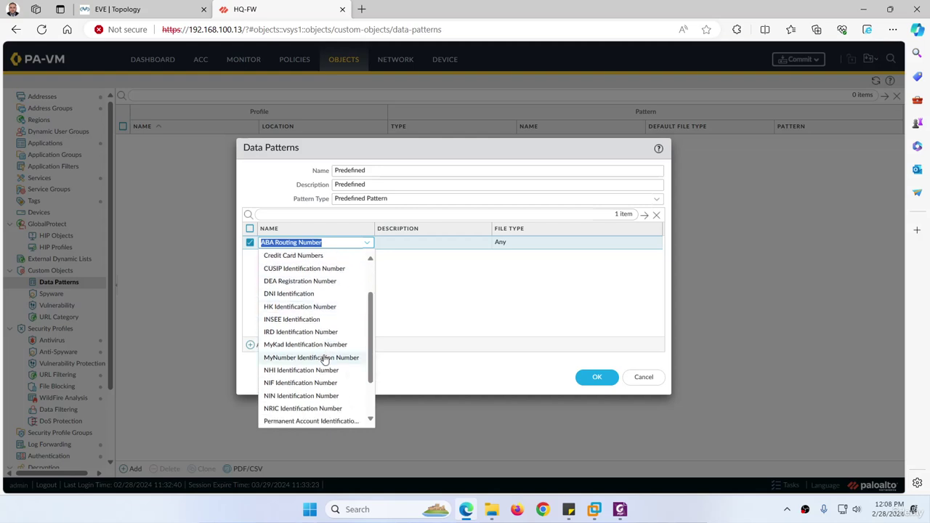
scroll(324, 359, "down", 2)
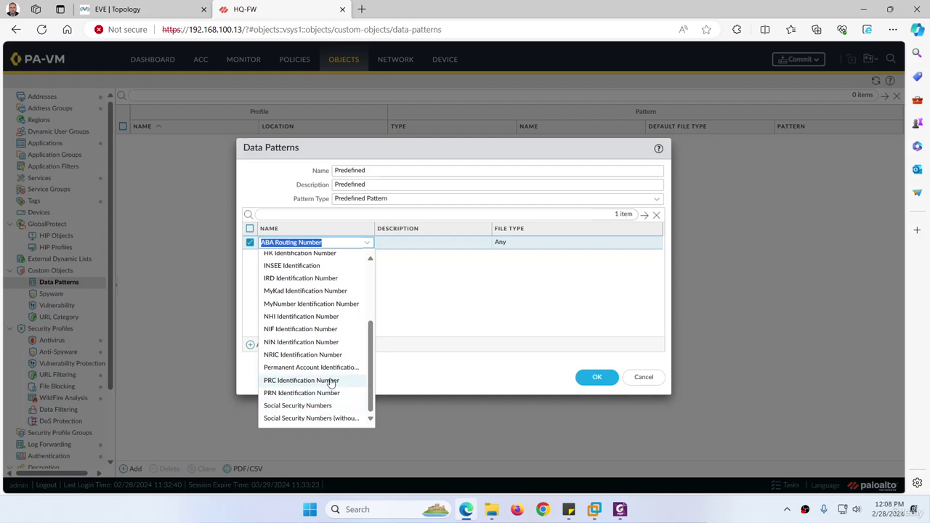
scroll(331, 383, "up", 2)
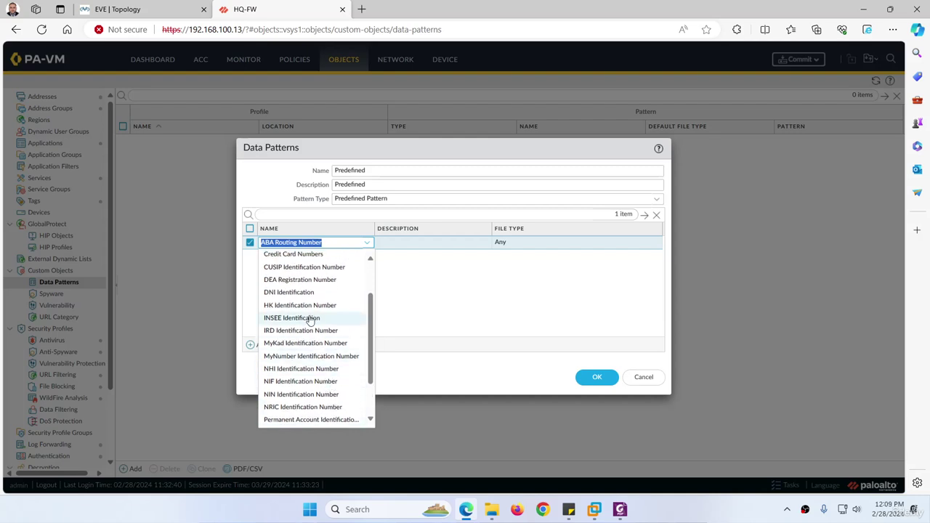
scroll(310, 320, "up", 2)
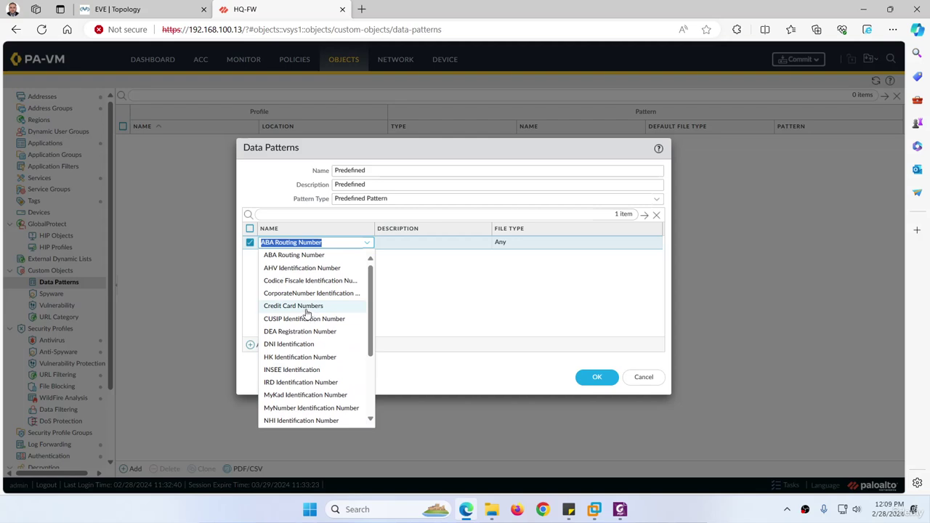
left_click(306, 312)
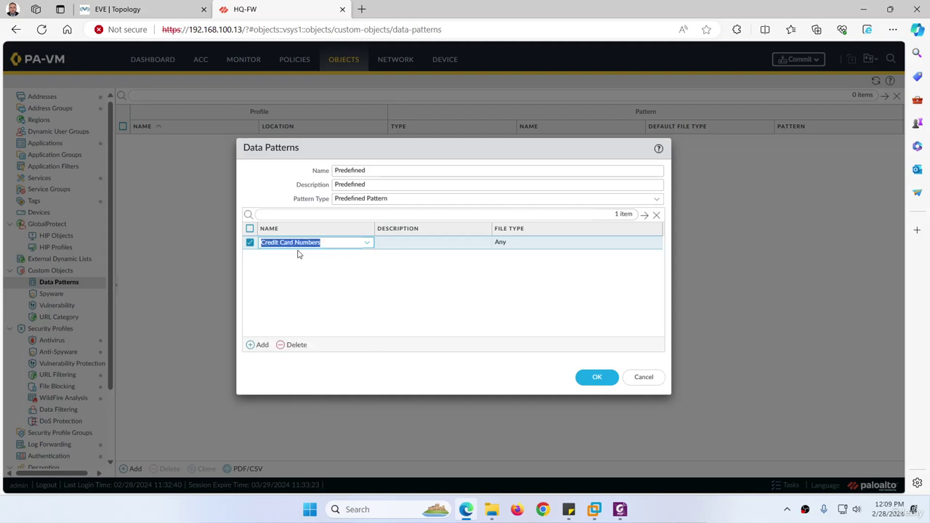
left_click(418, 247)
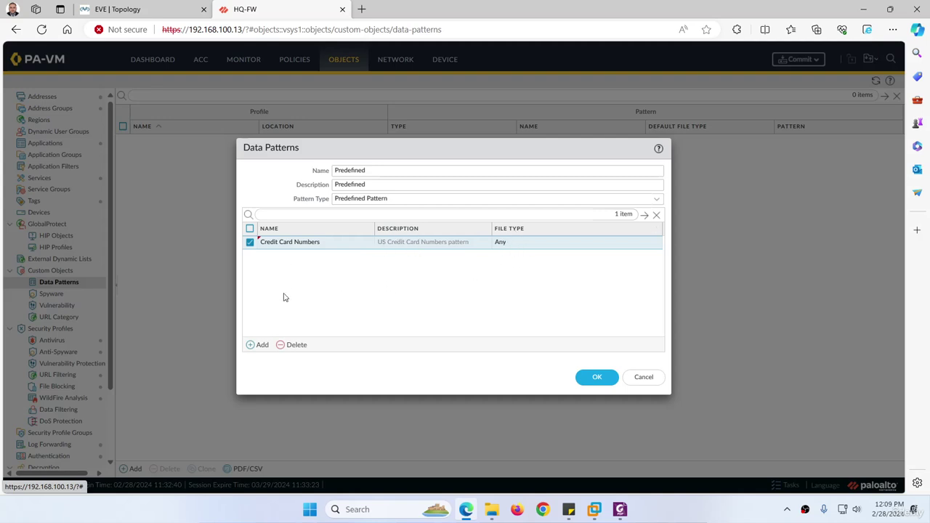
left_click(264, 345)
left_click(434, 304)
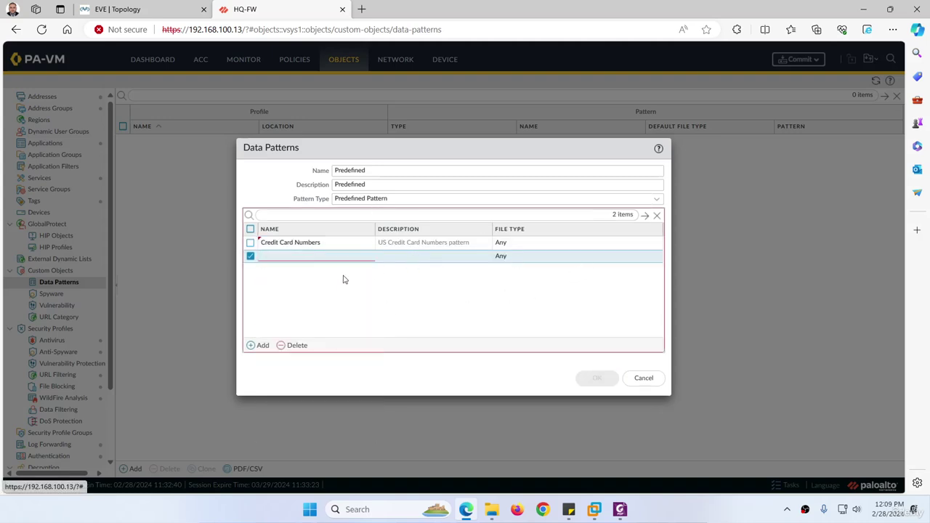
left_click(294, 346)
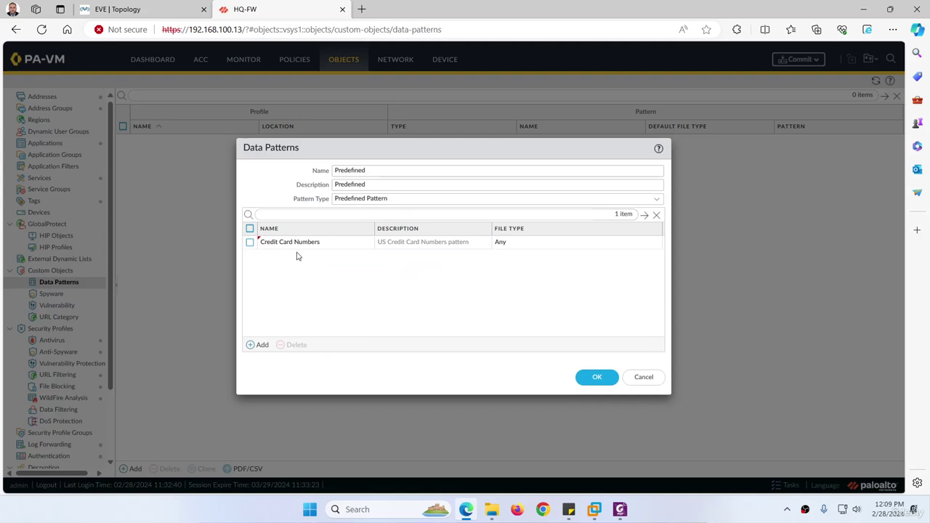
Step: Save the Predefined data pattern and start another one with name, description and pattern type all set to Regular Expression
left_click(593, 378)
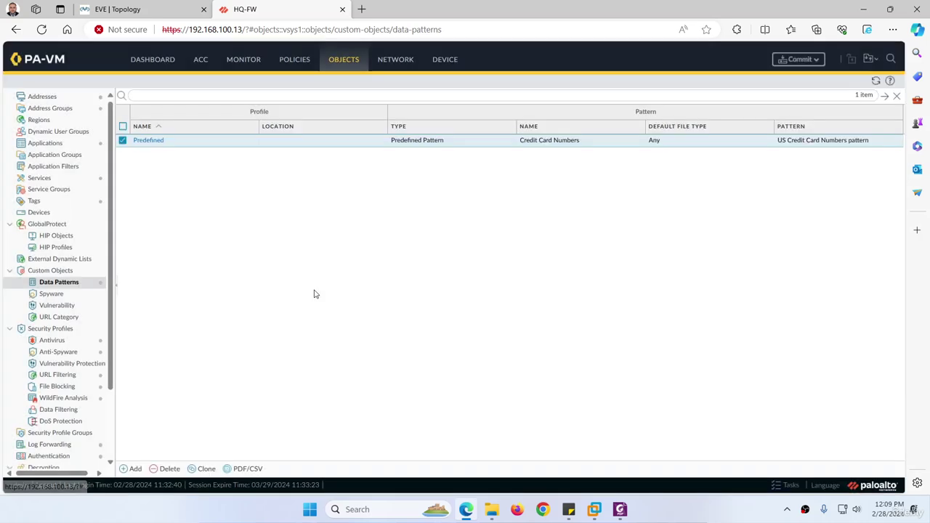
left_click(134, 470)
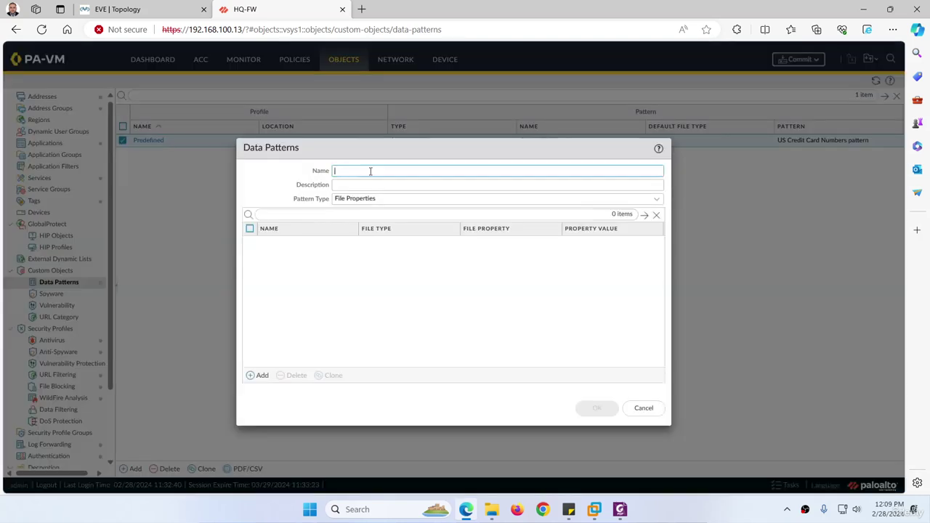
left_click(657, 200)
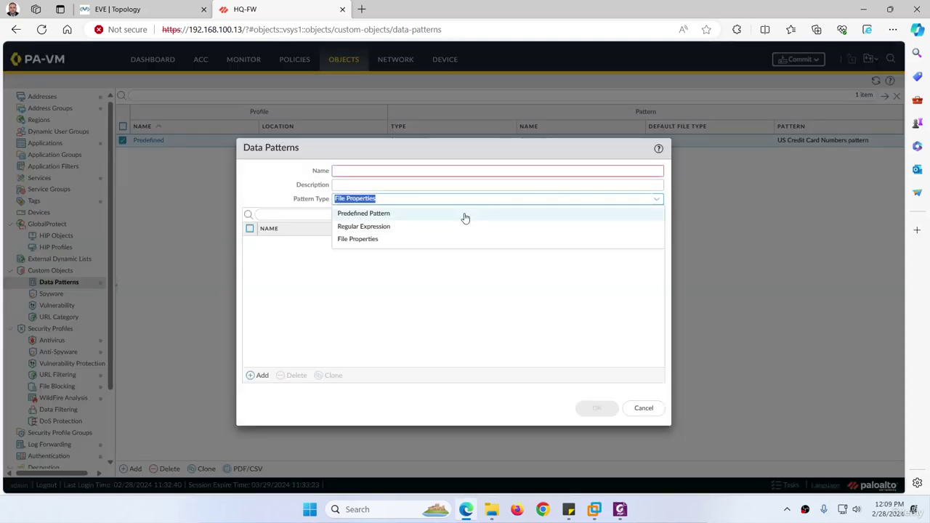
left_click(387, 226)
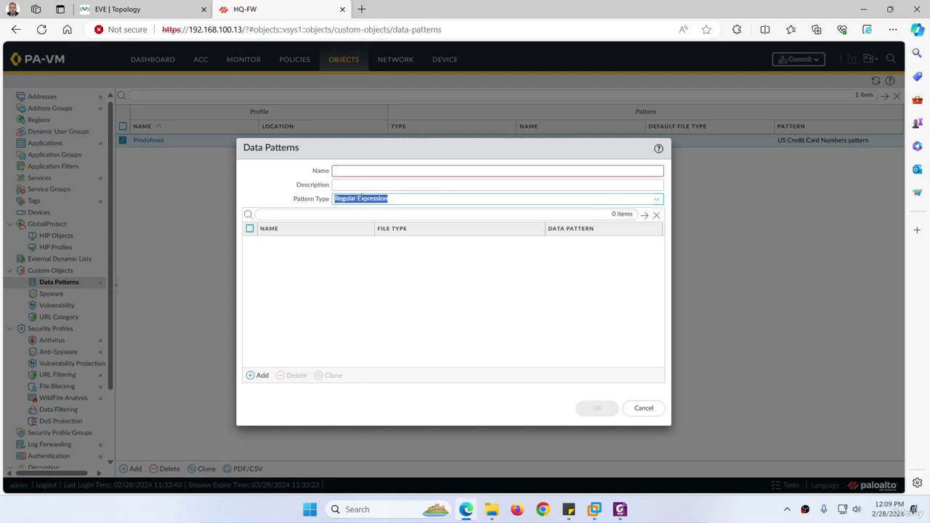
left_click(356, 175)
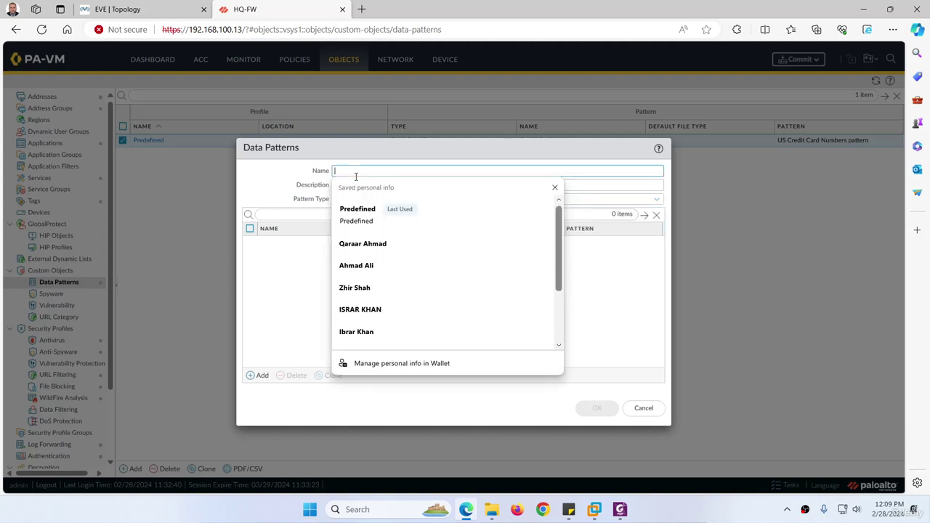
type("Regular Expression")
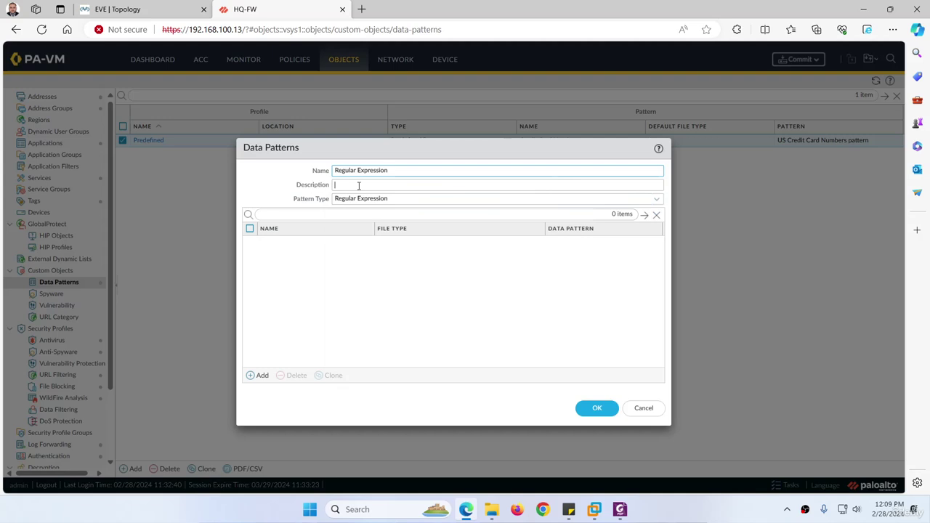
left_click(359, 186)
type("Regular Expression")
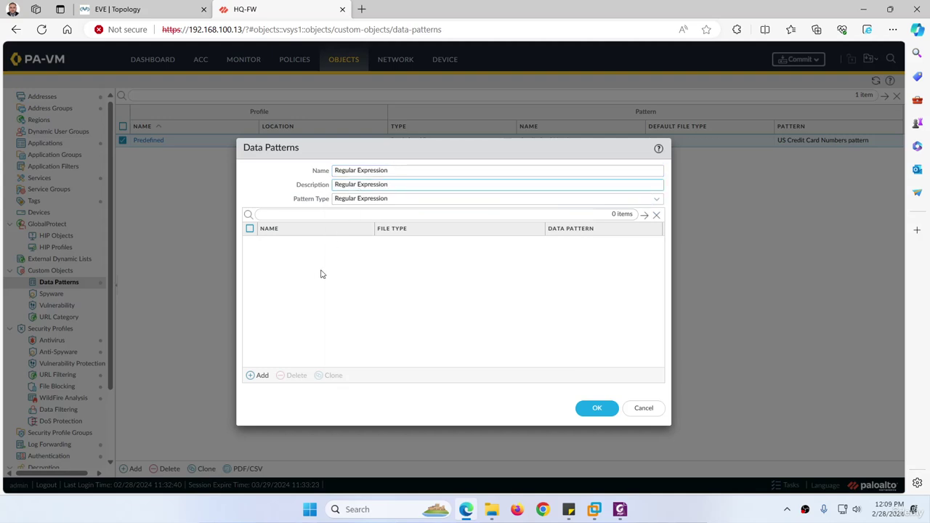
Step: Switch to the lab guide in Foxit PDF Editor and copy the data pattern .*((Confidential)|(CONFIDENTIAL)) from page 3
left_click(618, 509)
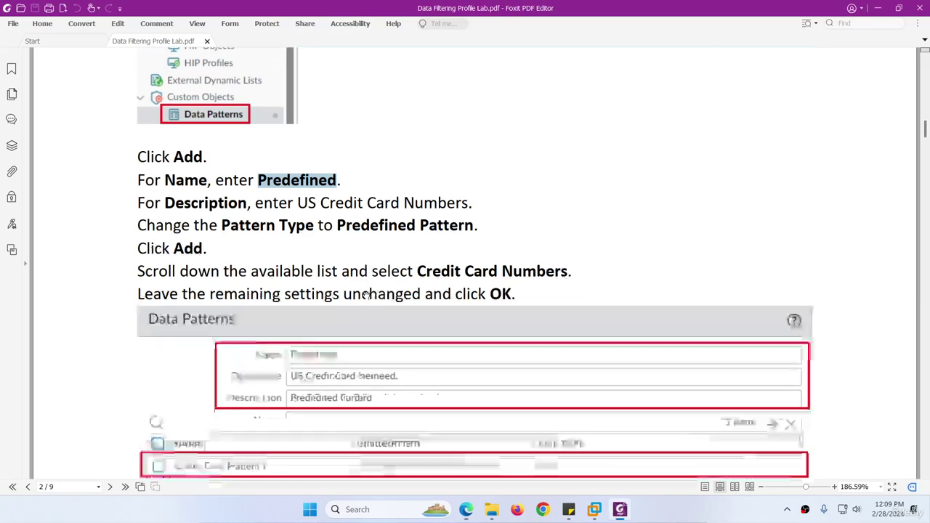
scroll(366, 294, "down", 10)
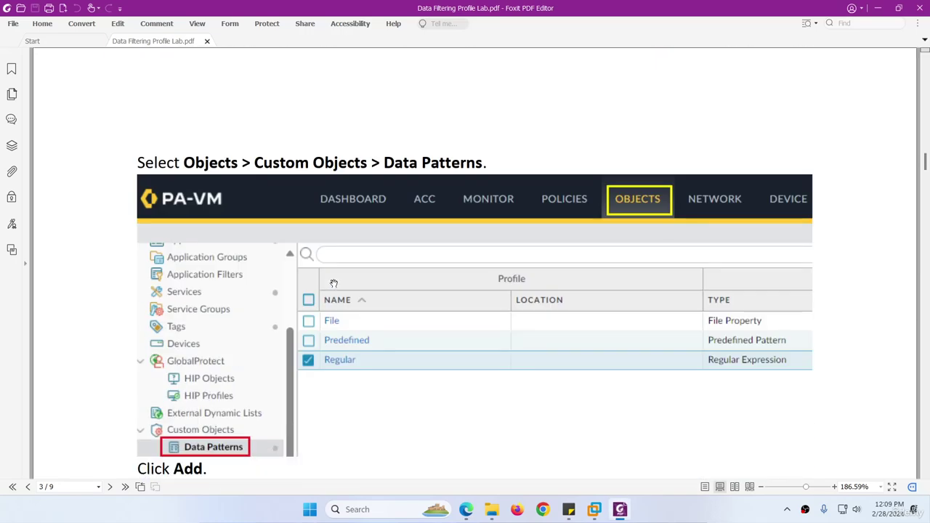
scroll(334, 284, "down", 10)
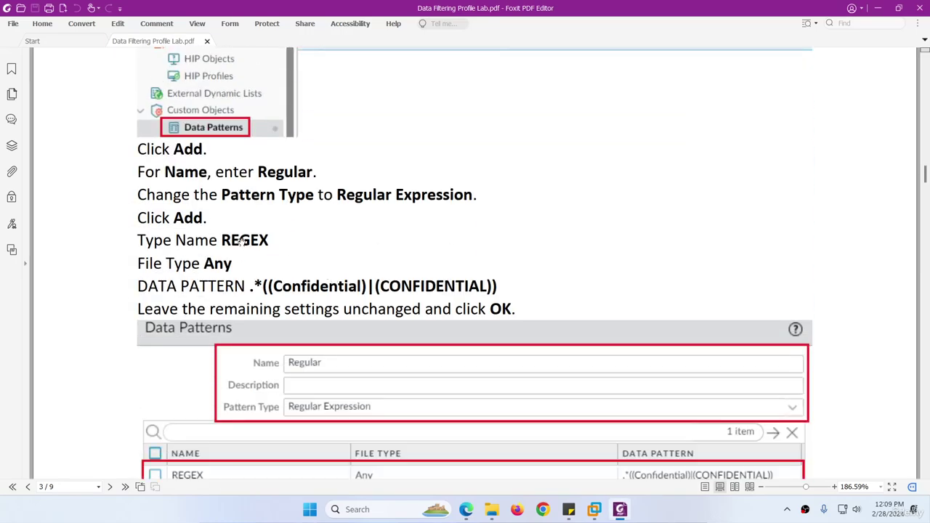
scroll(242, 266, "down", 2)
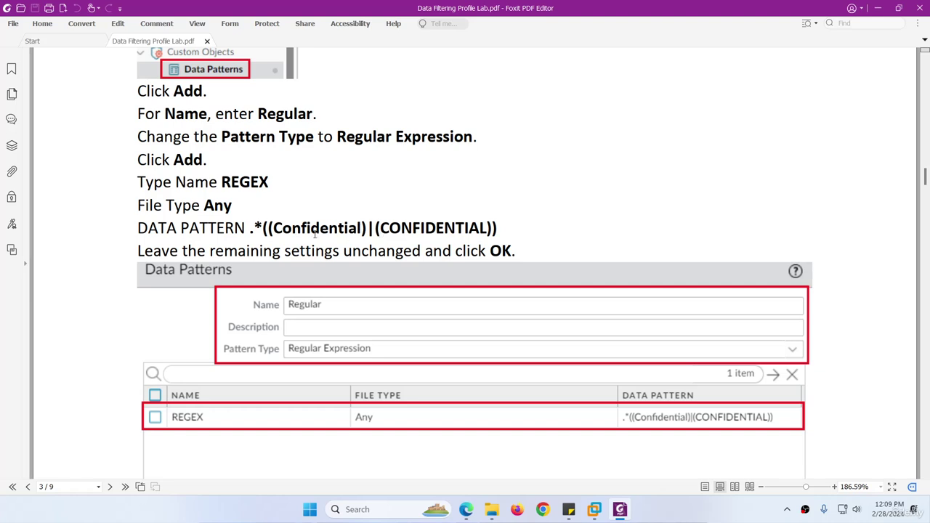
left_click_drag(249, 228, 501, 219)
key("ctrl+c")
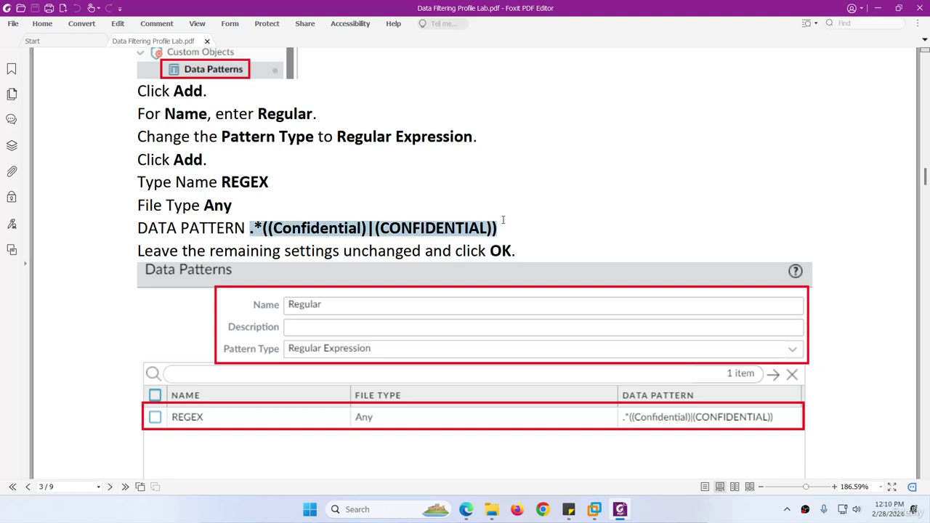
right_click(463, 230)
left_click(471, 234)
scroll(308, 237, "down", 1)
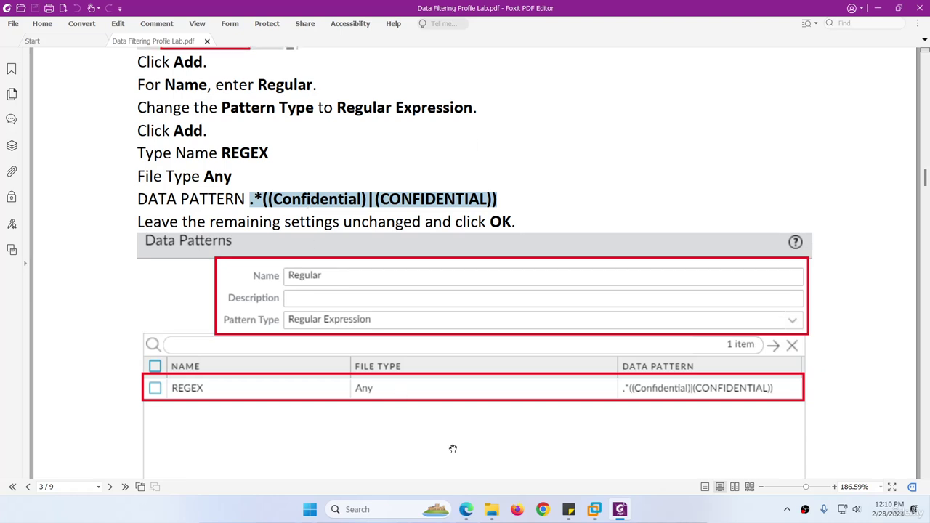
Step: Switch back to the firewall in Edge and add an entry named Rex to the Regular Expression data pattern
left_click(462, 509)
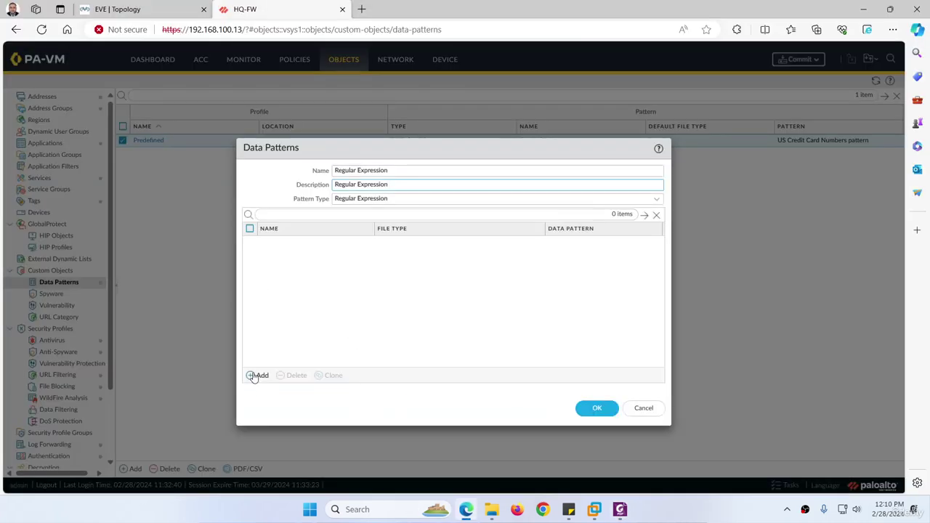
left_click(252, 376)
left_click(265, 242)
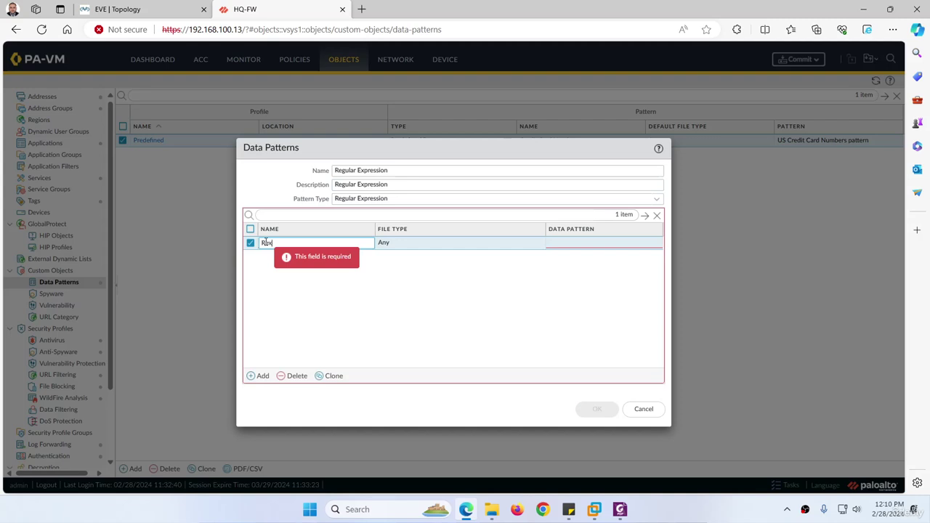
left_click(404, 247)
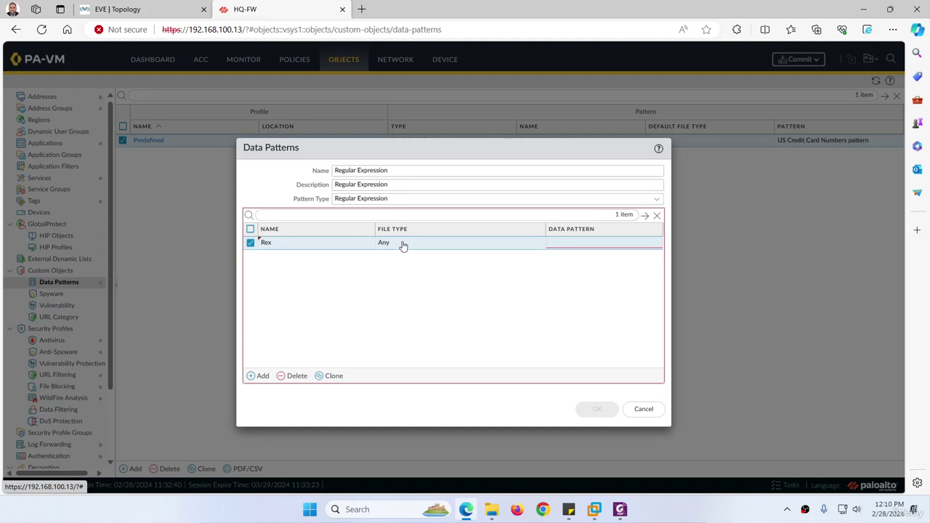
Step: Review the file type options for the Rex entry, compare with the lab guide in Foxit PDF Editor, and keep Any
left_click(404, 246)
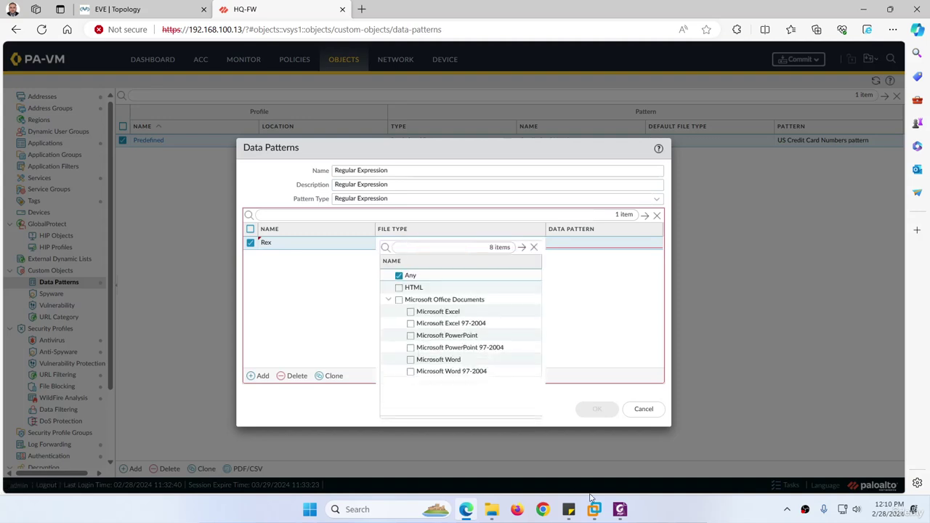
left_click(620, 510)
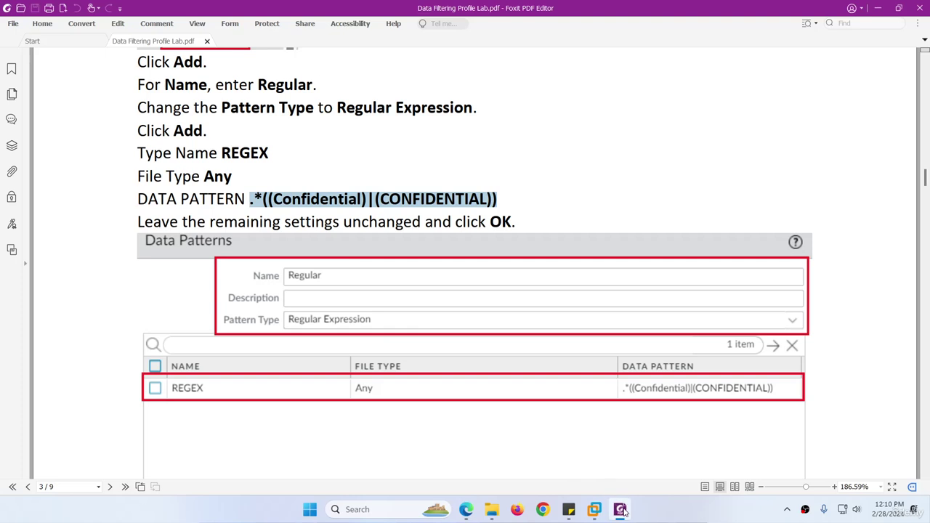
left_click(620, 510)
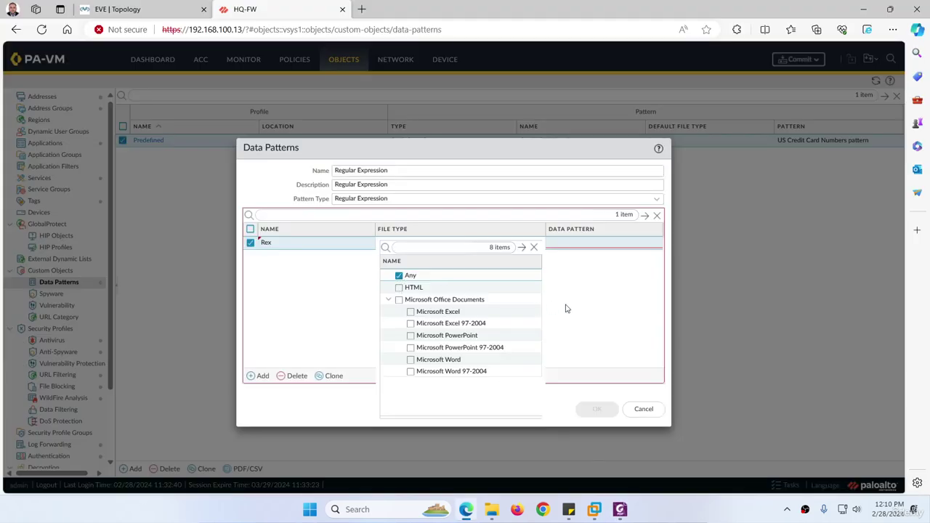
left_click(601, 306)
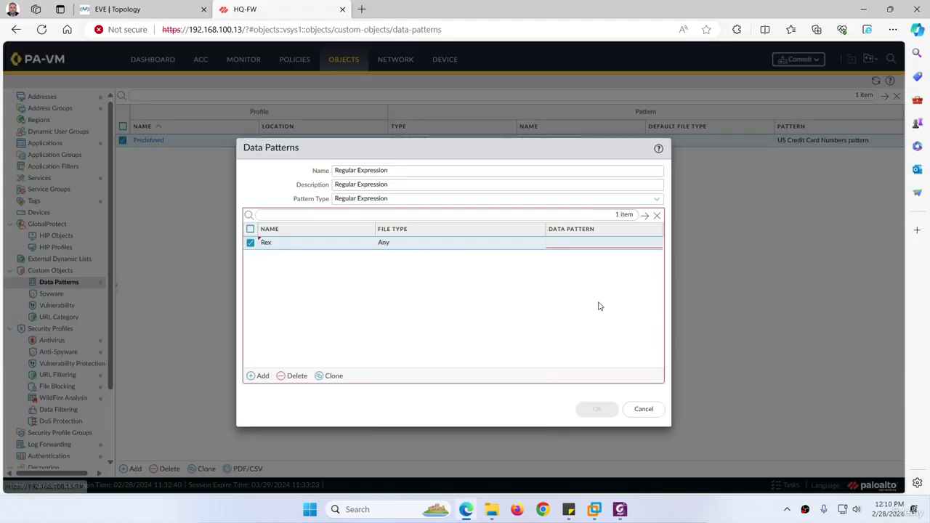
left_click(396, 246)
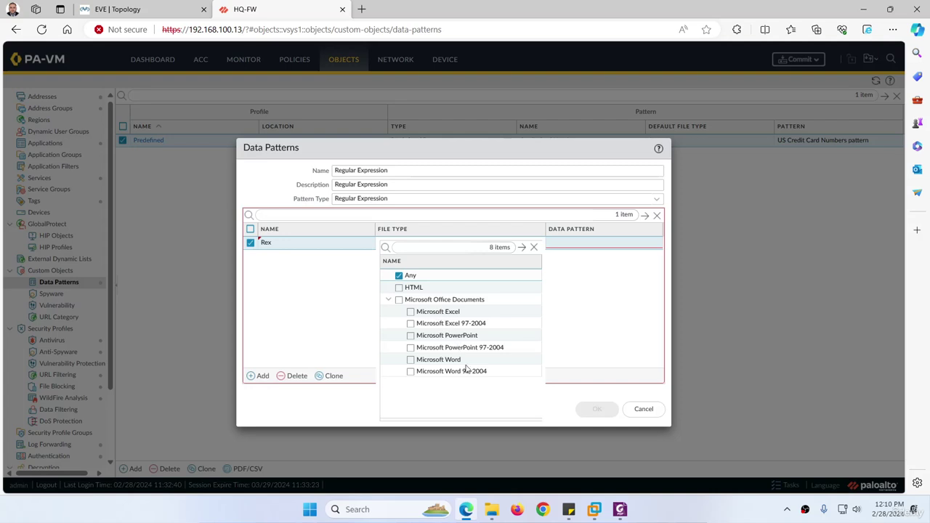
left_click(577, 289)
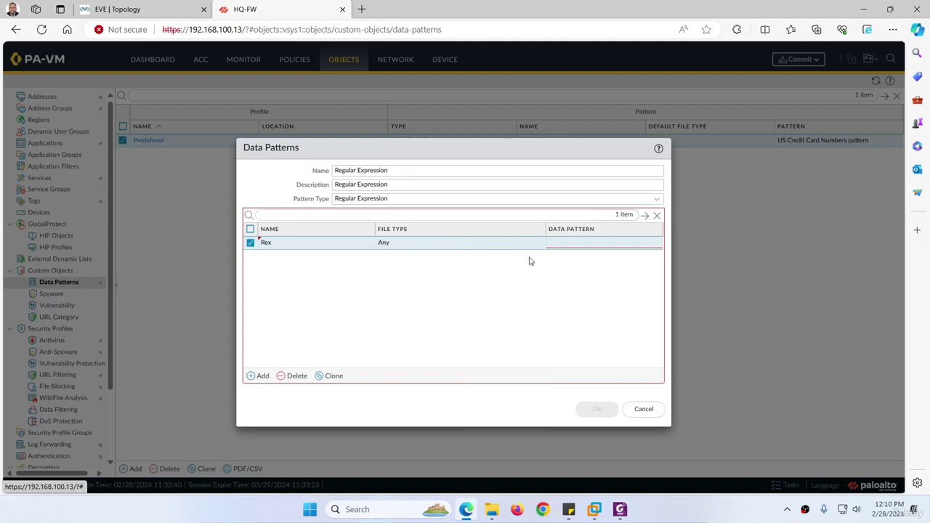
Step: Set the Rex entry's data pattern to the copied expression .*((Confidential)|(CONFIDENTIAL)), keeping the entry name Rex
left_click(552, 247)
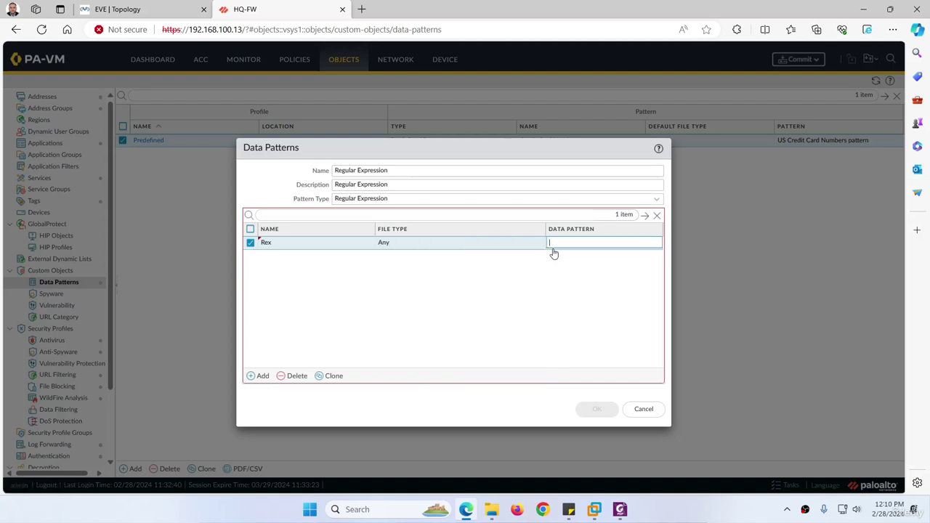
key("ctrl+v")
left_click(396, 277)
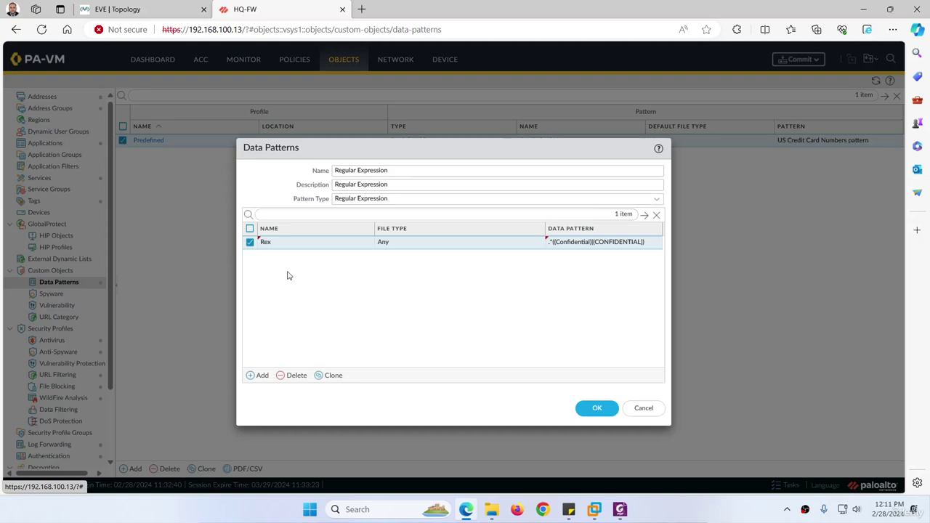
left_click(267, 248)
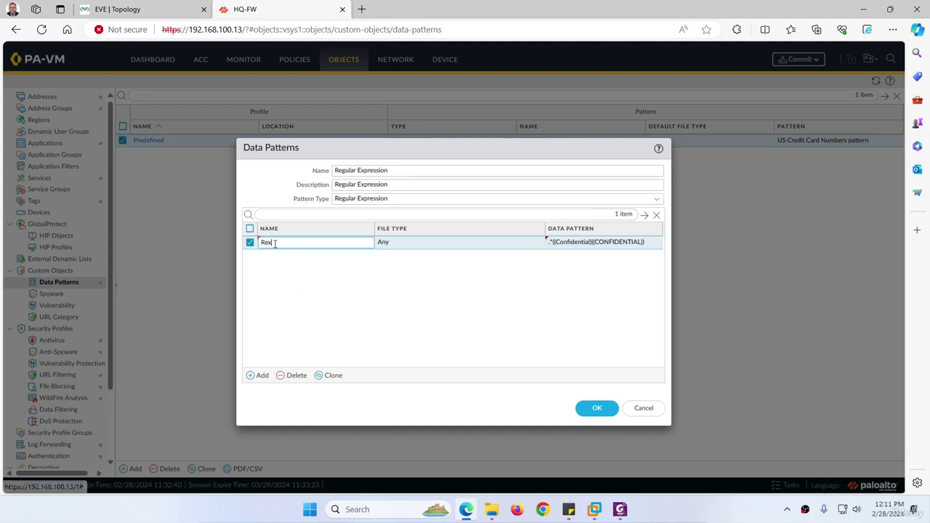
left_click(289, 282)
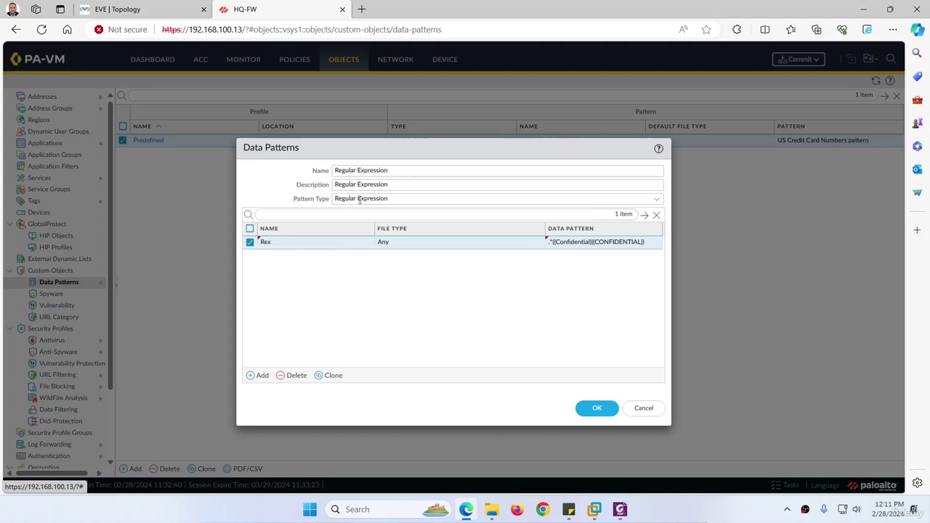
Step: Save the Regular Expression data pattern and start a new one with File Properties as its name, description and pattern type
left_click(598, 410)
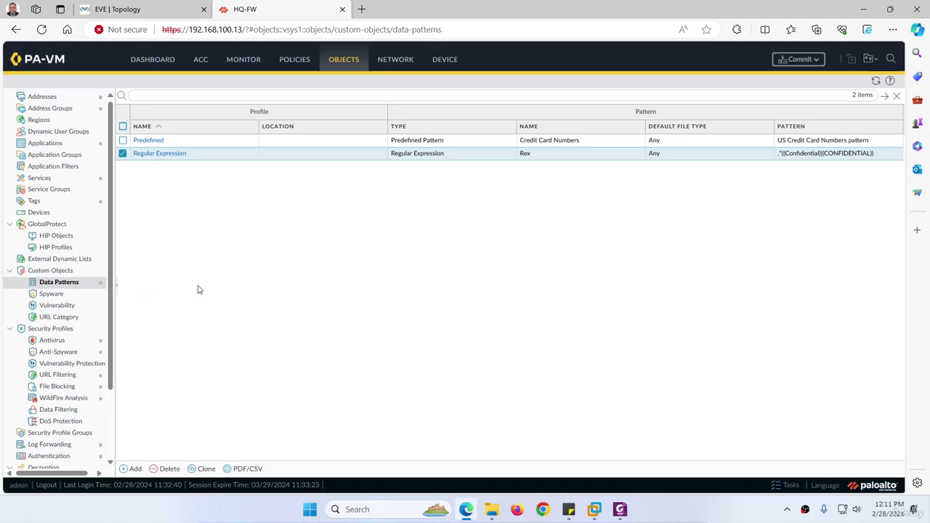
left_click(134, 469)
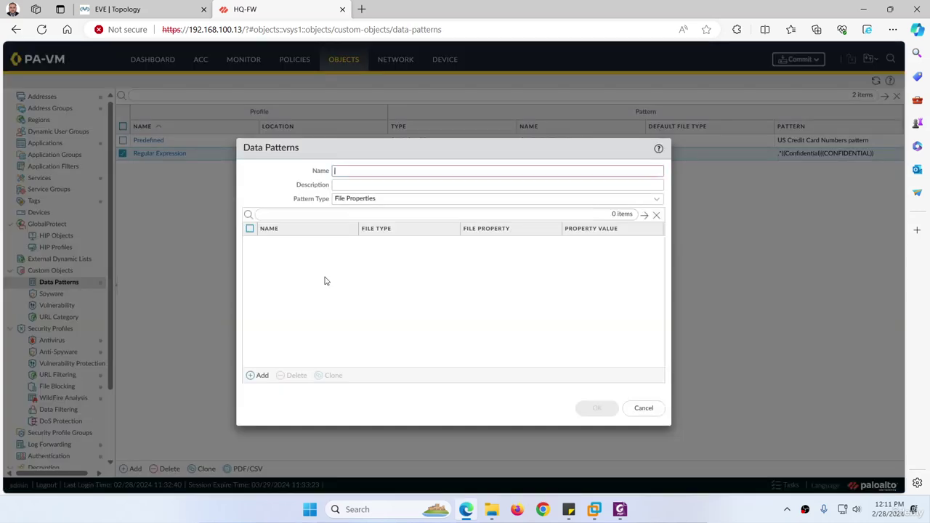
left_click(658, 200)
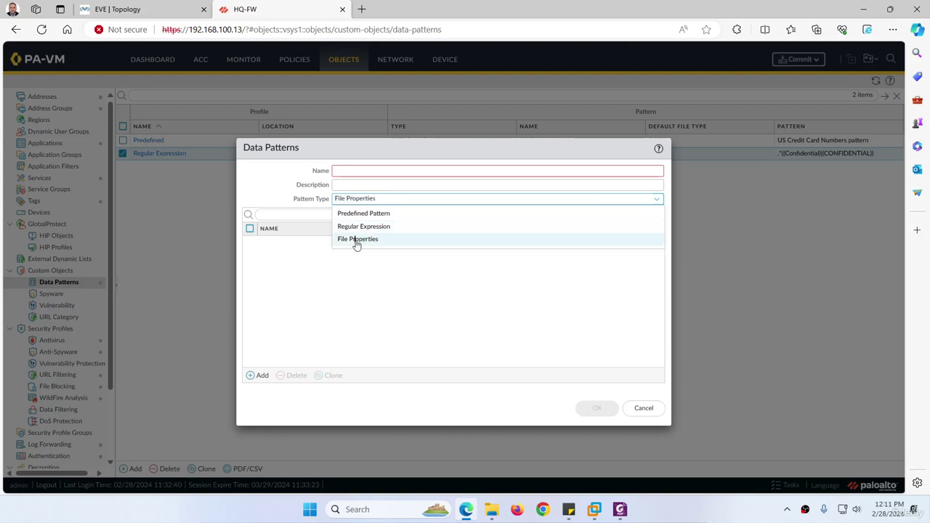
left_click(357, 239)
left_click_drag(382, 197, 311, 197)
key("ctrl+c")
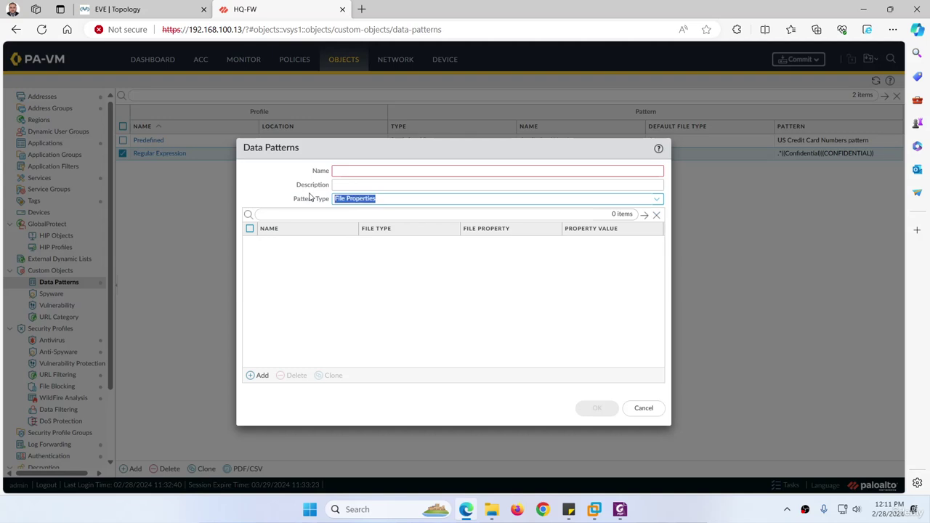
left_click(334, 170)
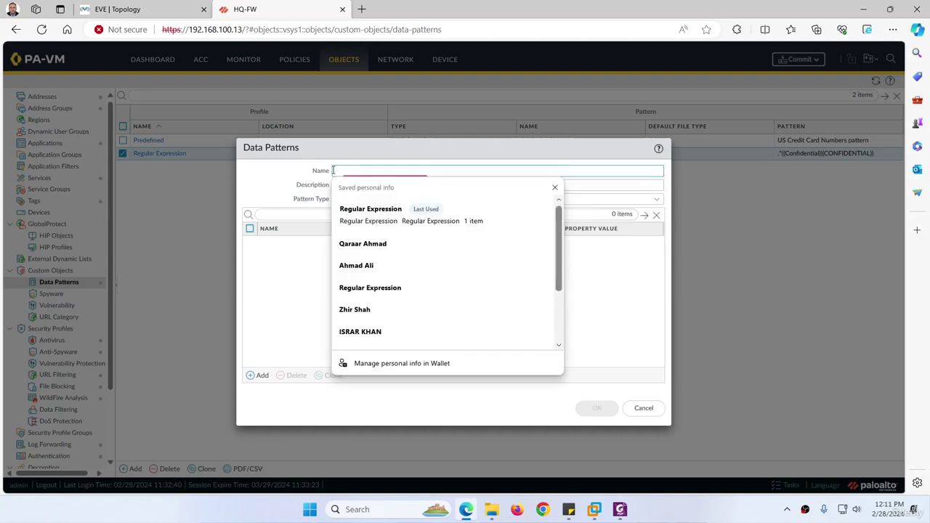
key("ctrl+v")
left_click(342, 187)
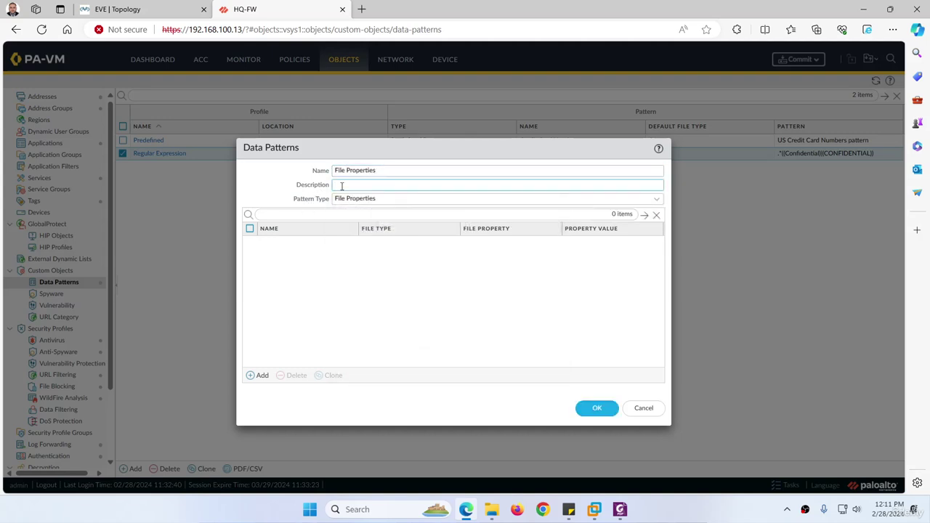
key("ctrl+v")
Step: Add an entry named File to the File Properties data pattern and set its file type to Microsoft Word
left_click(261, 376)
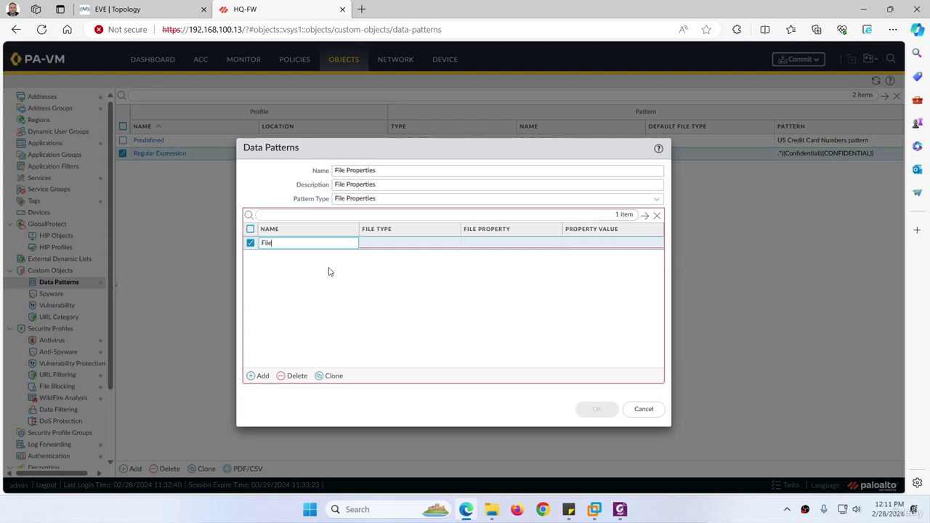
left_click(368, 243)
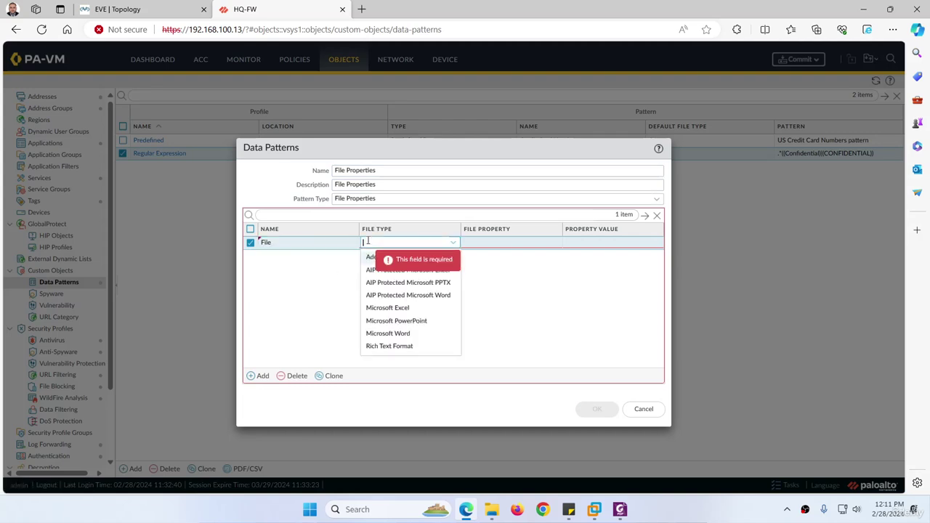
left_click(388, 346)
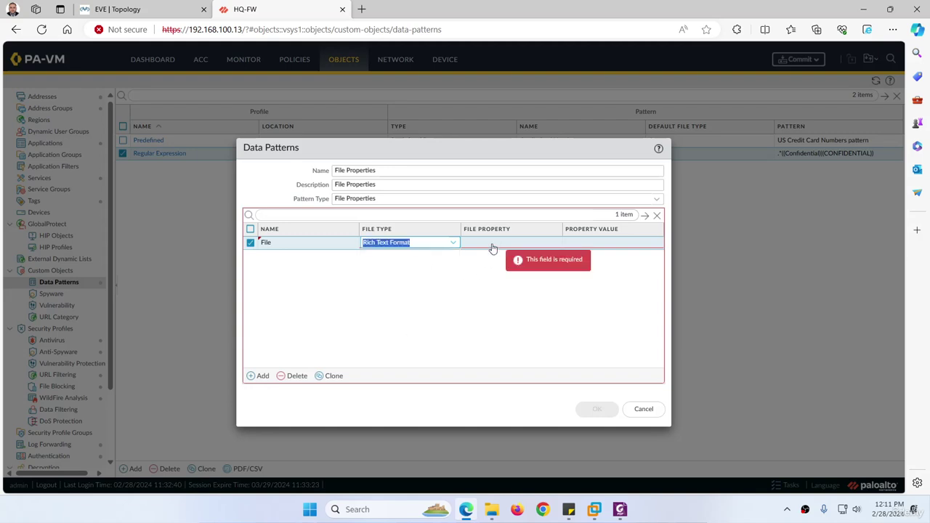
left_click(492, 243)
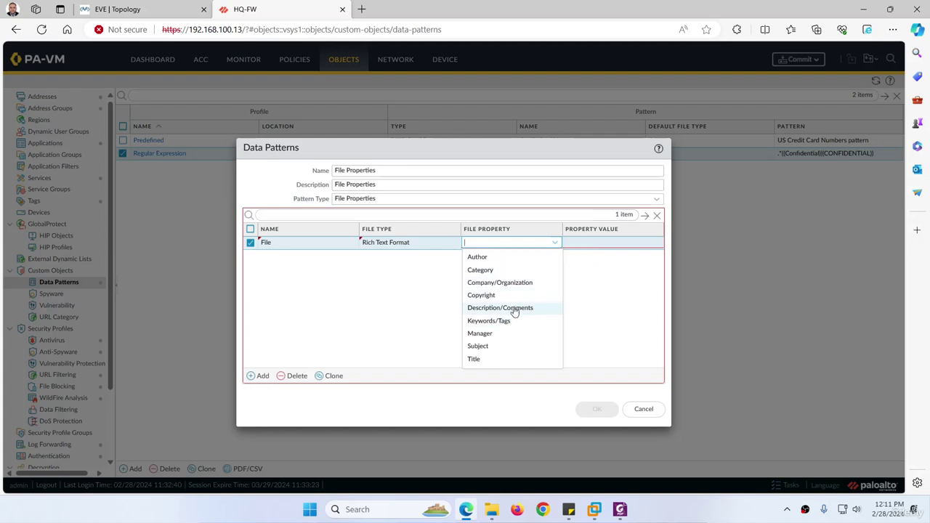
left_click(383, 244)
left_click(383, 244)
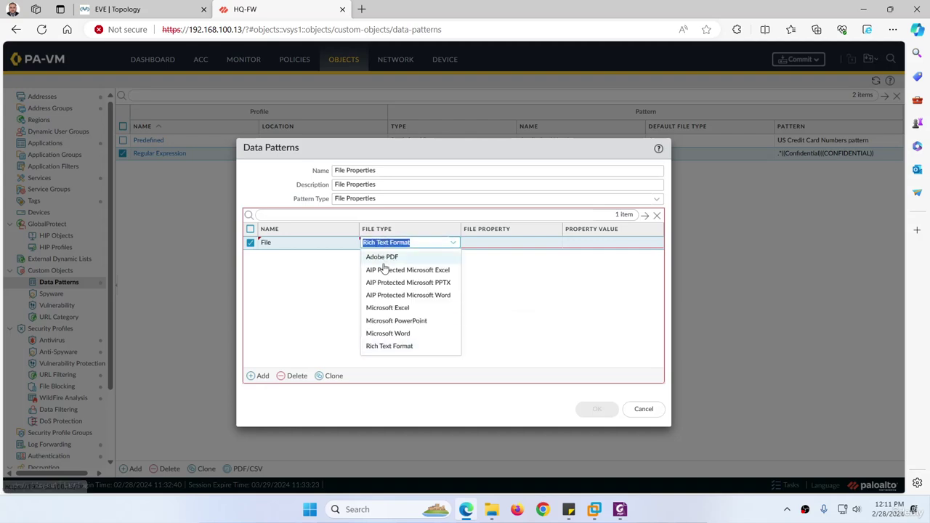
left_click(388, 334)
Step: Set the File entry's file property to Author and enter an author name as the property value
left_click(489, 244)
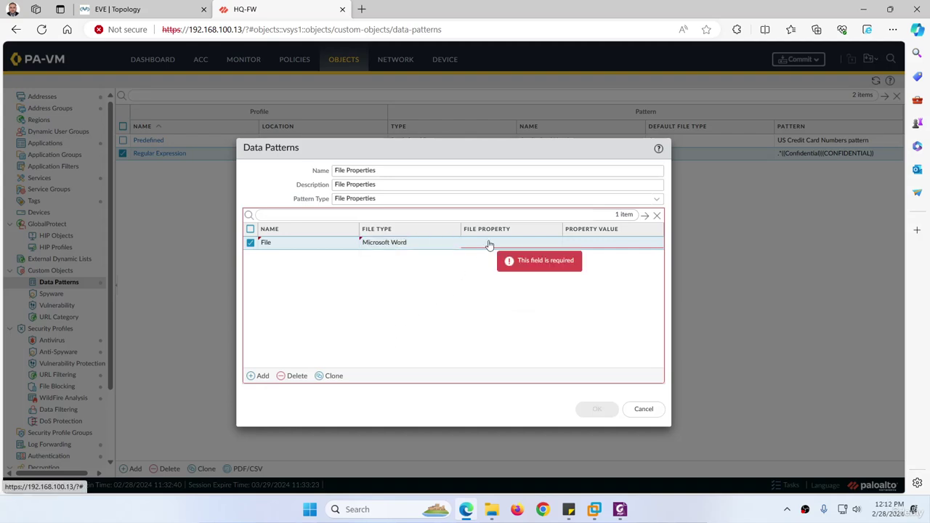
left_click(489, 241)
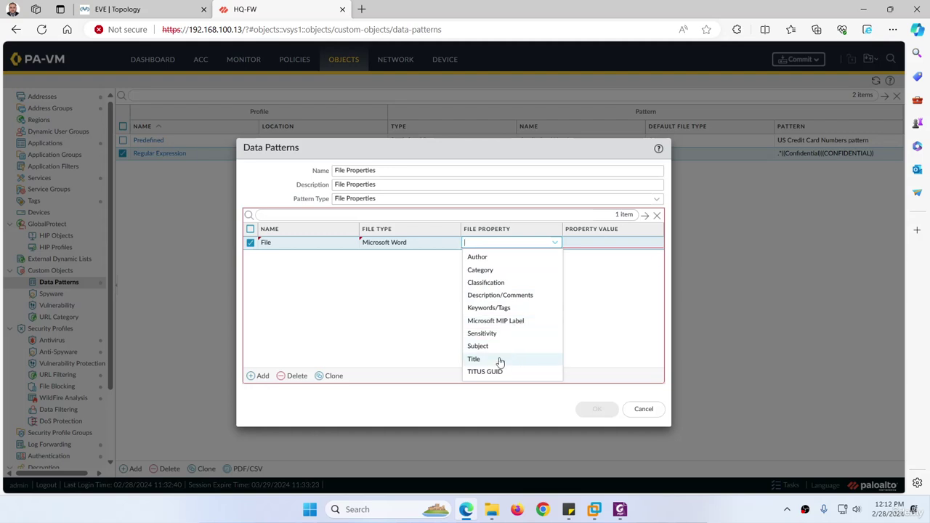
left_click(497, 261)
left_click(582, 243)
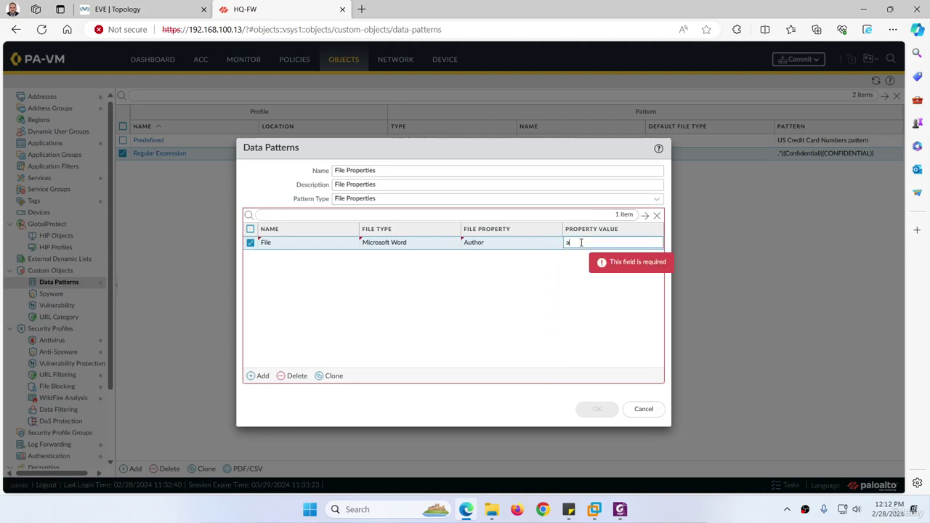
type("ali")
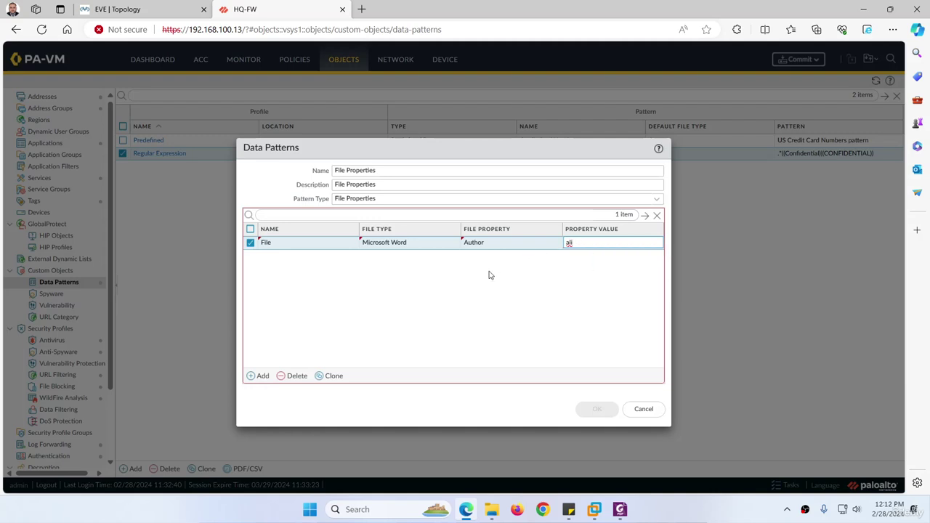
left_click(482, 279)
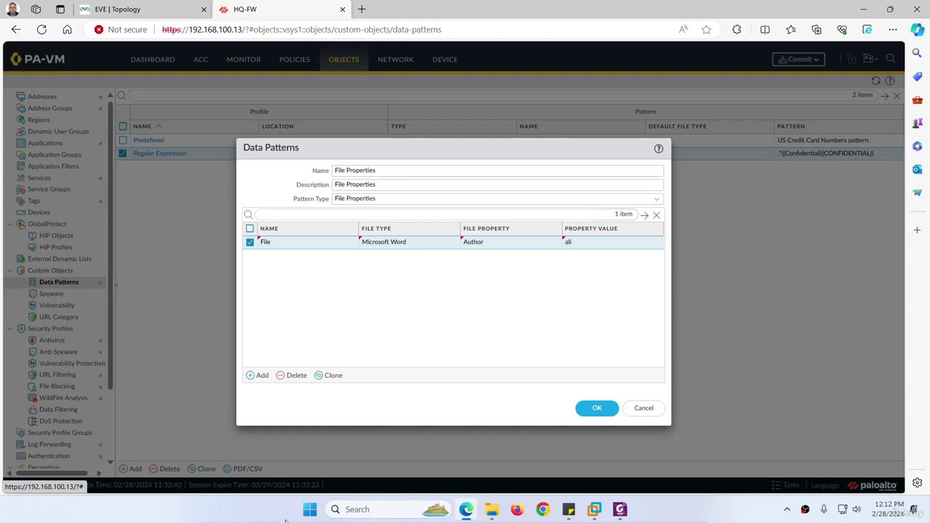
Step: Open Microsoft Word and create a blank document
left_click(308, 511)
type("wo")
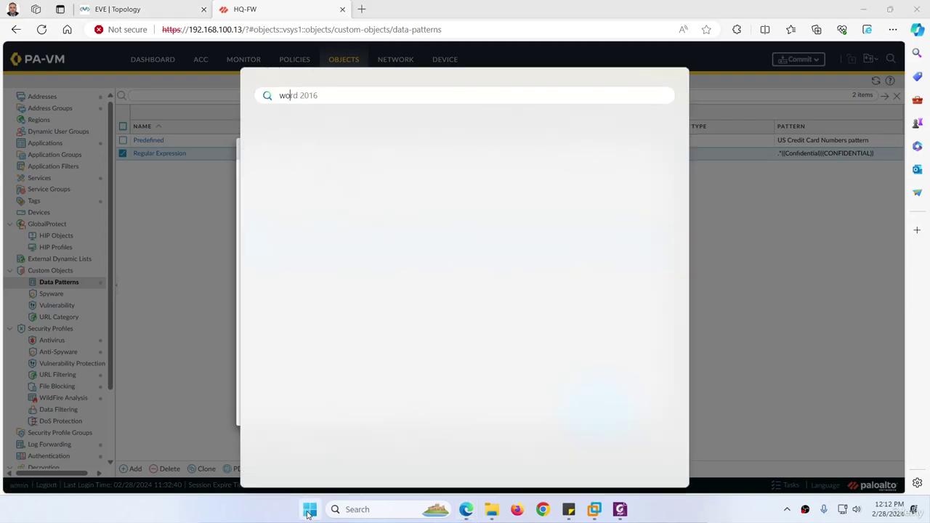
key("Return")
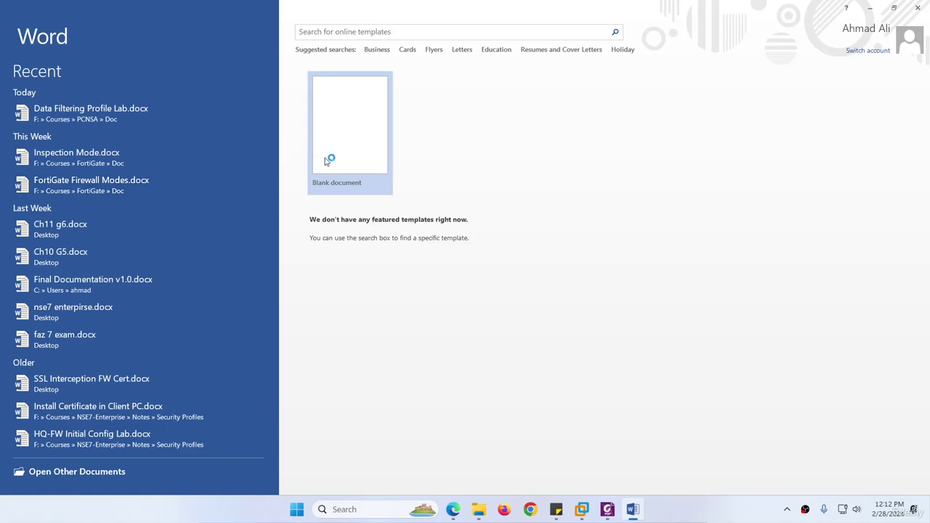
left_click(337, 149)
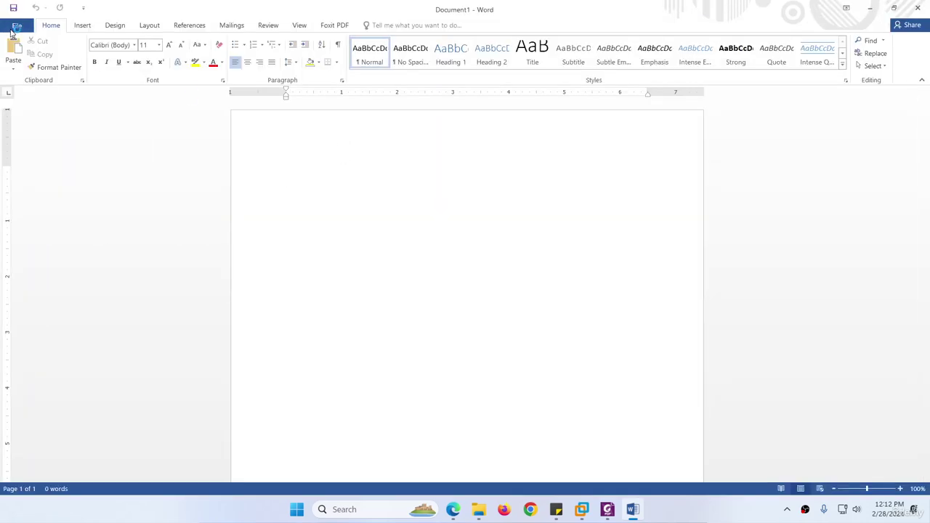
left_click(17, 25)
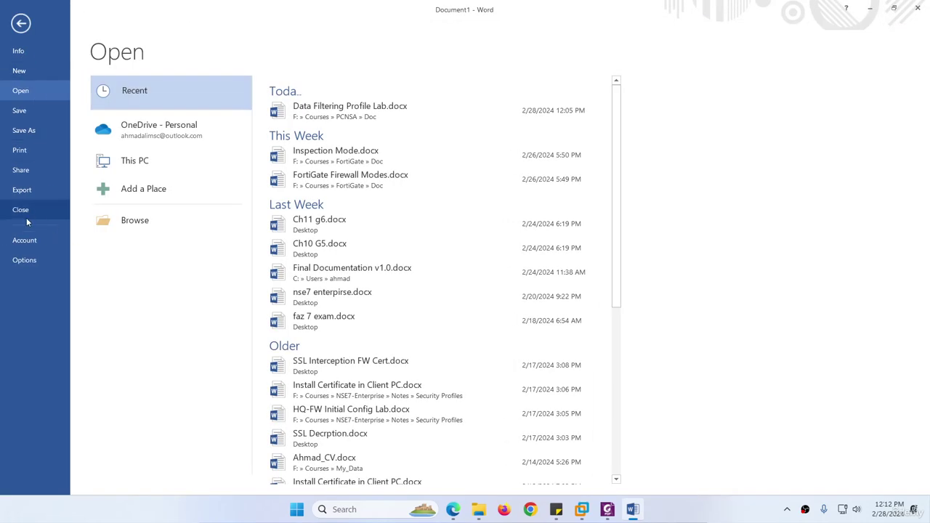
left_click(26, 259)
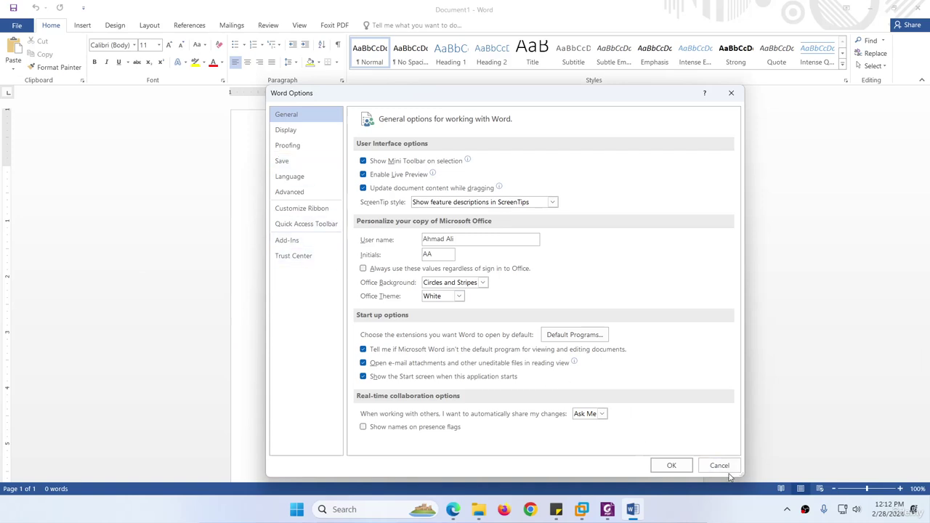
left_click(288, 132)
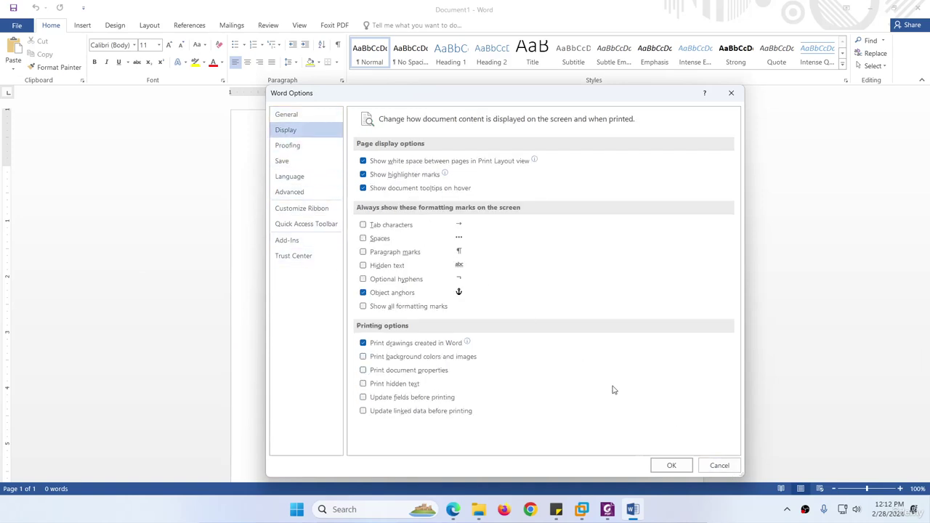
left_click(717, 466)
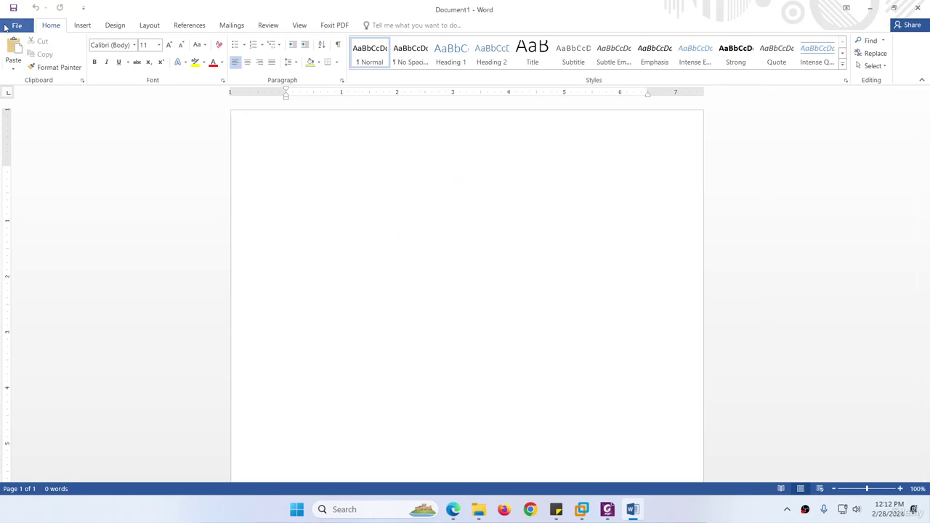
Step: Compare the properties on the blank Word document's Info page with the File entry's file property options on the firewall in Edge
left_click(12, 26)
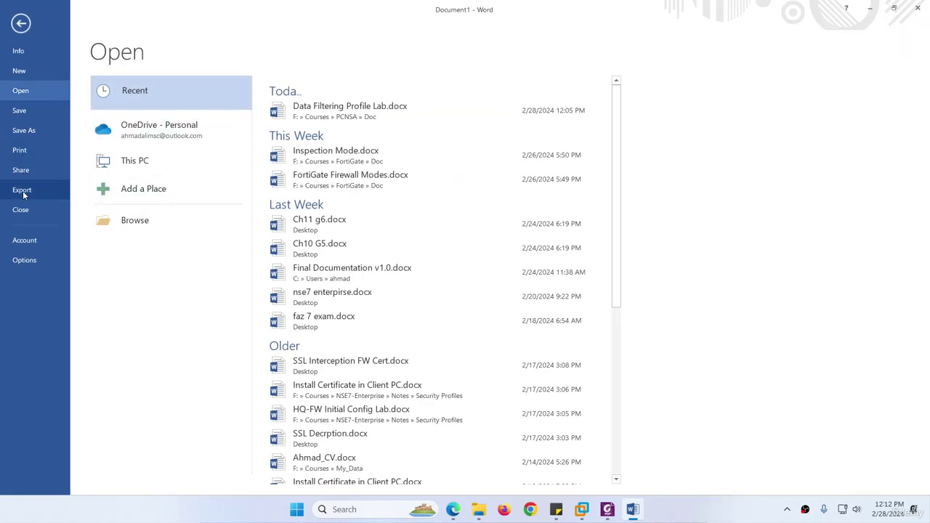
left_click(19, 52)
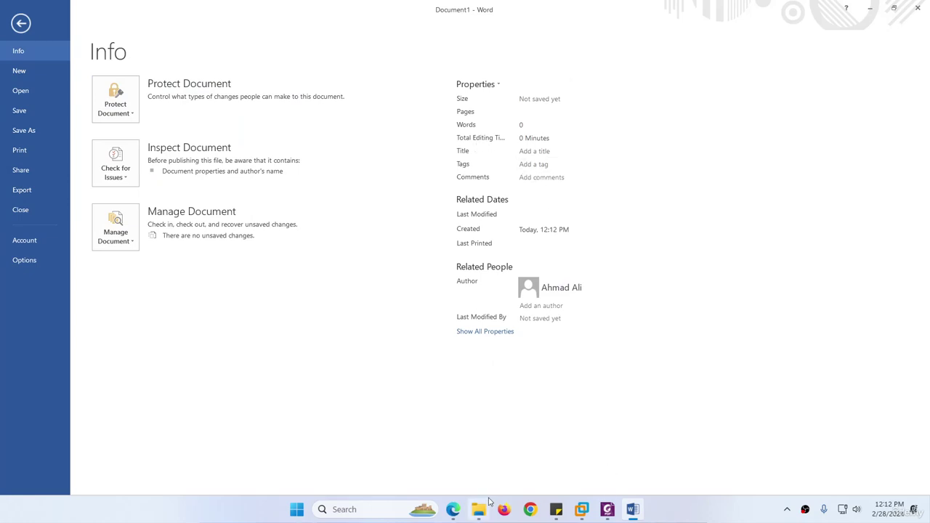
left_click(452, 514)
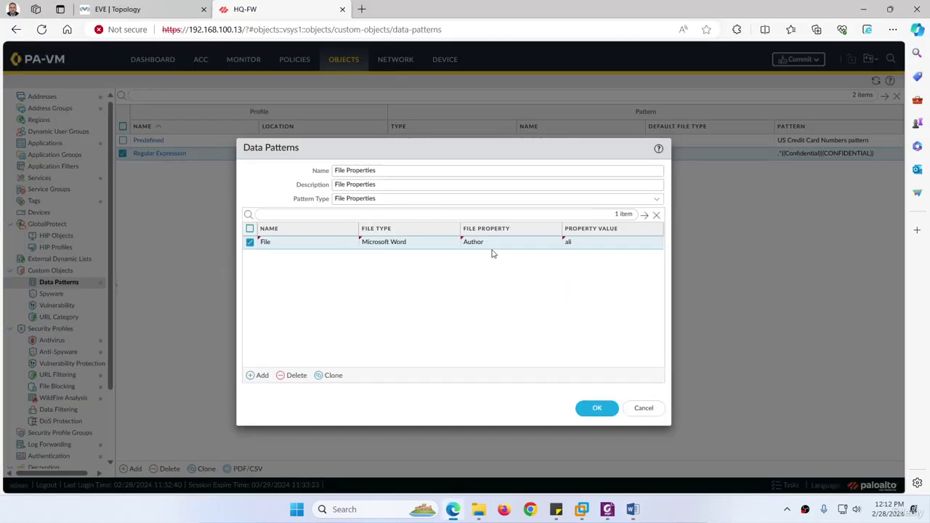
left_click(485, 248)
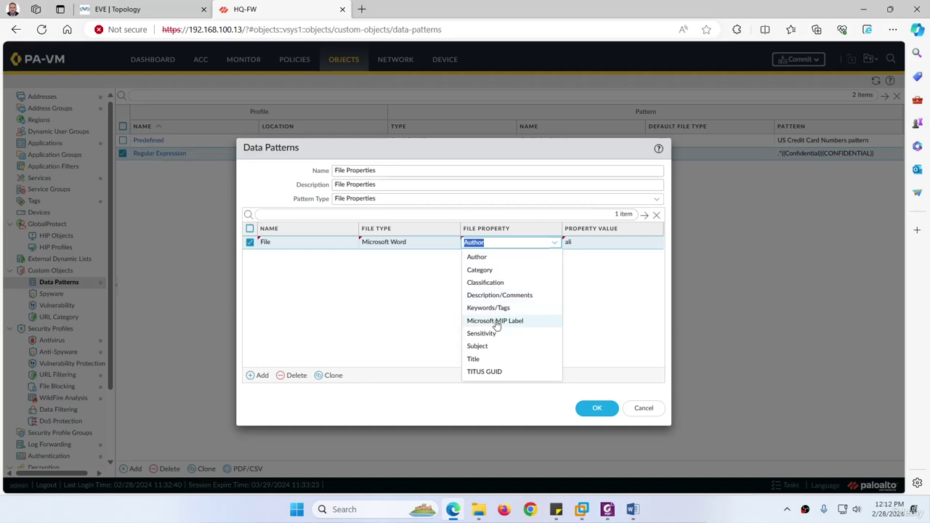
left_click(633, 513)
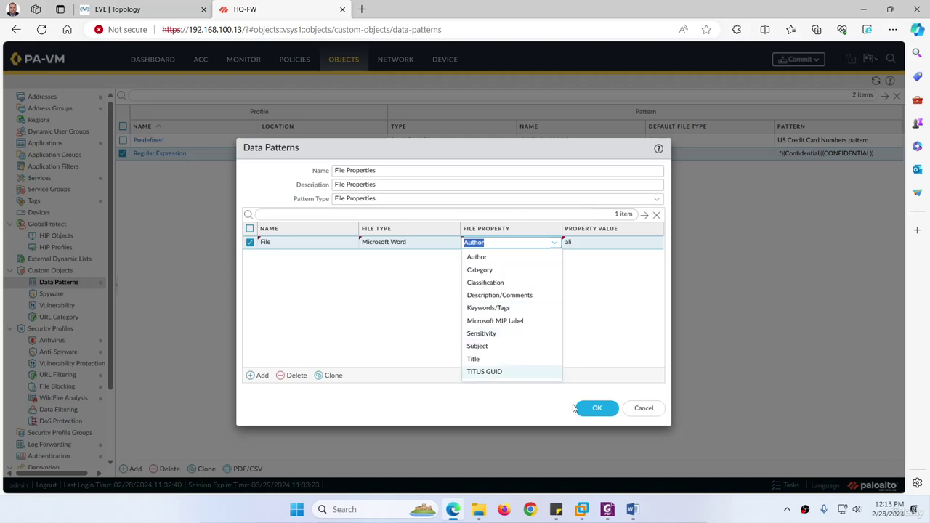
left_click(631, 507)
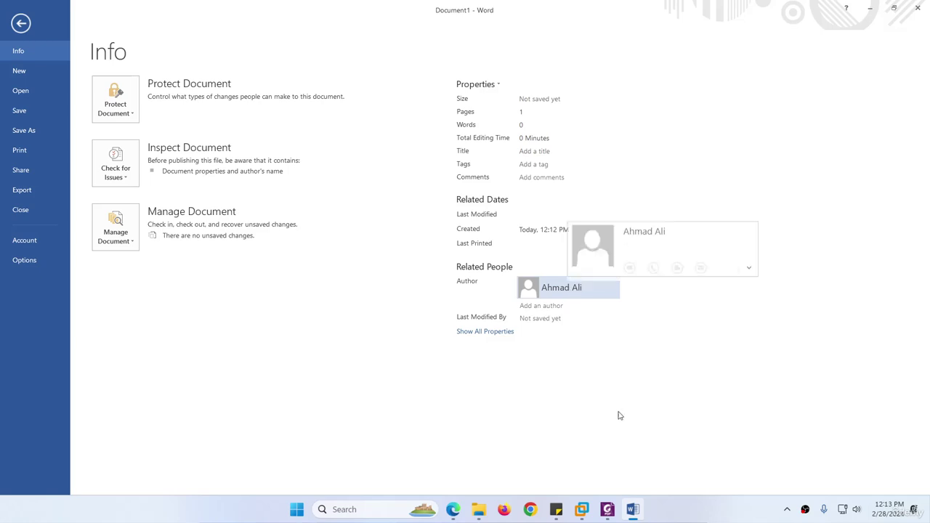
left_click(631, 509)
Step: Recheck the author in Word, set the File entry's property value to the author's full name, and save the File Properties data pattern
left_click(587, 243)
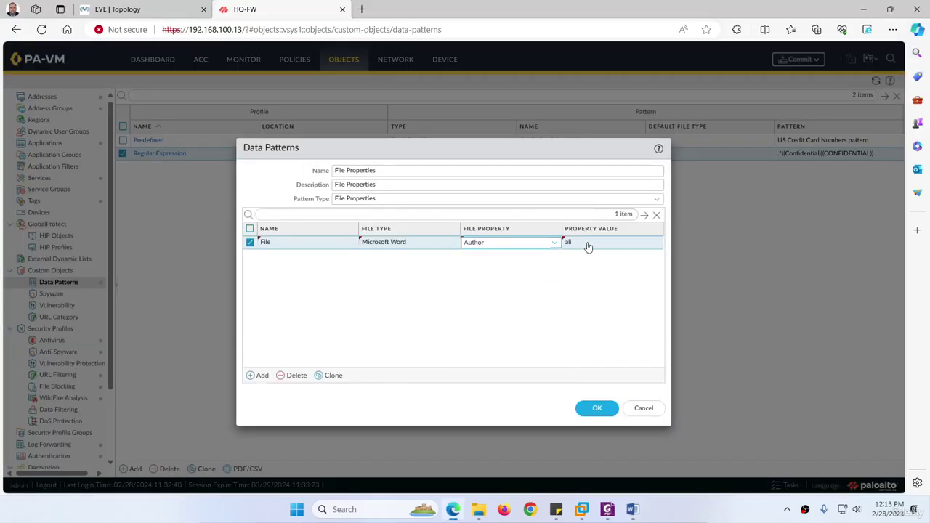
type("al")
left_click(633, 510)
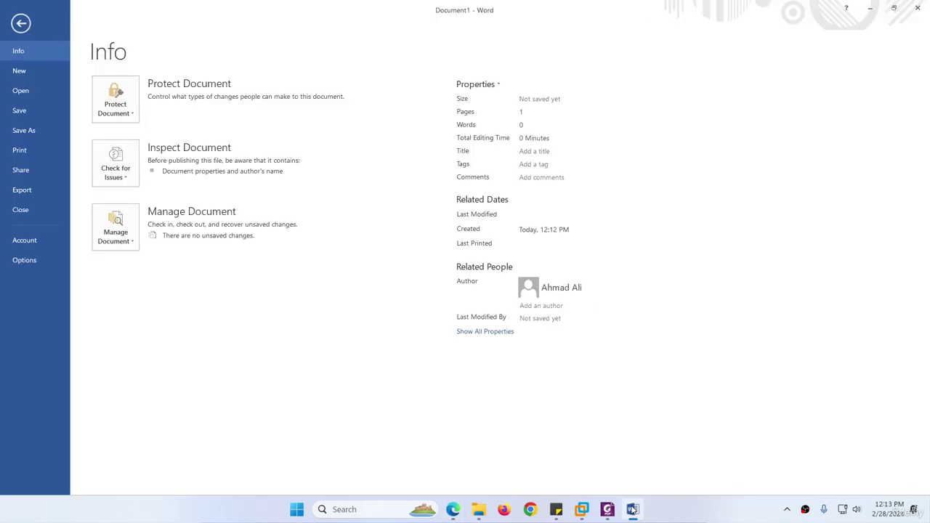
left_click(633, 510)
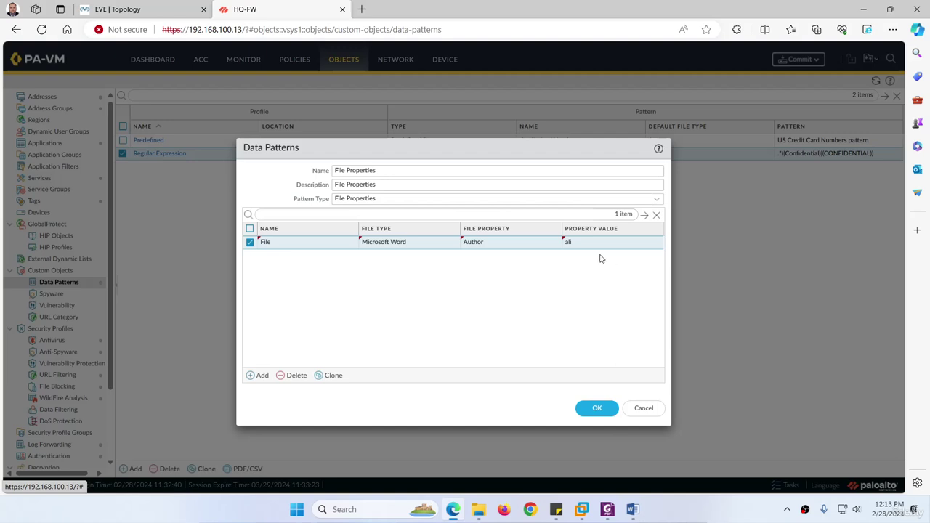
left_click(570, 242)
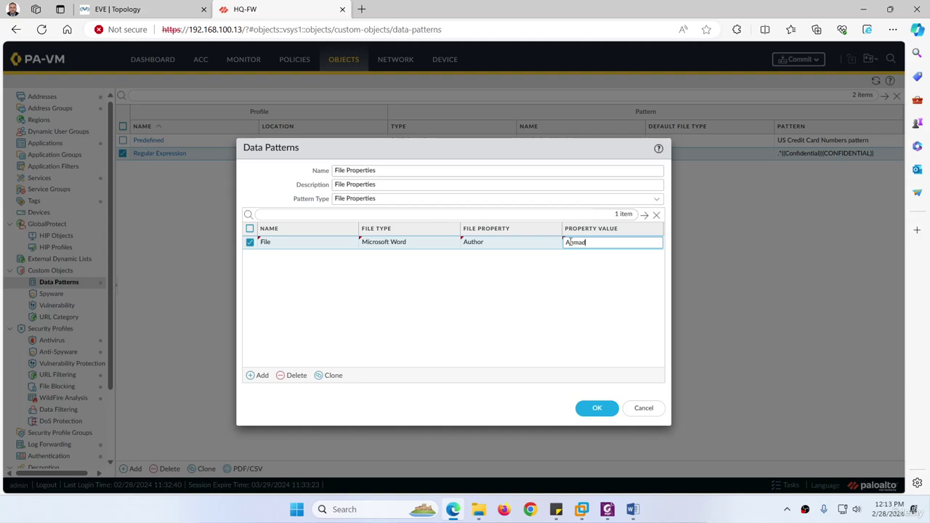
left_click(545, 283)
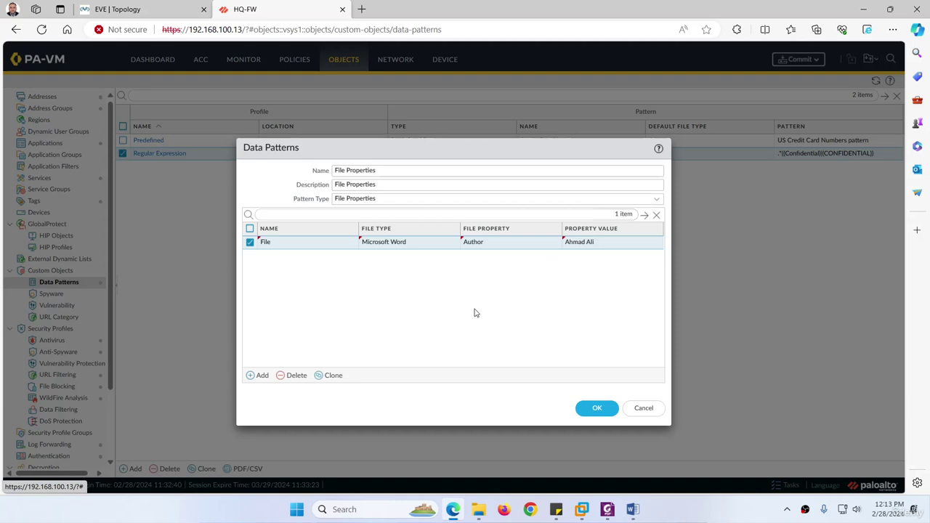
left_click(592, 408)
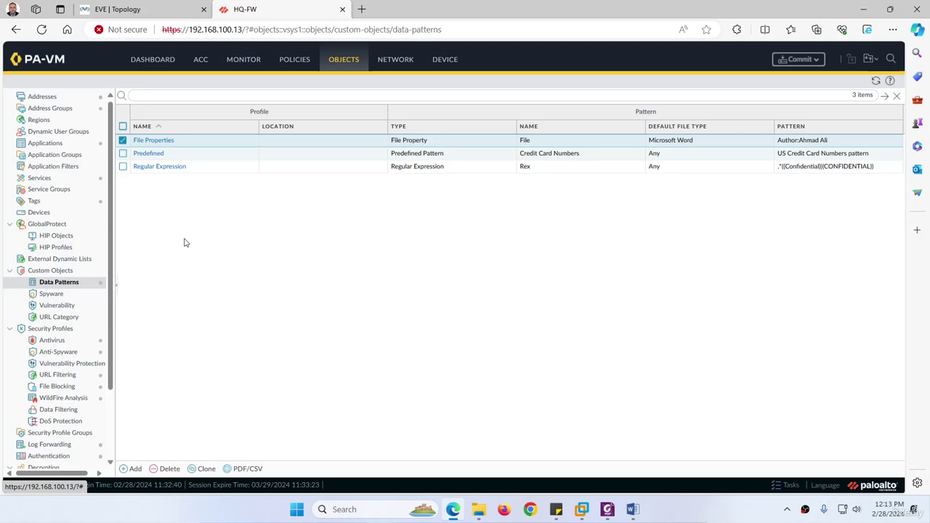
Step: Switch to Word and close the blank document
left_click(633, 510)
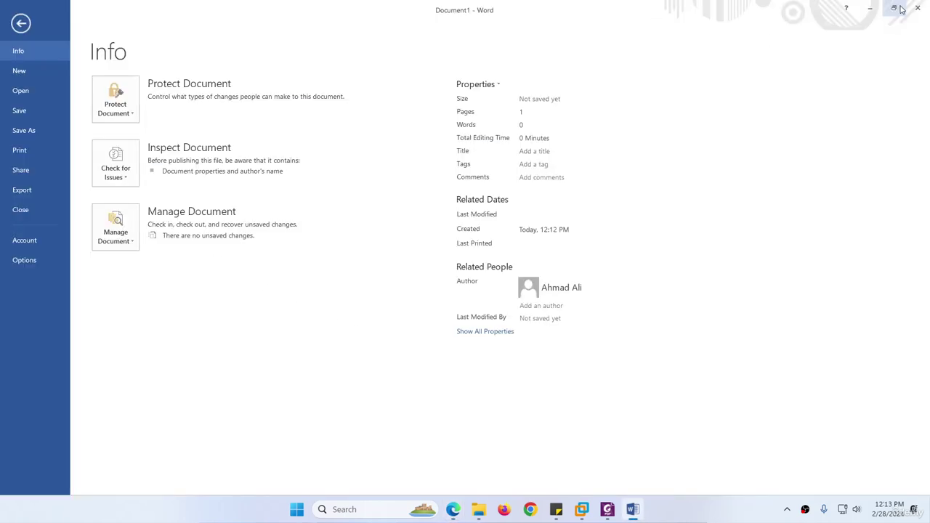
key("Escape")
key("alt+F4")
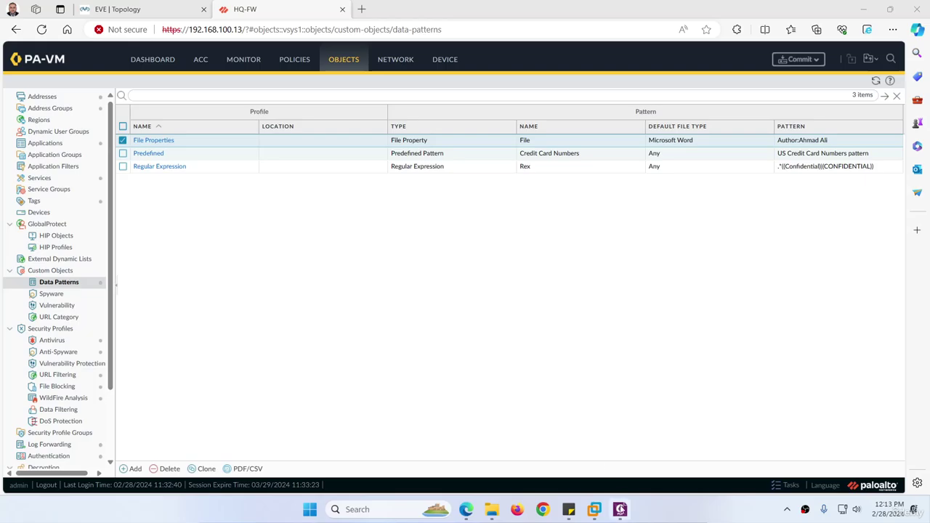
Step: Open the lab guide in Foxit PDF Editor, find the Data Filtering instructions and copy the profile name DF-Profile
left_click(620, 510)
scroll(369, 320, "down", 2)
scroll(369, 319, "down", 10)
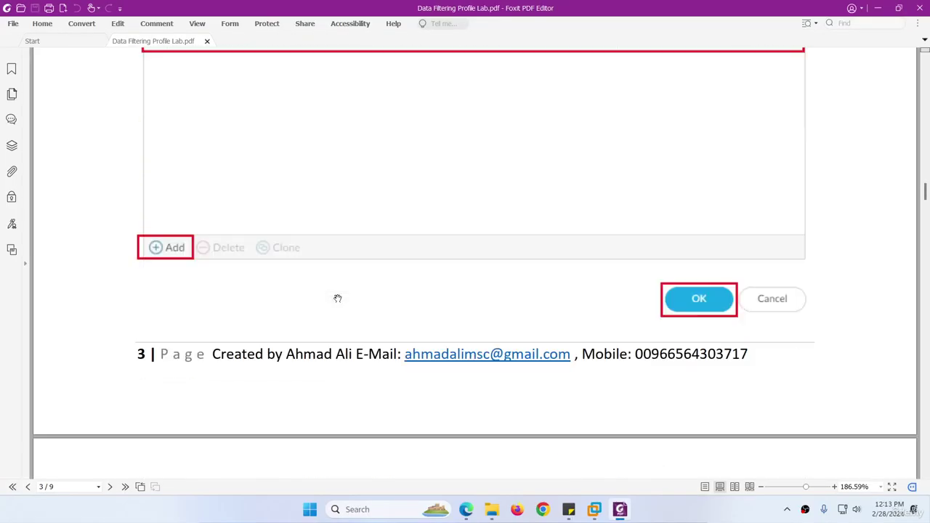
scroll(338, 298, "down", 10)
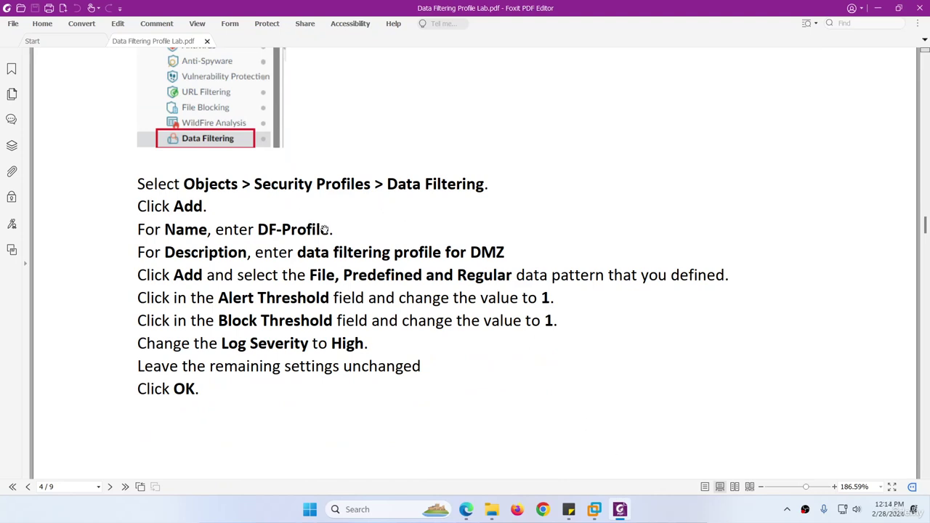
left_click_drag(329, 229, 258, 230)
right_click(260, 226)
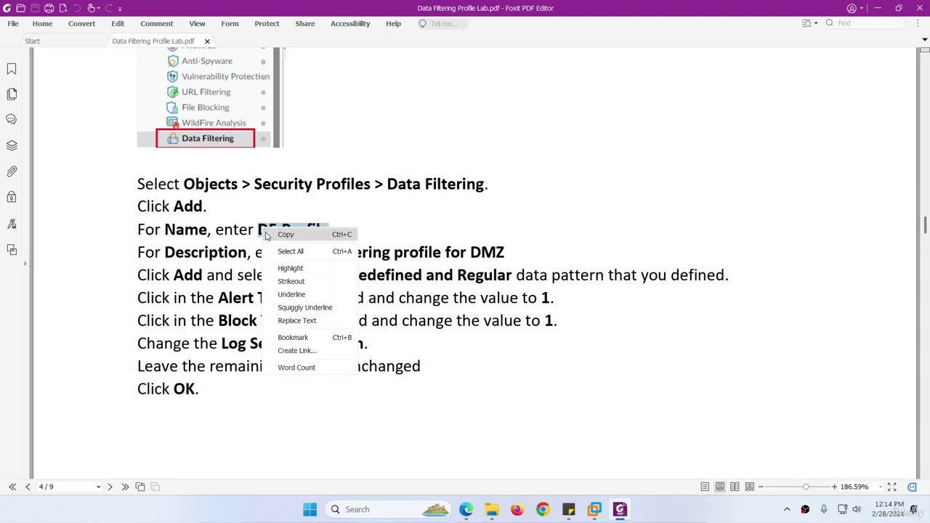
left_click(271, 233)
Step: Return to the firewall in Edge and add a data filtering profile named DF-Profile with the description DF-Profile DMZ
left_click(621, 511)
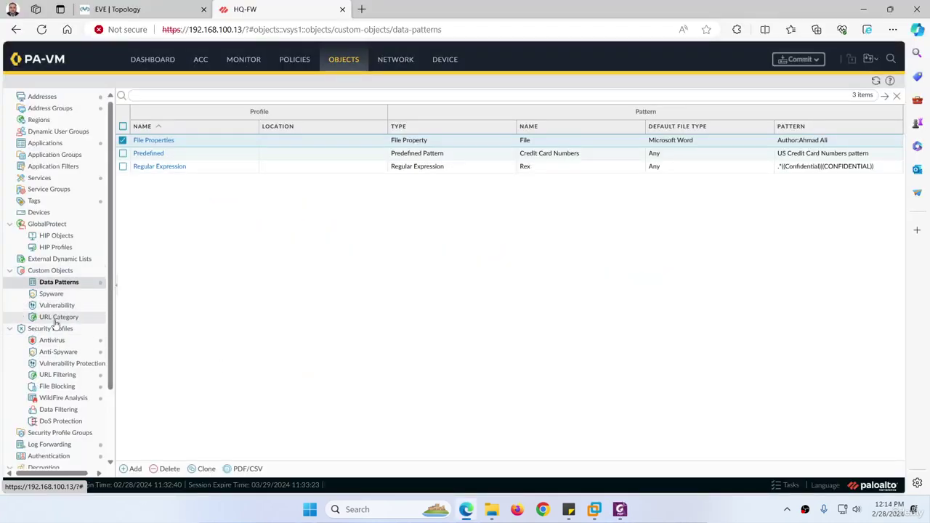
scroll(60, 359, "down", 2)
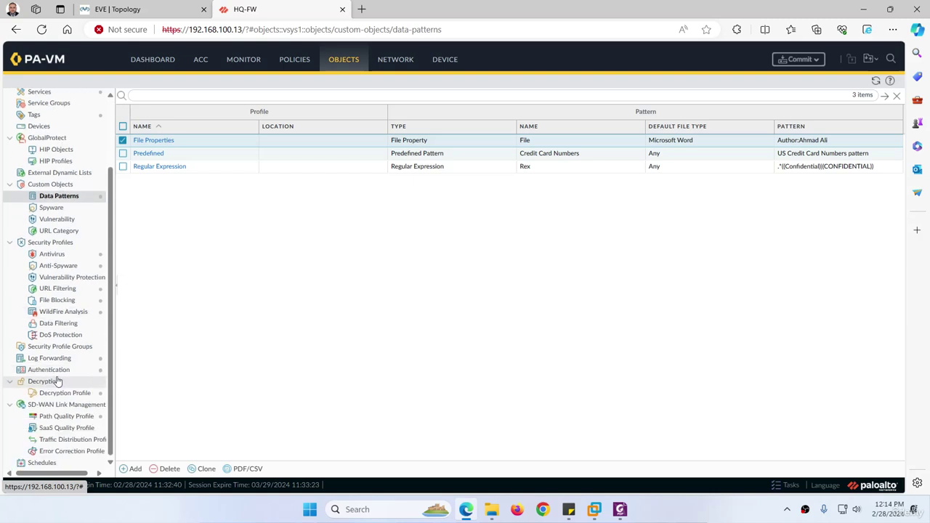
left_click(75, 325)
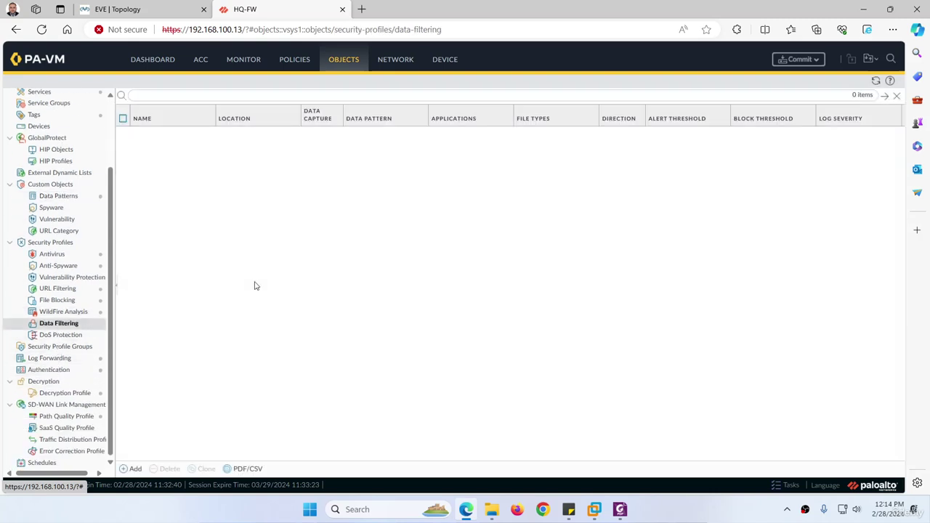
left_click(135, 469)
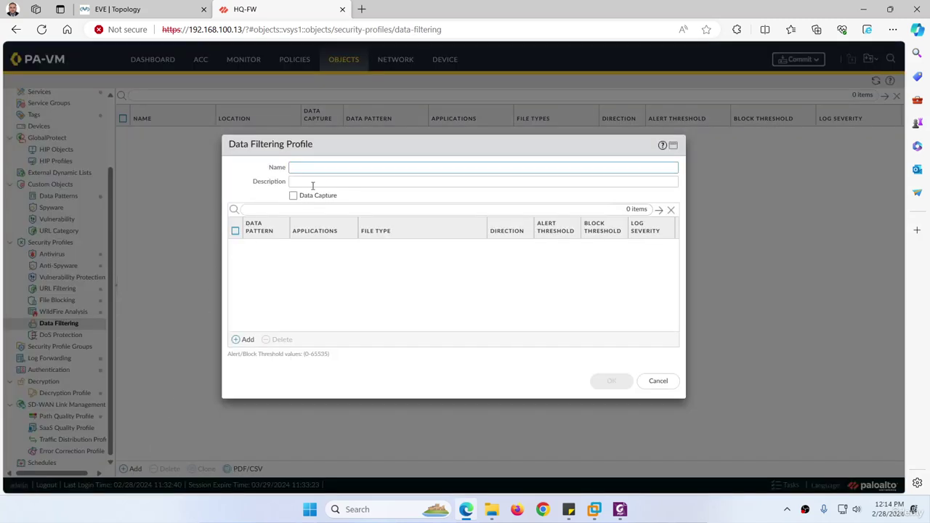
key("ctrl+v")
left_click(312, 183)
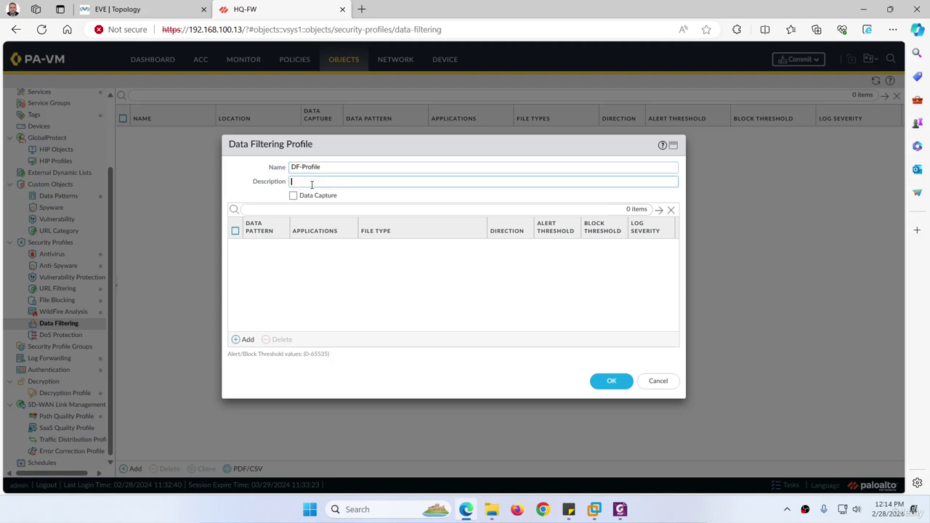
key("ctrl+v")
left_click(293, 198)
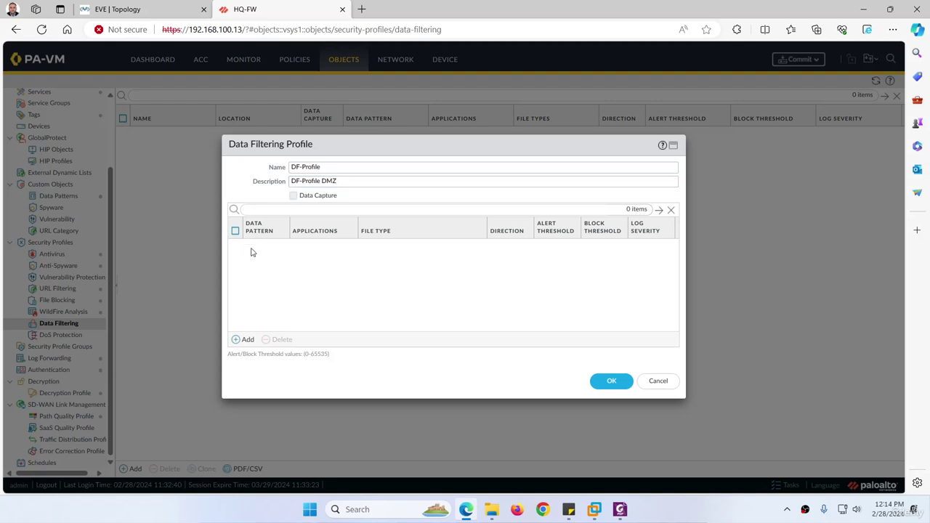
Step: Add the Predefined data pattern to the profile and check its applications and file type settings
left_click(243, 339)
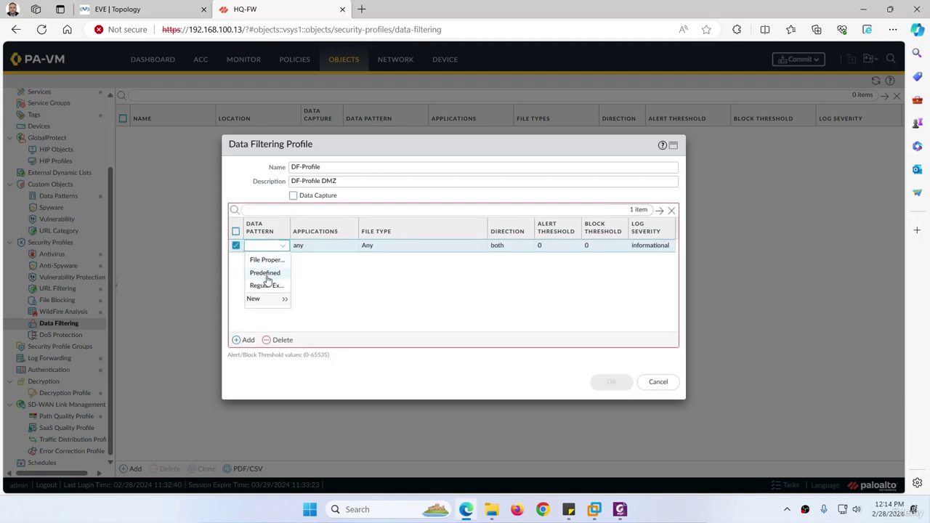
left_click(266, 273)
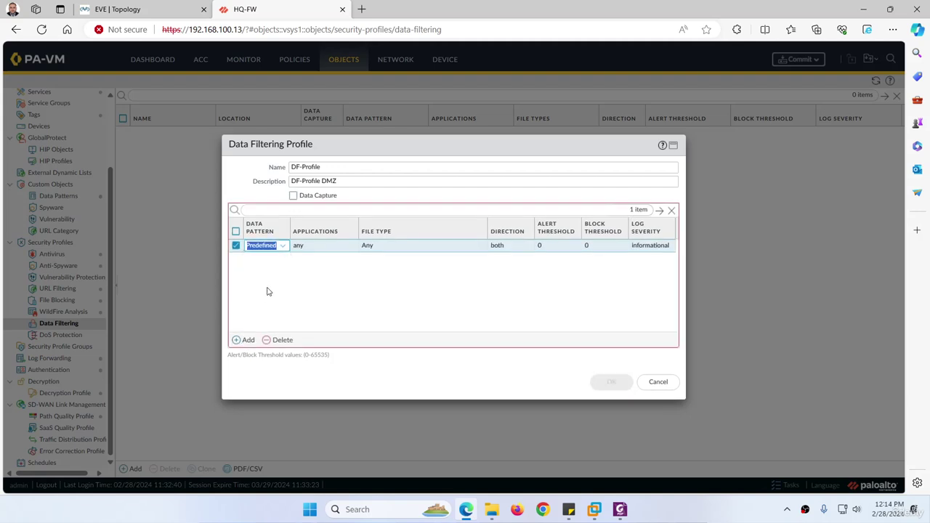
left_click(308, 248)
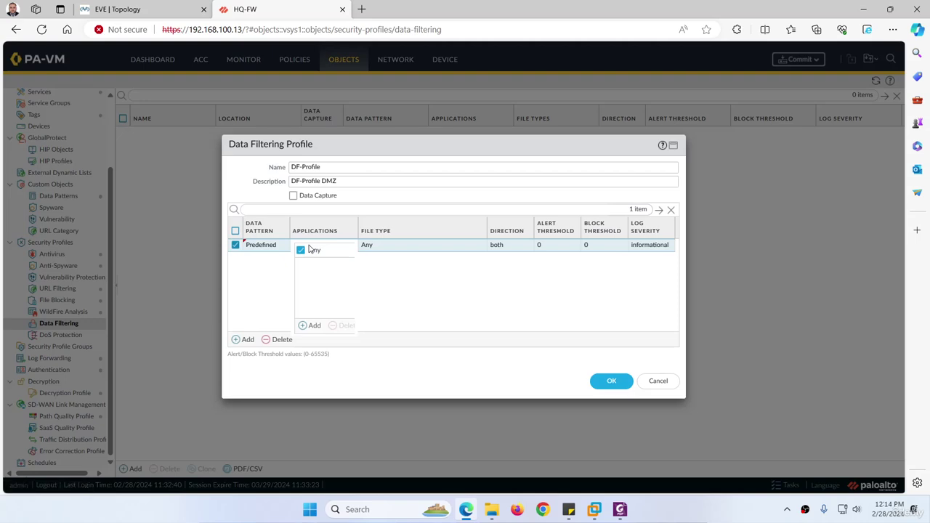
left_click(395, 245)
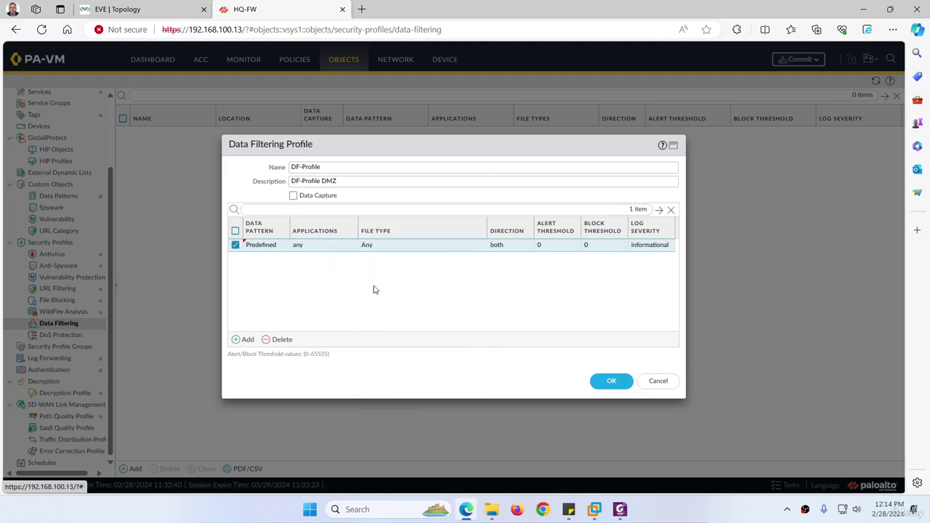
Step: Check the example profile in the Foxit lab guide, return to Edge and set the Predefined entry's alert threshold to 1
left_click(620, 509)
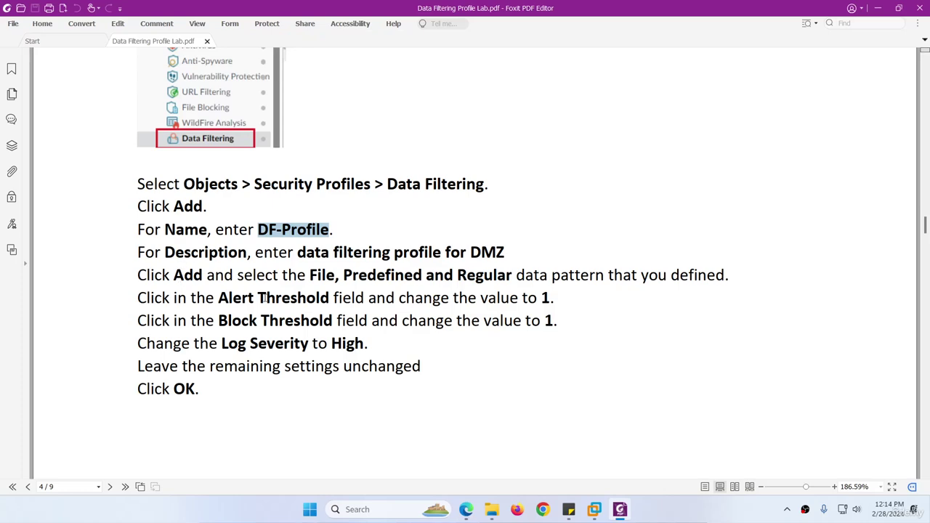
scroll(261, 301, "down", 6)
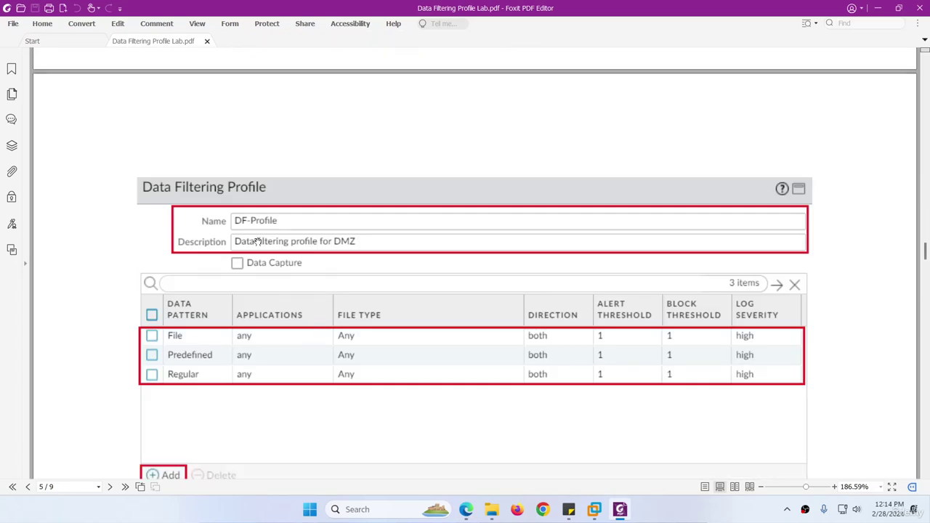
scroll(254, 330, "down", 1)
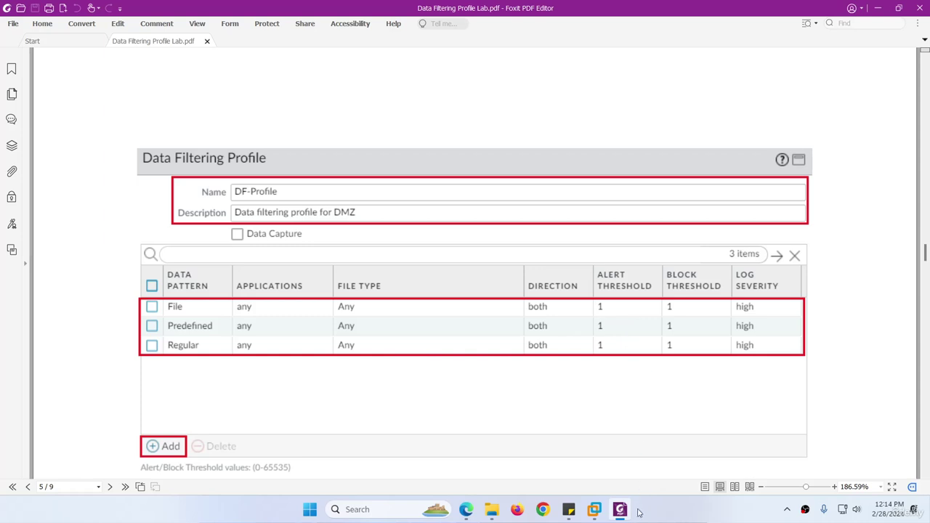
left_click(466, 509)
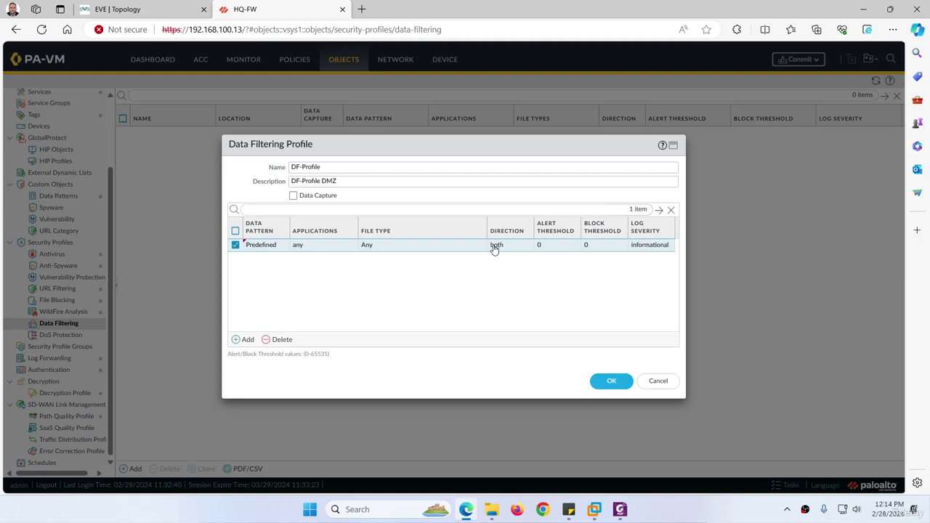
left_click(544, 247)
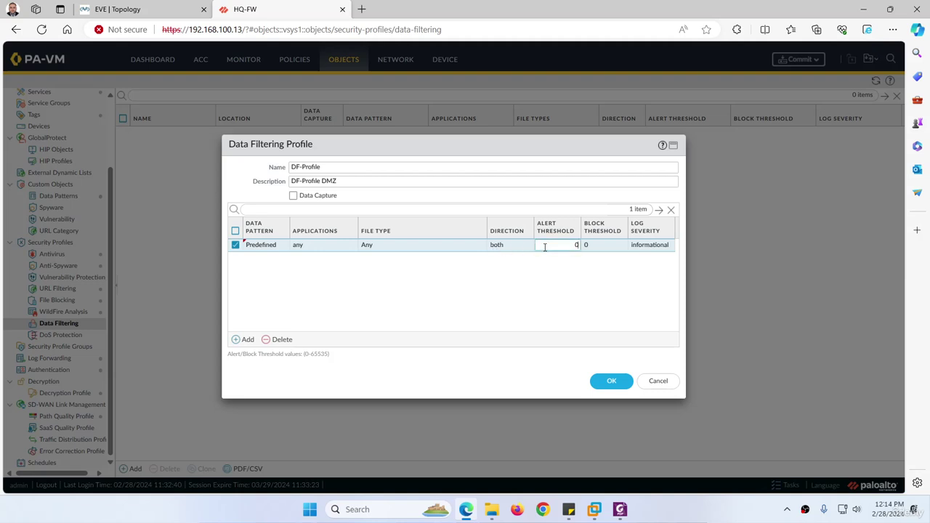
left_click(598, 254)
left_click(547, 246)
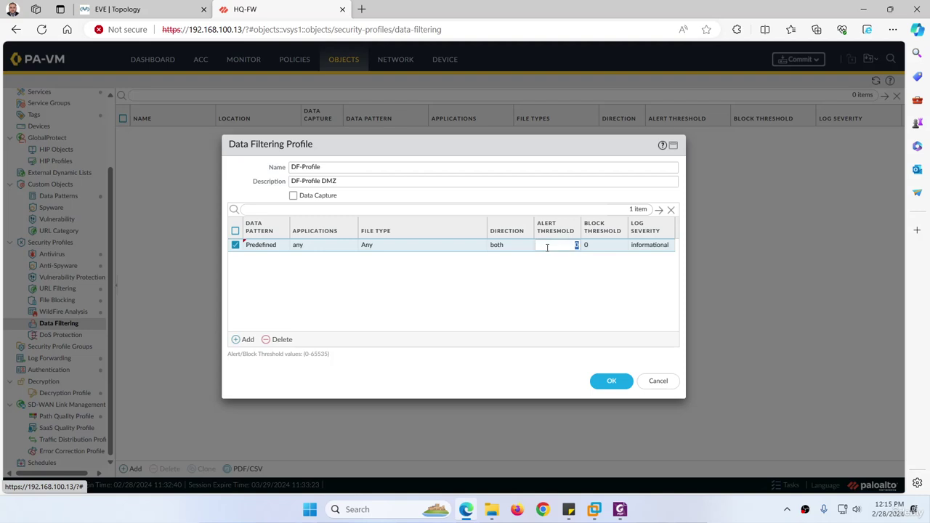
left_click(550, 263)
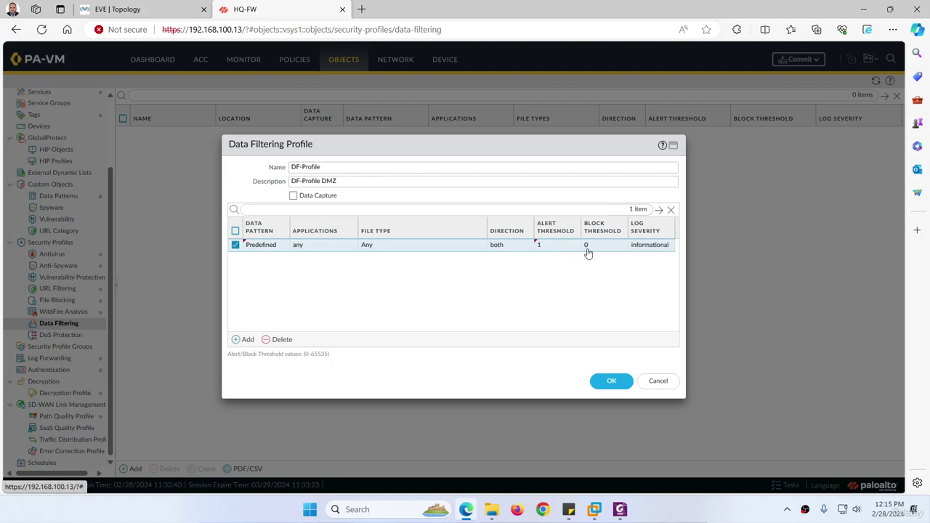
Step: Set the Predefined entry's block threshold to 1 and its log severity to critical
left_click(587, 248)
left_click(629, 251)
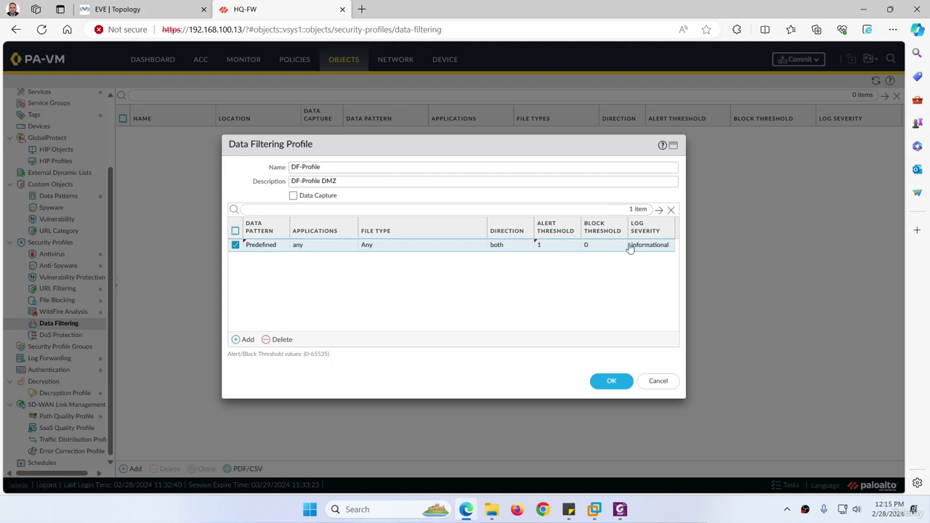
left_click(588, 247)
type("1")
left_click(529, 312)
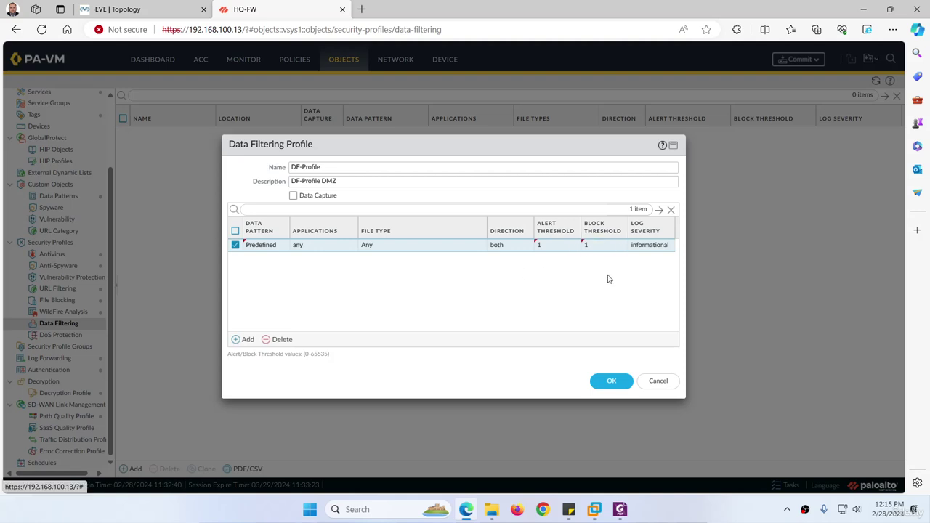
left_click(649, 249)
left_click(648, 259)
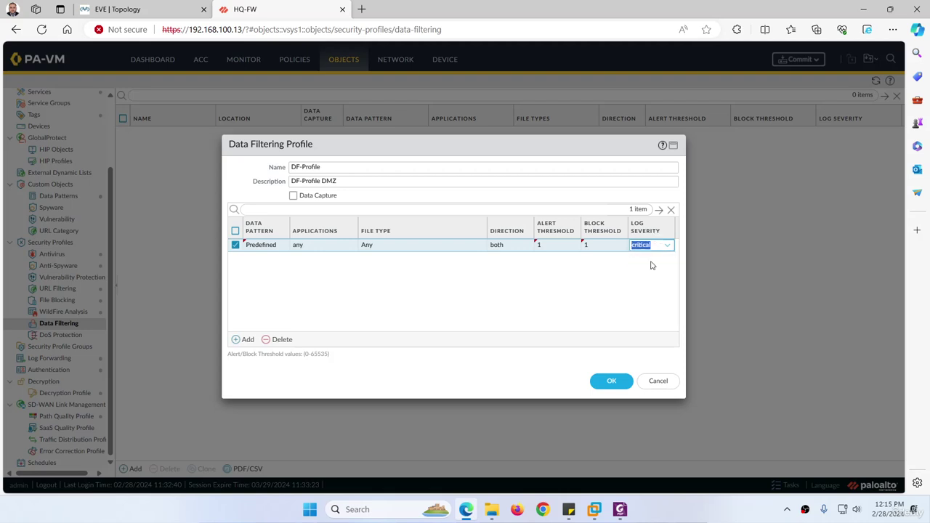
left_click(562, 283)
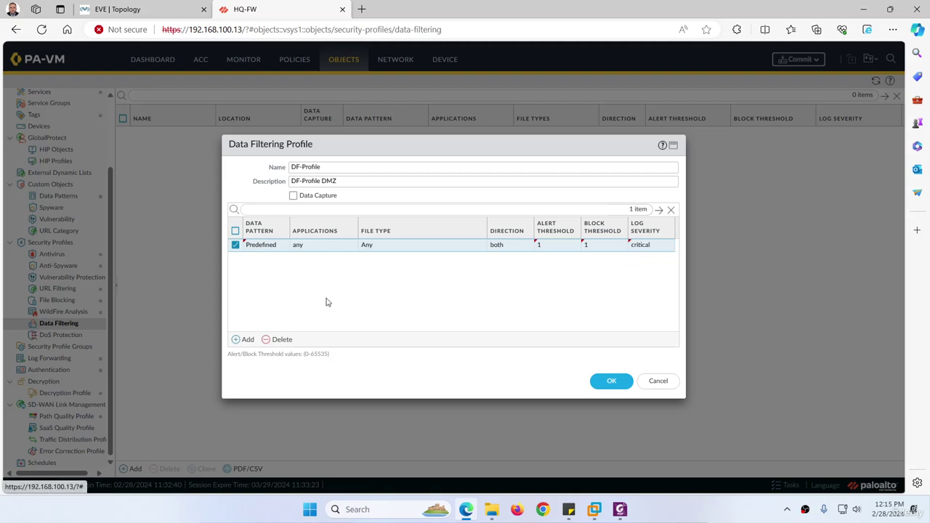
Step: Add the Regular Expression data pattern as another entry of the data filtering profile
left_click(245, 339)
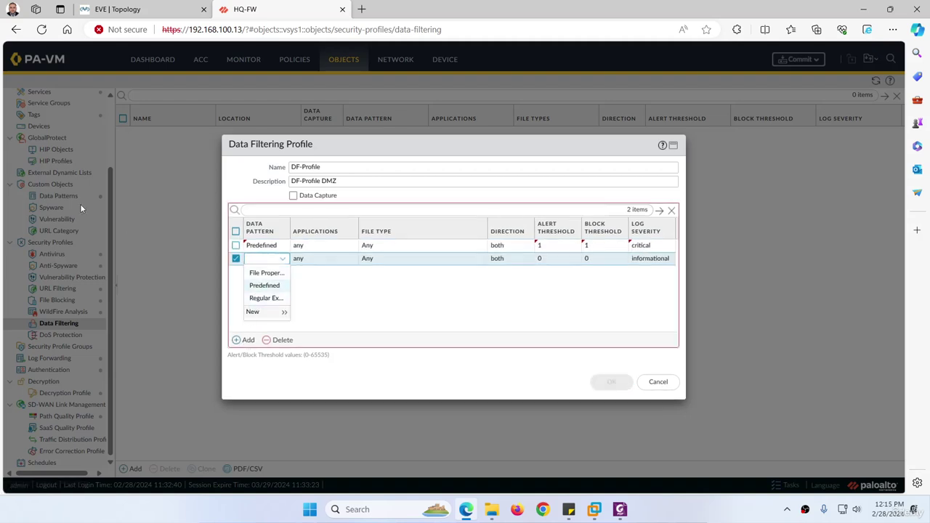
left_click(266, 299)
left_click(306, 295)
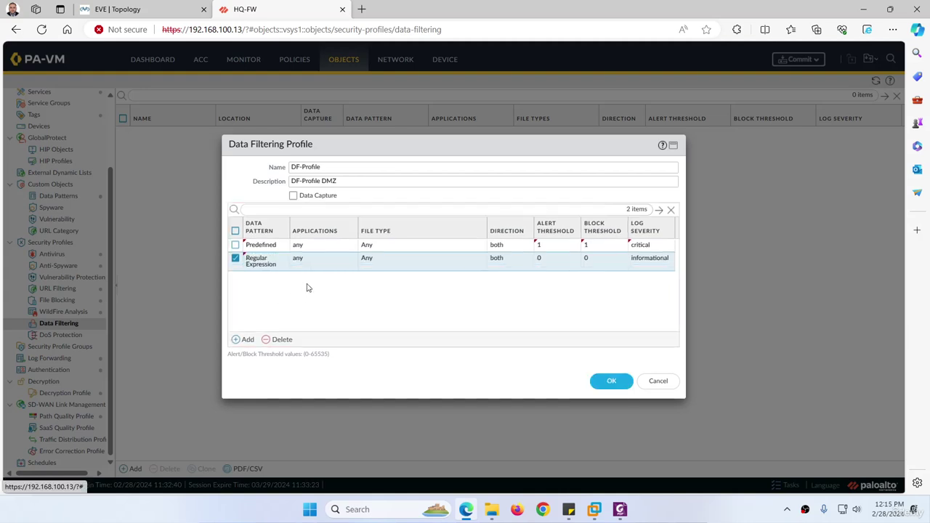
Step: Set the Regular Expression entry's alert and block thresholds to 1 and its log severity to critical
left_click(545, 259)
left_click(564, 262)
type("1")
left_click(593, 262)
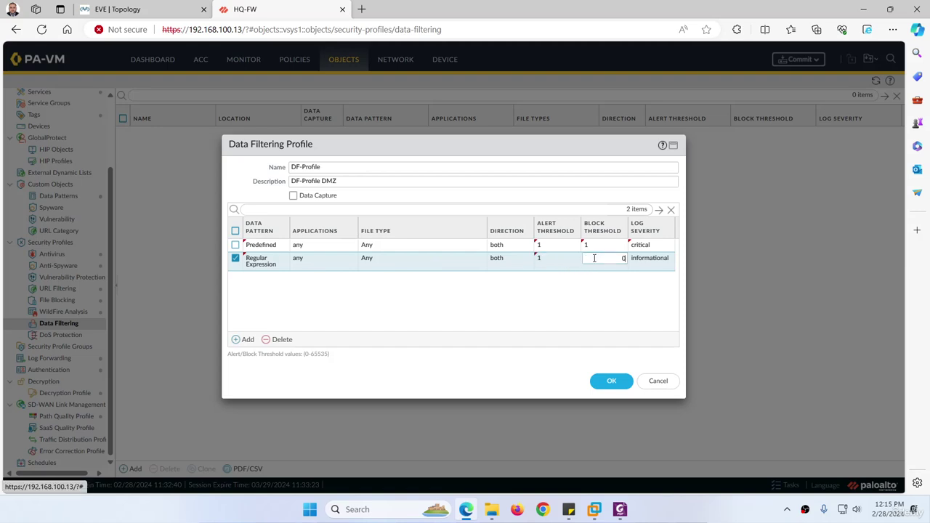
type("1")
left_click(644, 276)
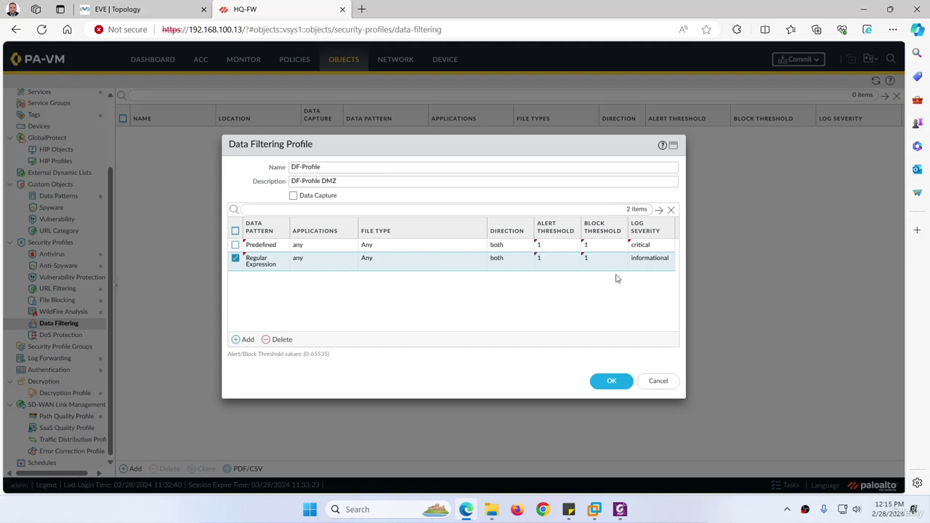
left_click(648, 260)
left_click(643, 274)
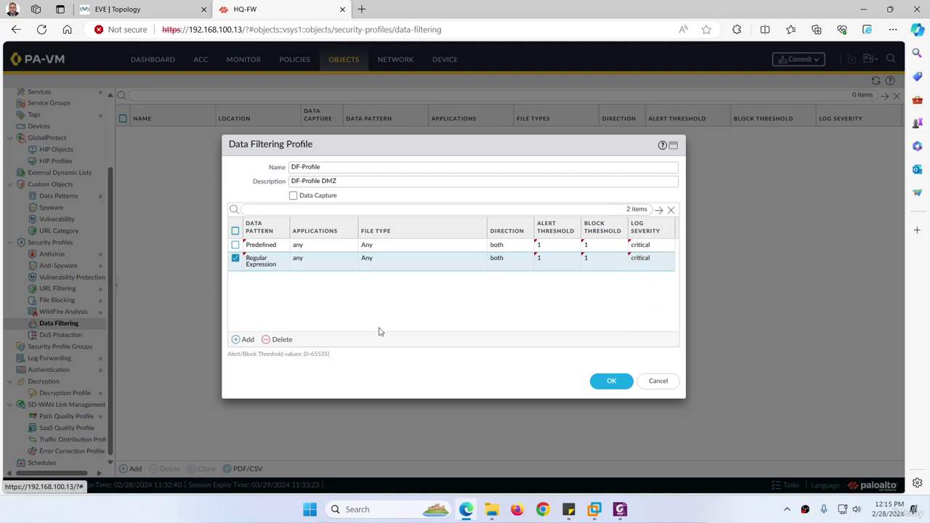
Step: Check the lab guide's example profile in Foxit, return to Edge and reselect critical as the Predefined entry's log severity
left_click(620, 510)
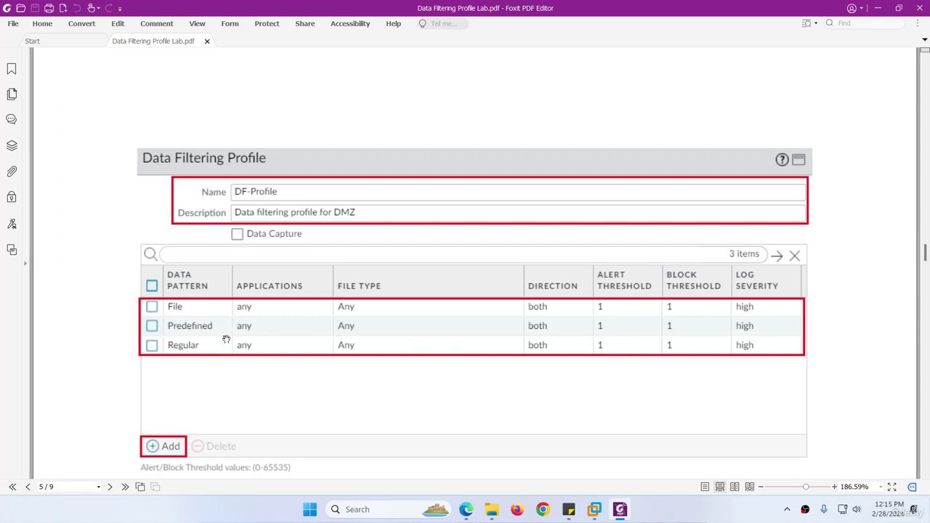
left_click(620, 510)
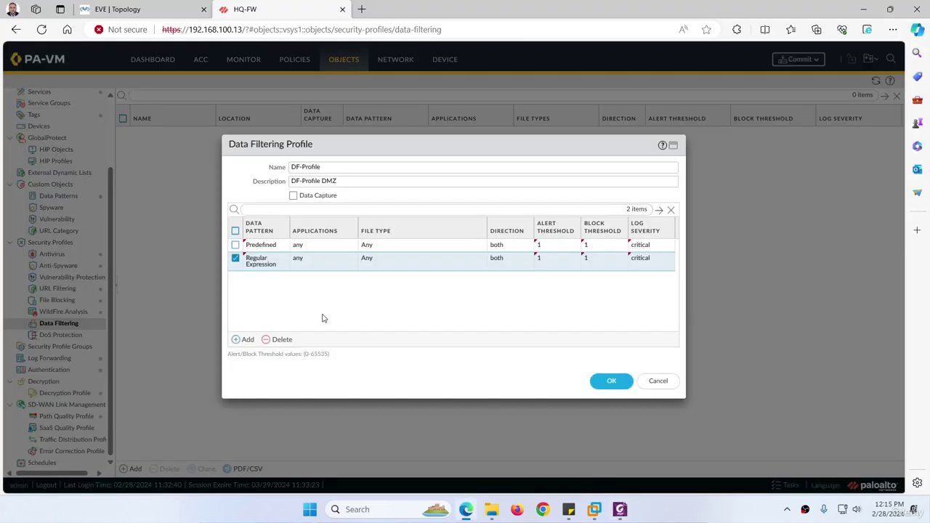
left_click(662, 251)
left_click(660, 248)
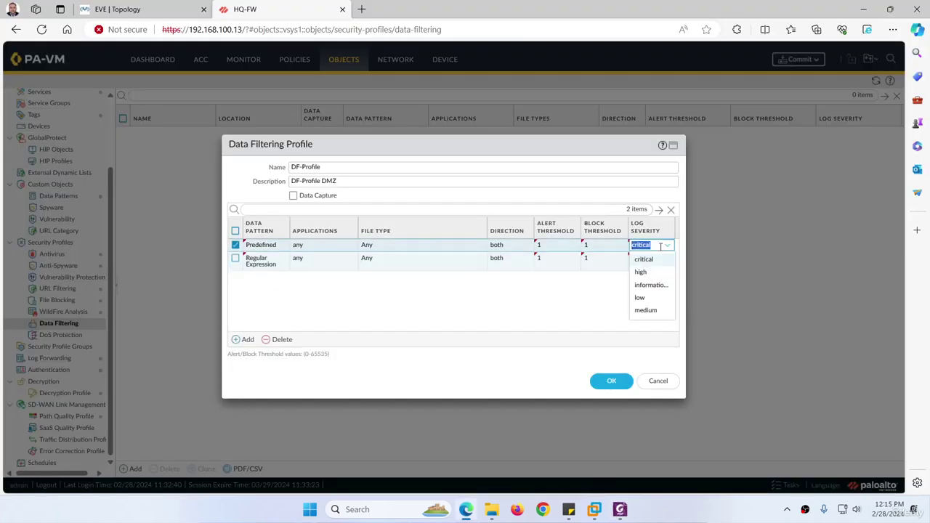
left_click(657, 262)
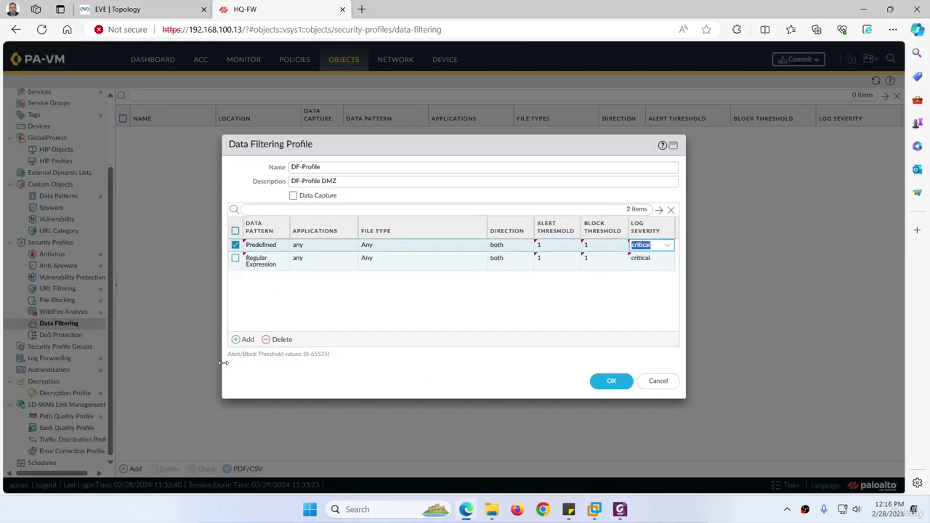
Step: Add the File Properties data pattern as a third entry of the data filtering profile
left_click(247, 340)
left_click(265, 293)
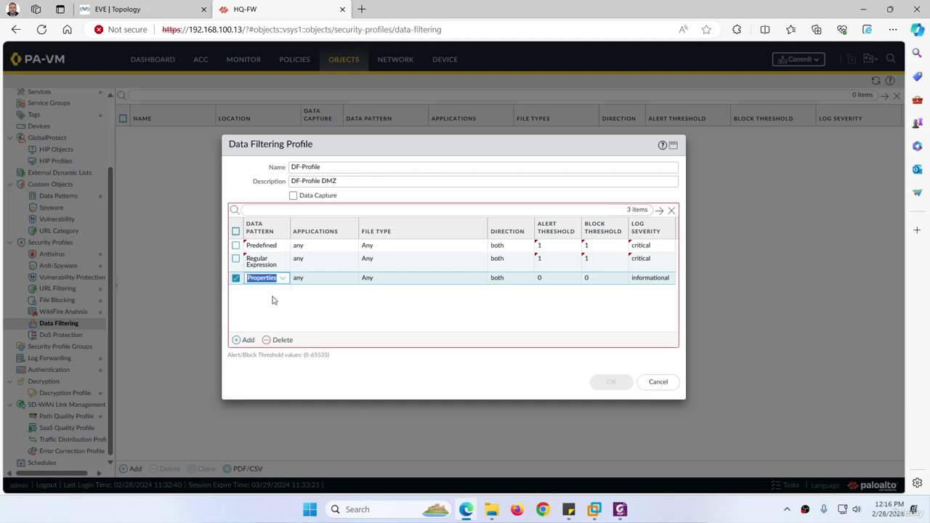
left_click(386, 292)
Step: Set the File Properties entry's alert and block thresholds to 1 and its log severity to critical, and save the profile
left_click(541, 277)
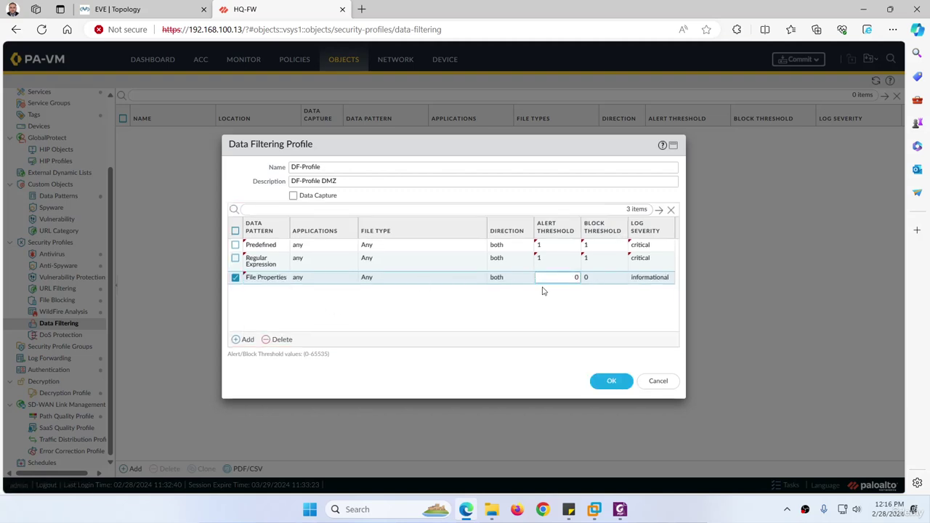
left_click(593, 284)
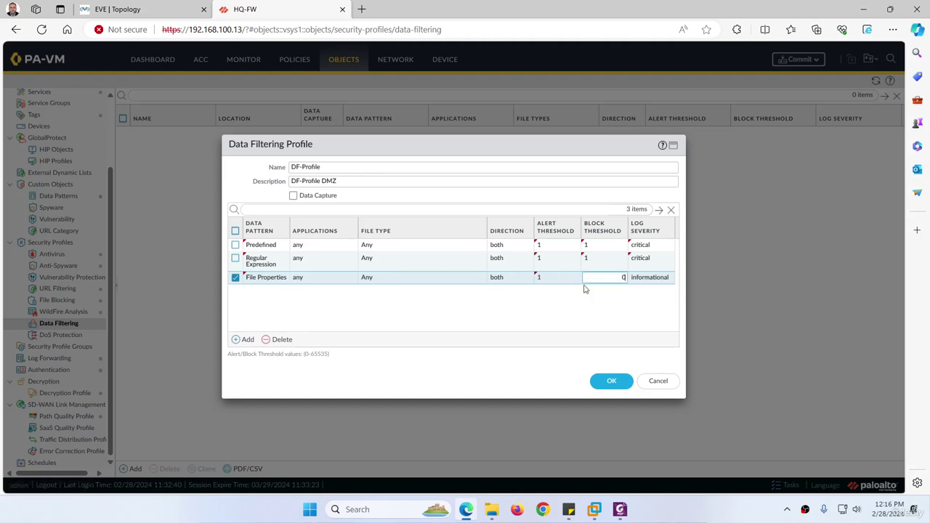
left_click(588, 304)
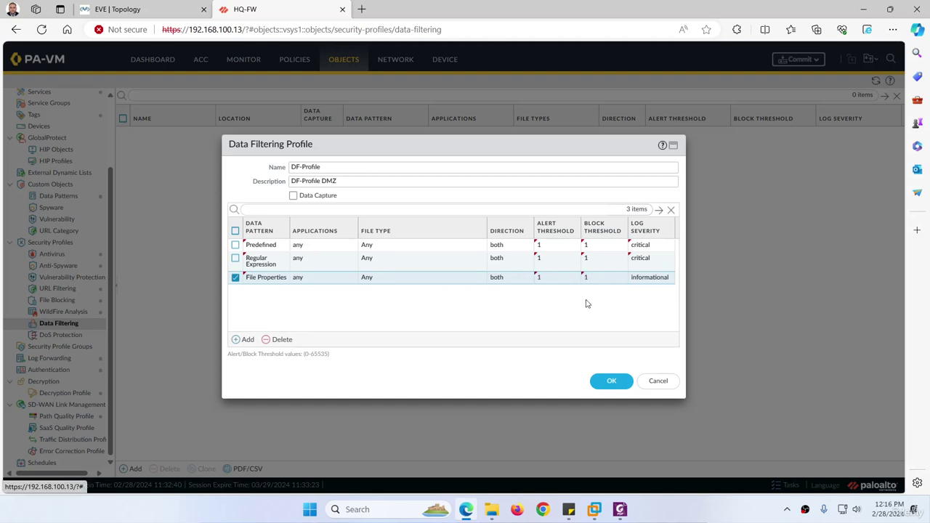
left_click(640, 282)
left_click(642, 292)
left_click(509, 314)
left_click(615, 381)
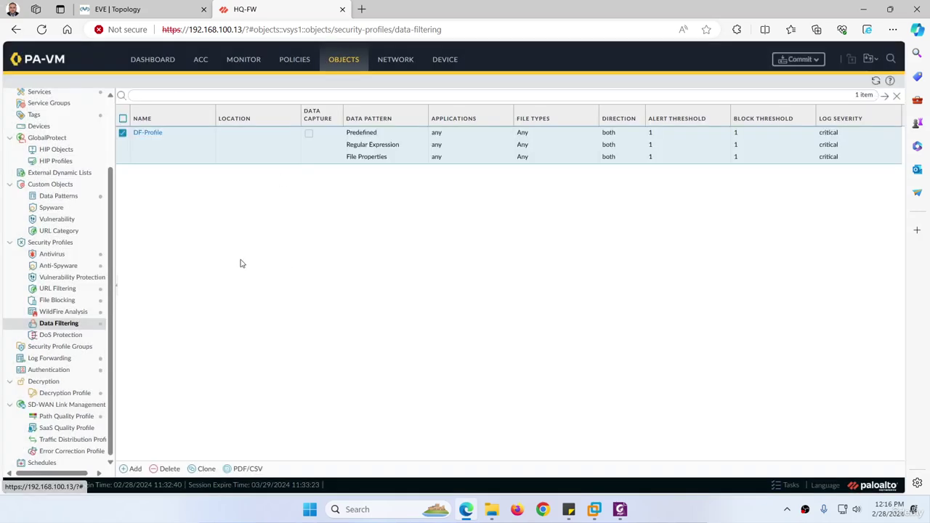
Step: Read the lab guide's security policy section in Foxit, check the EVE topology in Edge and return to the HQ-FW page
left_click(620, 510)
scroll(378, 257, "down", 1)
scroll(377, 257, "down", 12)
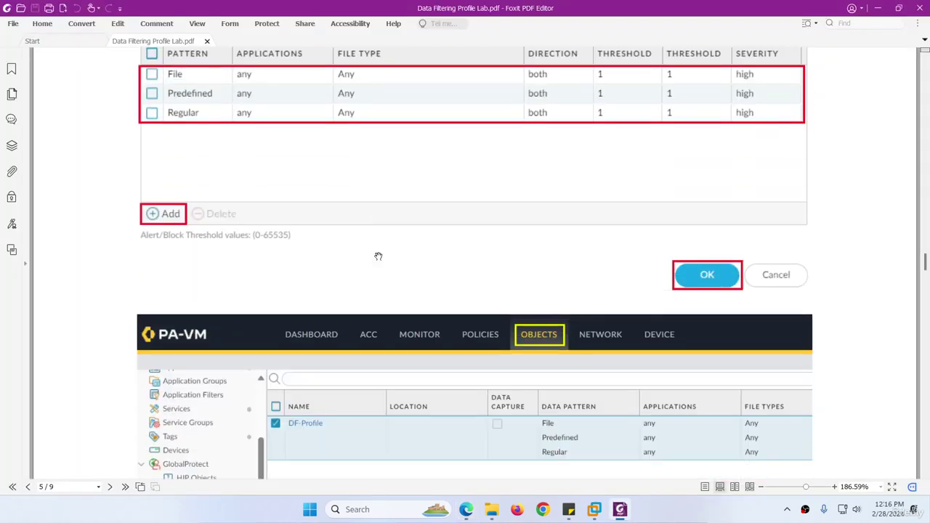
scroll(378, 256, "down", 10)
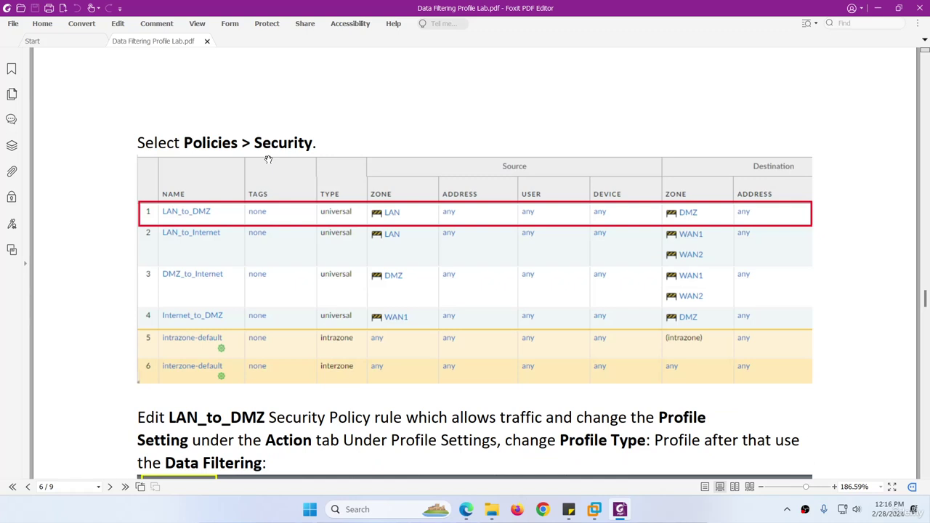
scroll(293, 219, "down", 4)
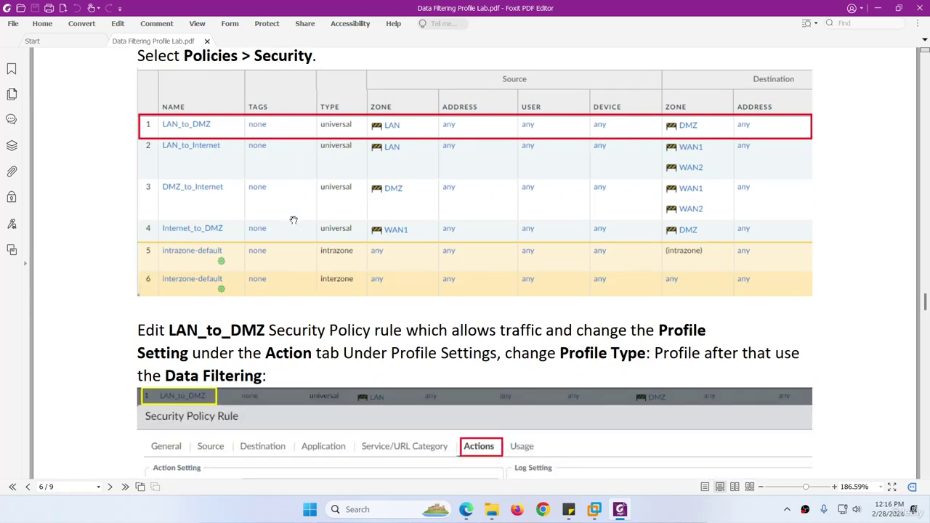
left_click(621, 510)
left_click(145, 9)
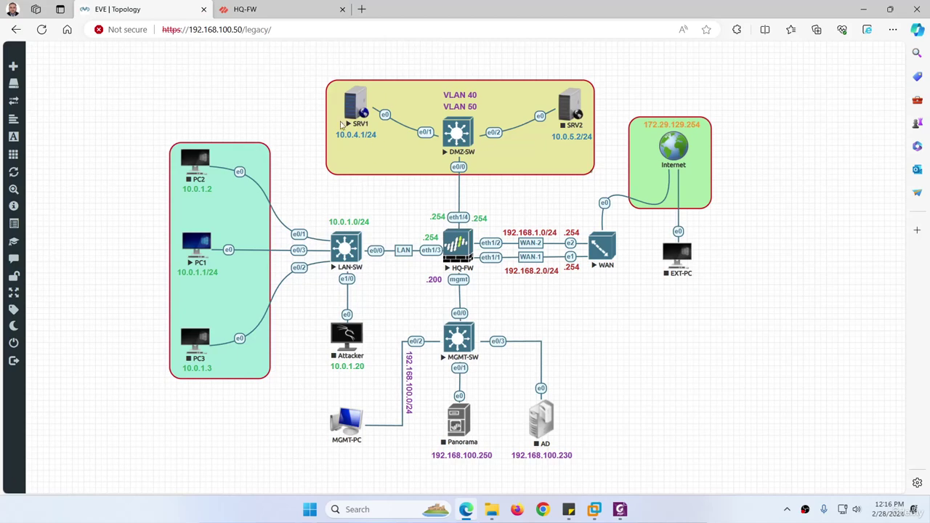
left_click(273, 13)
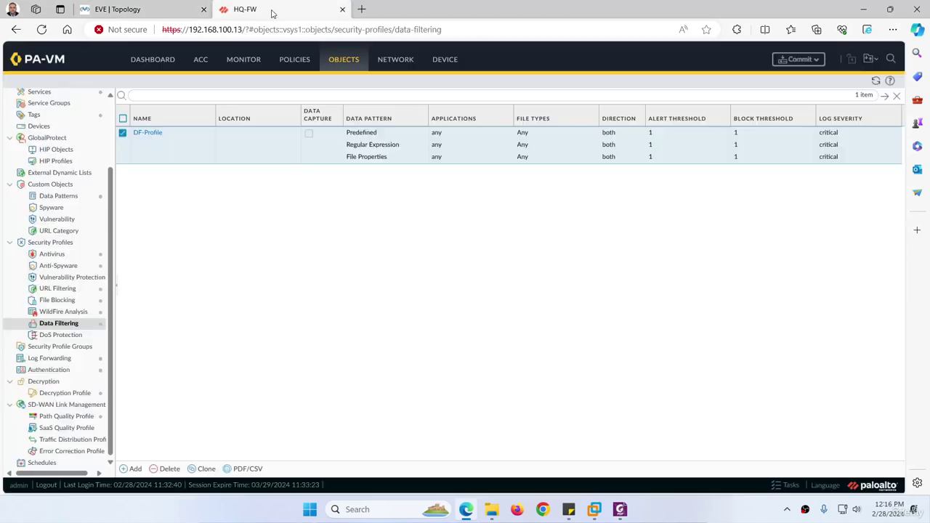
Step: Open the LAN_to_DMZ security policy rule and set its profile type to Profiles
left_click(286, 63)
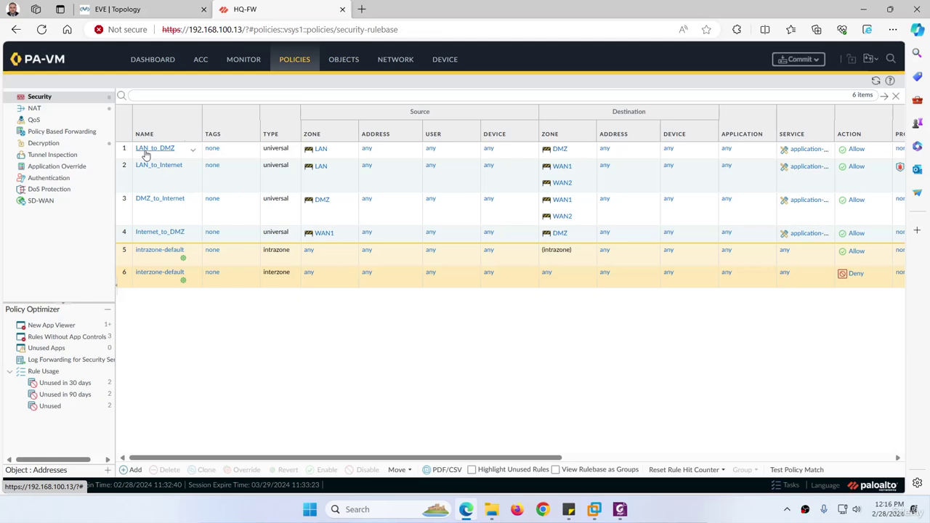
left_click(154, 150)
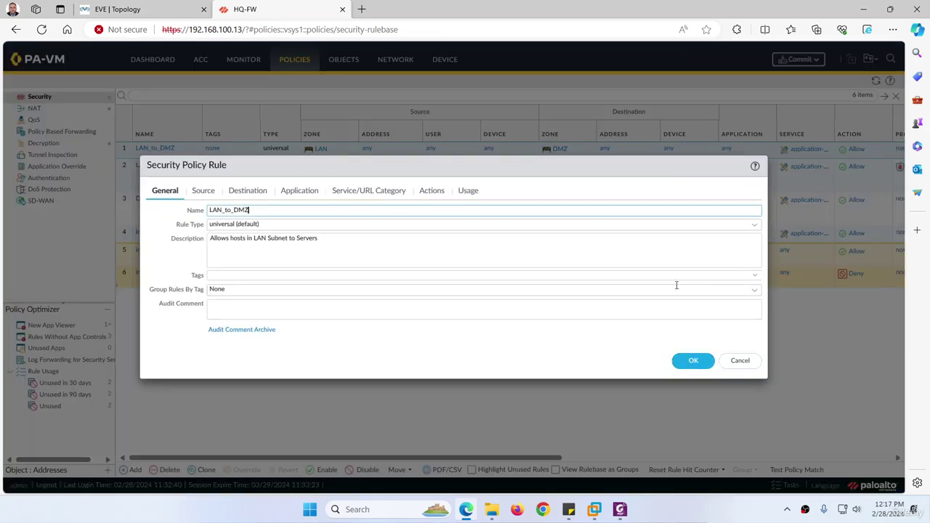
left_click(434, 192)
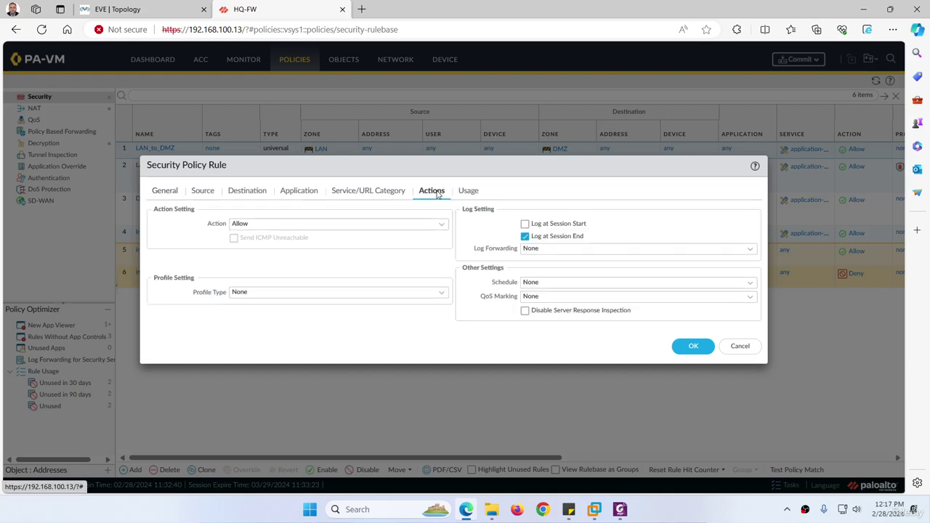
left_click(437, 292)
left_click(251, 308)
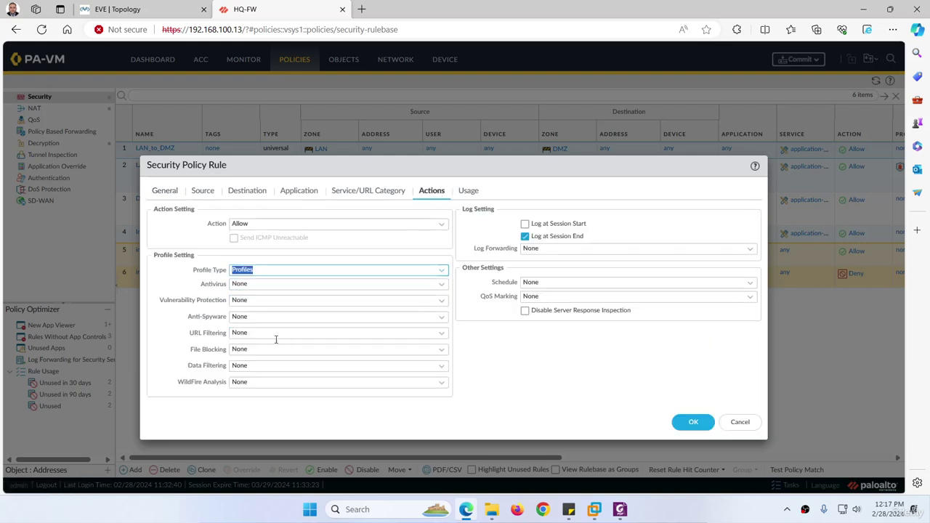
Step: Assign DF-Profile as the rule's data filtering profile, save the rule and commit the configuration
left_click(440, 367)
left_click(255, 394)
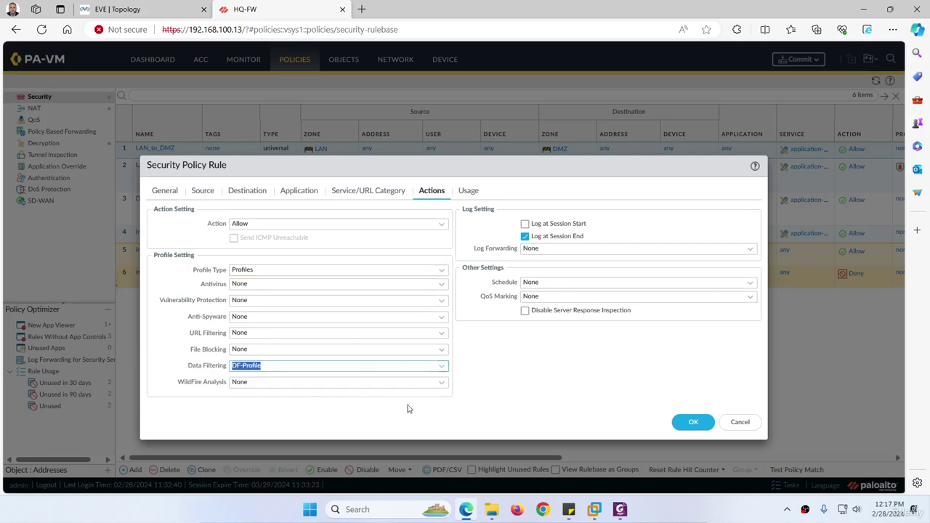
left_click(693, 424)
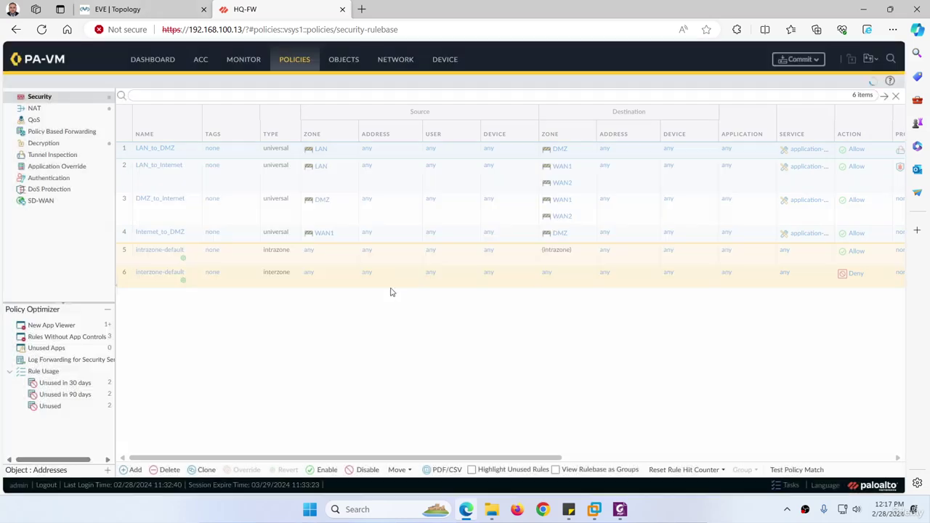
left_click(797, 59)
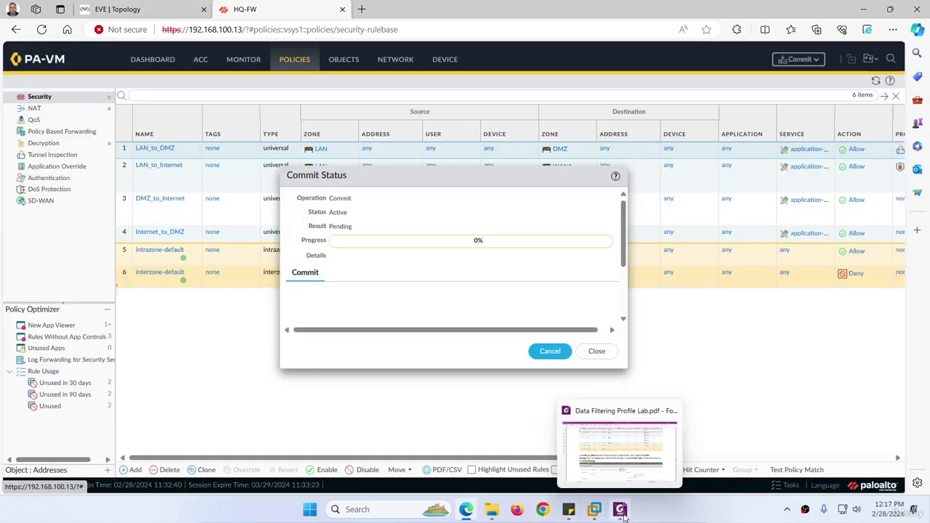
Step: Switch to Foxit and review the lab guide's LAN_to_DMZ rule settings and its commit instructions
left_click(620, 508)
scroll(322, 304, "down", 1)
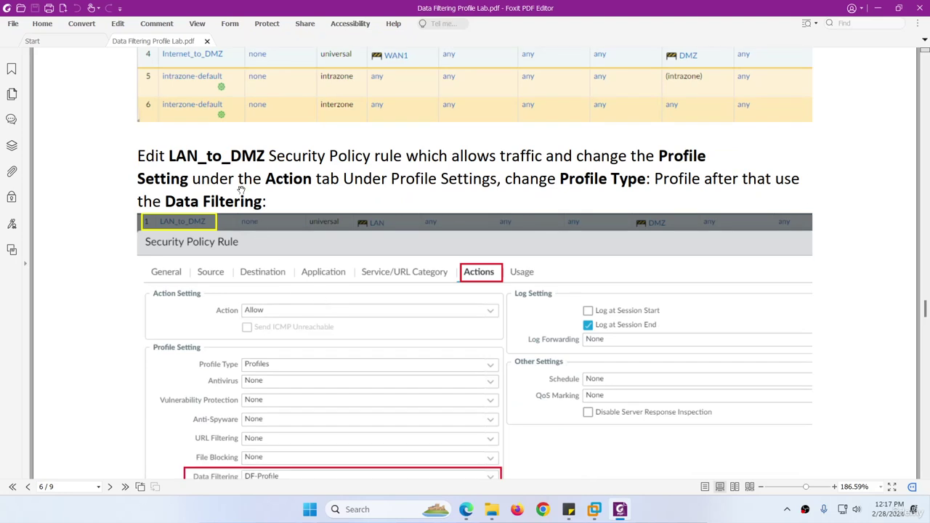
scroll(277, 211, "down", 2)
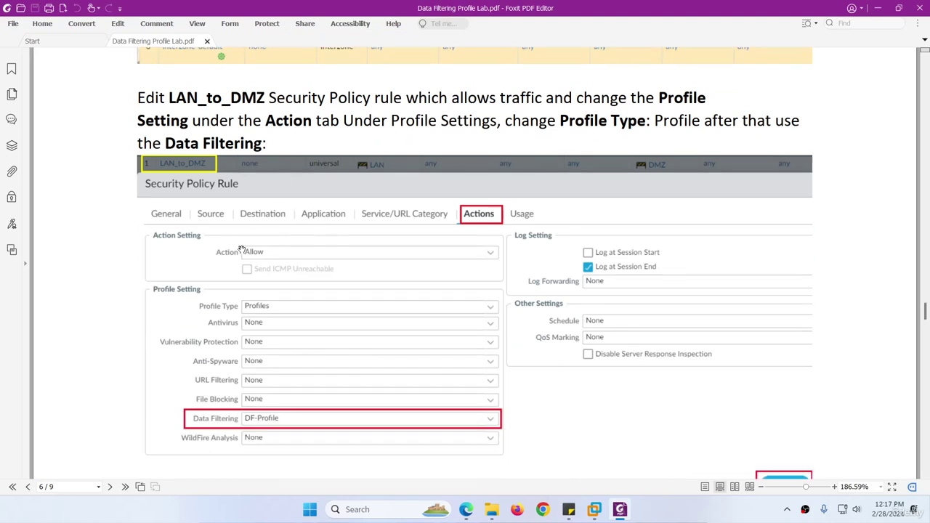
scroll(280, 315, "down", 3)
scroll(302, 340, "up", 1)
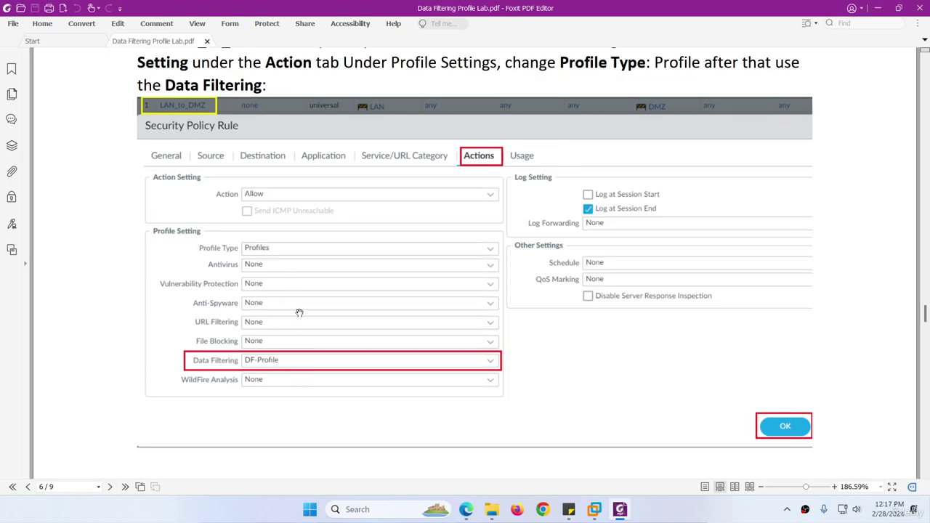
scroll(370, 353, "up", 2)
scroll(376, 354, "down", 15)
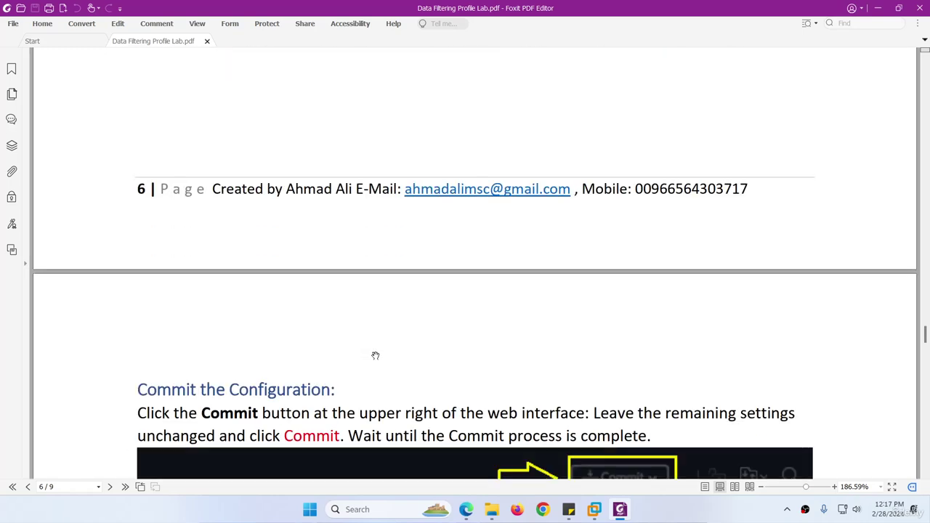
scroll(376, 355, "down", 7)
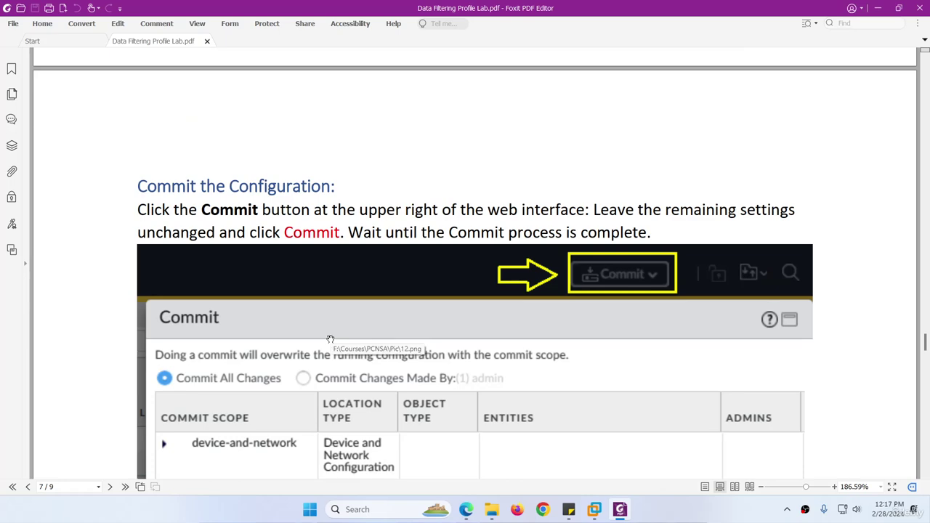
scroll(331, 340, "down", 4)
scroll(337, 332, "up", 2)
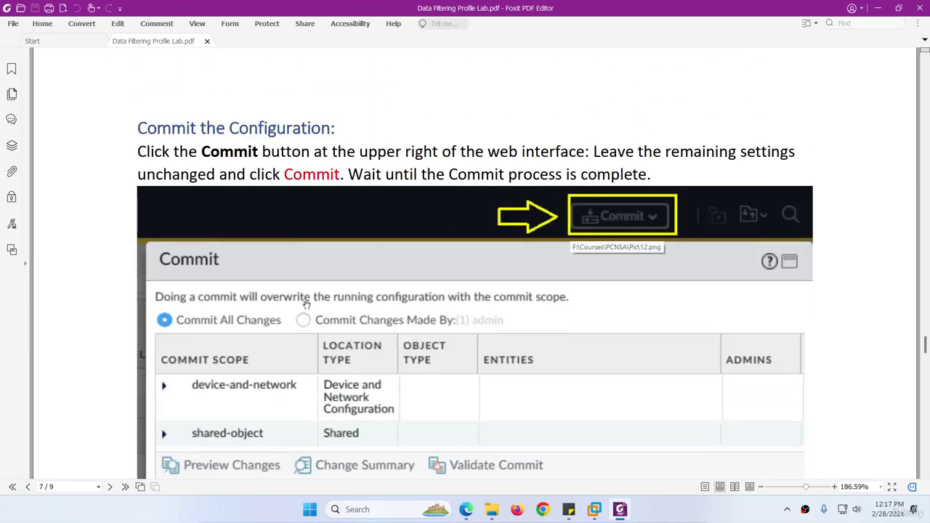
Step: Read the lab guide's testing and verification section on creating cr.txt and cn.txt on SRV1 and accessing both files
scroll(307, 305, "down", 18)
scroll(307, 305, "down", 20)
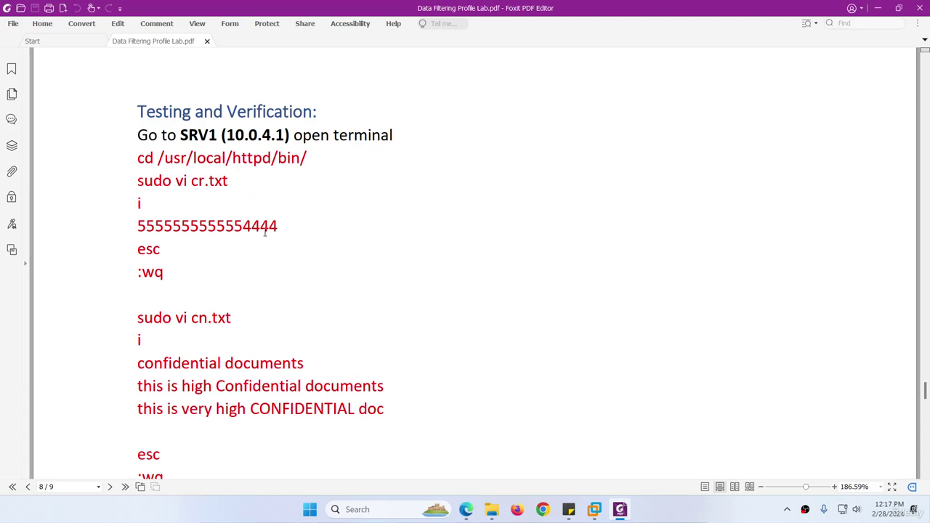
scroll(265, 232, "down", 2)
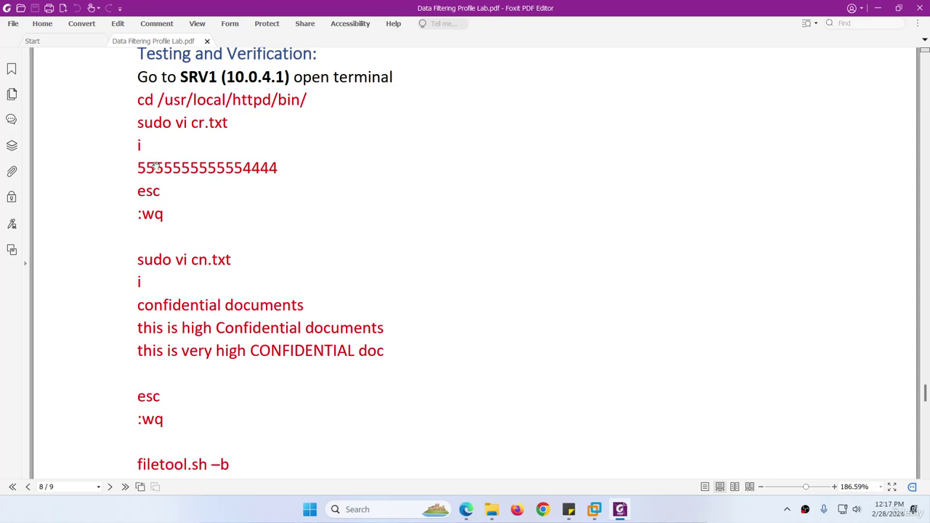
left_click_drag(190, 123, 234, 124)
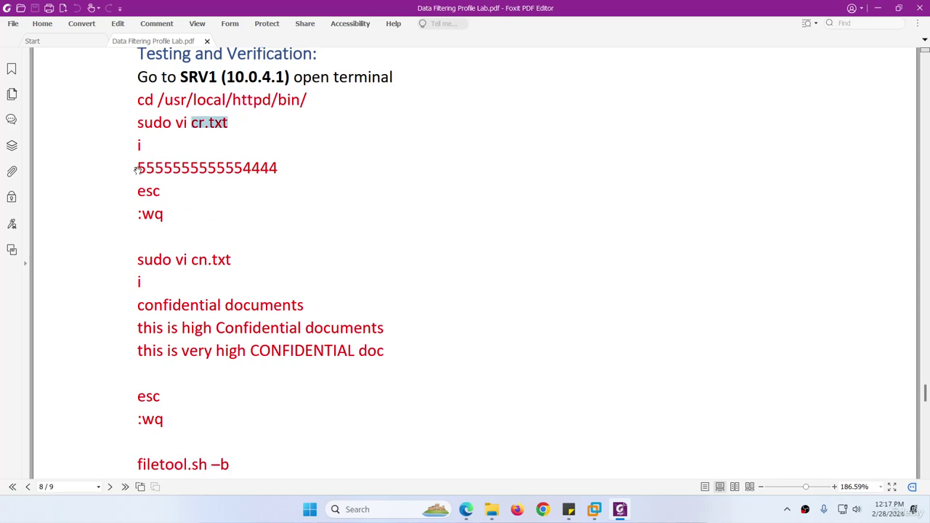
left_click_drag(137, 168, 278, 167)
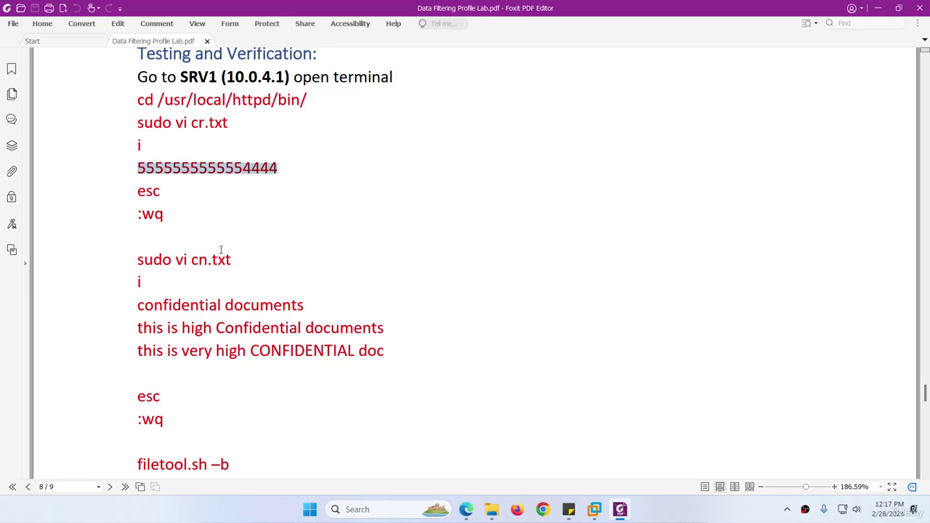
scroll(221, 250, "down", 2)
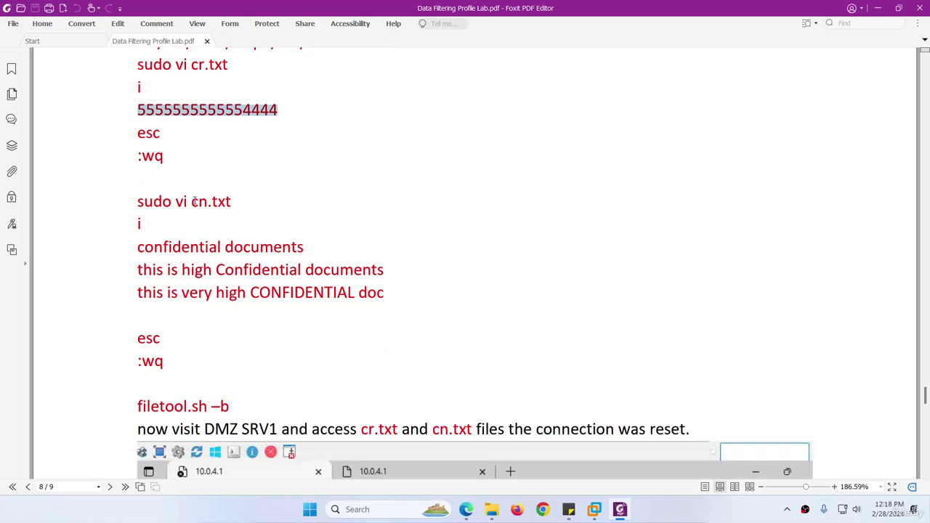
left_click_drag(191, 204, 230, 204)
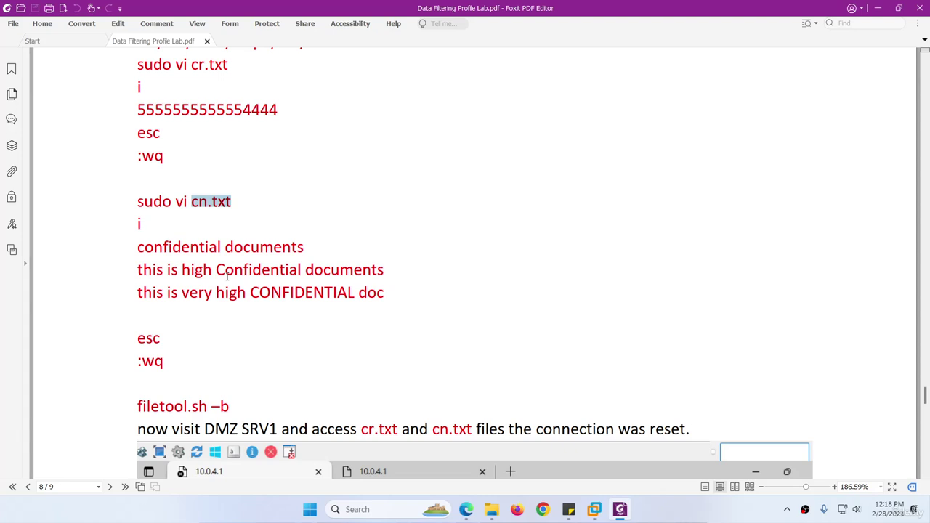
scroll(227, 277, "down", 1)
left_click_drag(137, 218, 304, 218)
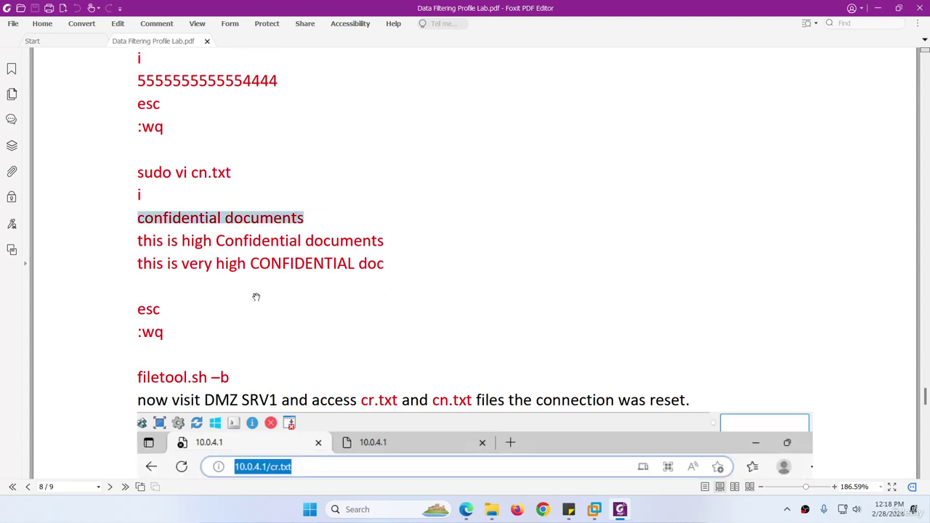
scroll(256, 297, "down", 3)
scroll(247, 284, "down", 3)
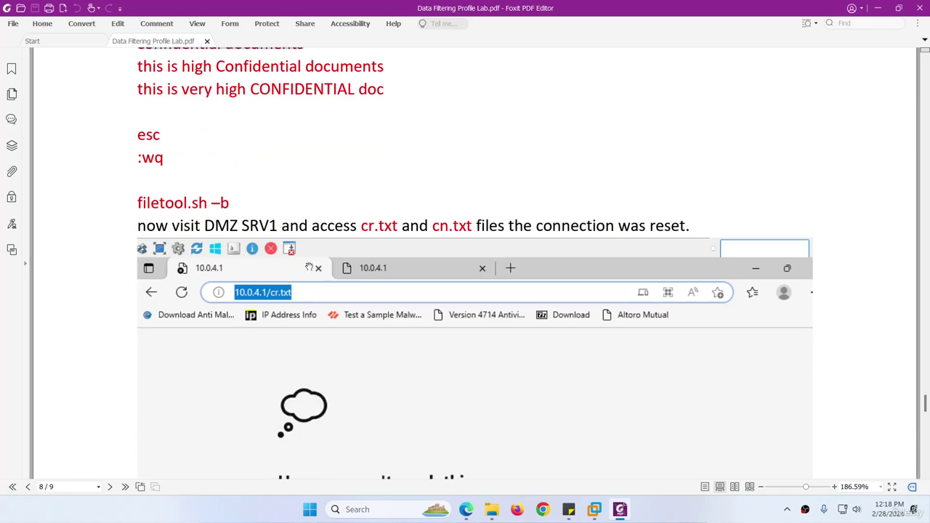
Step: Switch to Edge, open the SRV1 console from the EVE topology and launch its terminal
left_click(620, 509)
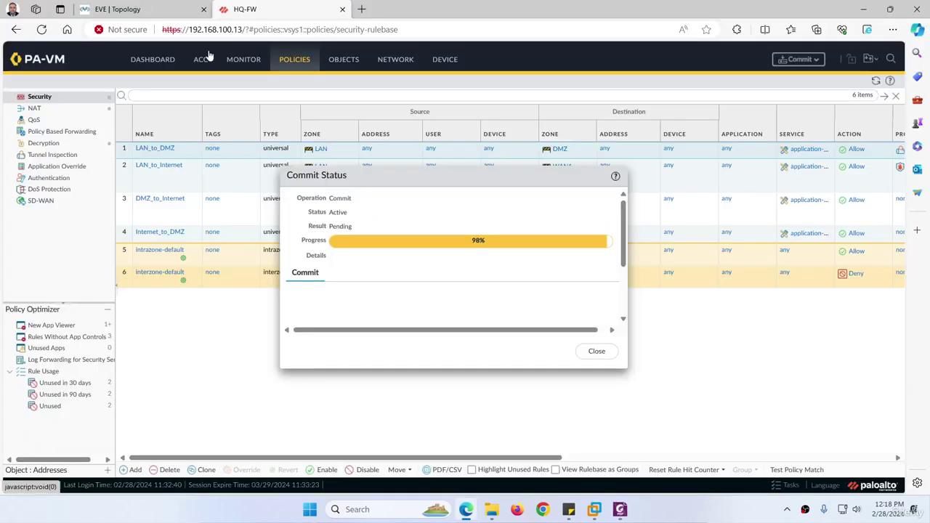
left_click(144, 13)
left_click(359, 114)
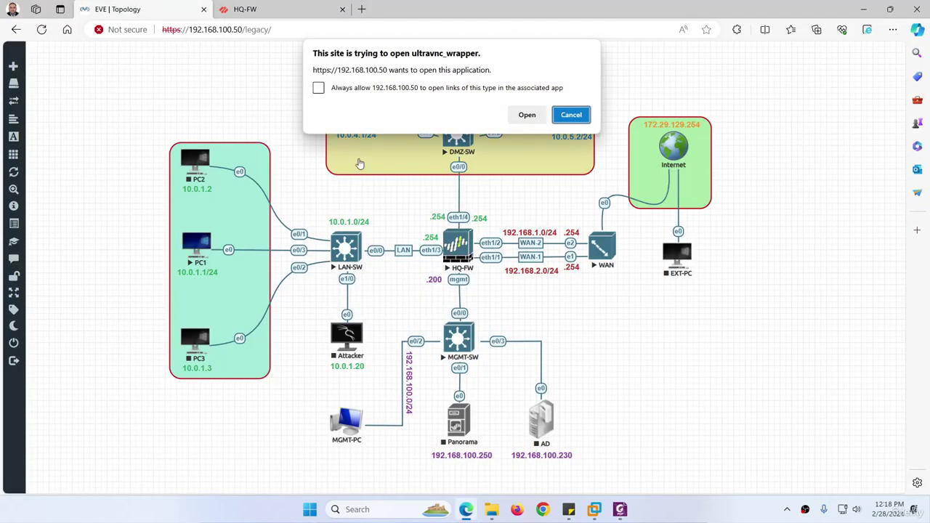
left_click(527, 115)
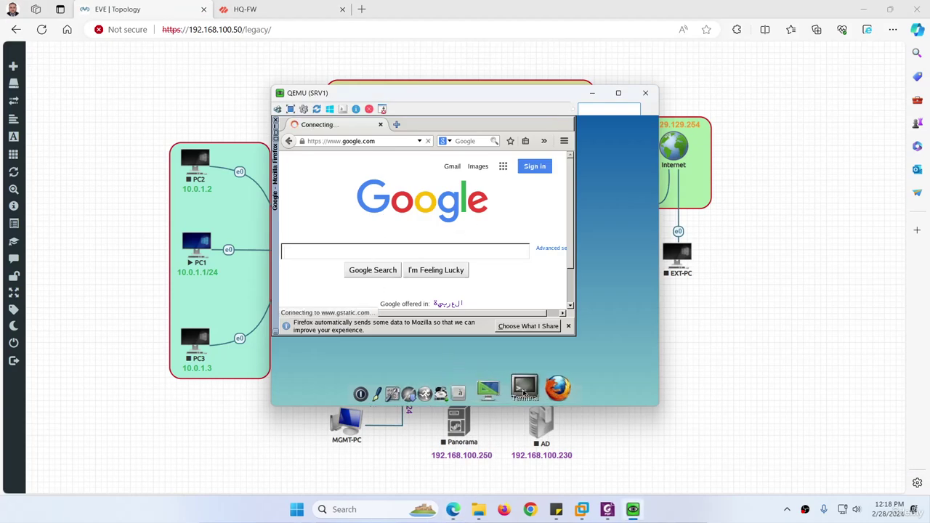
left_click(520, 393)
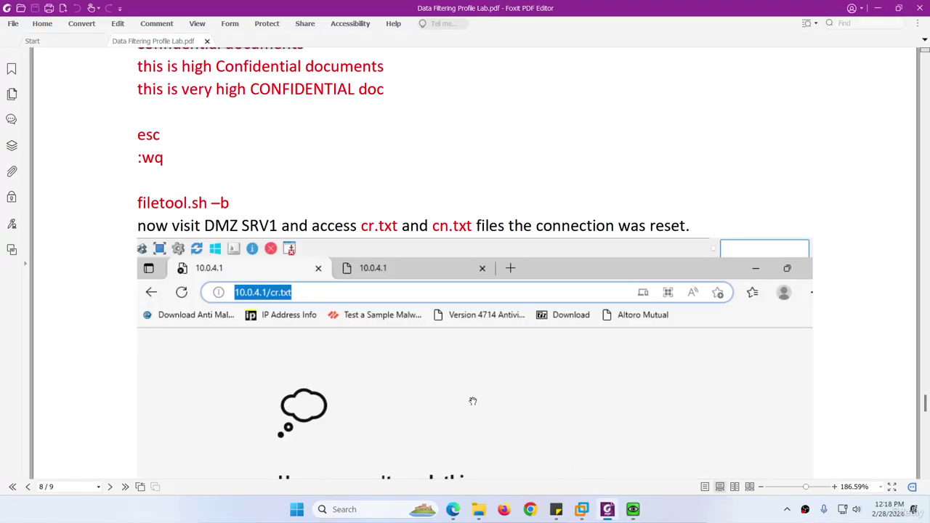
Step: Switch to the SRV1 console, gain root access with sudo su and list the contents of /usr/local/httpd/bin/ in the terminal
scroll(229, 180, "up", 3)
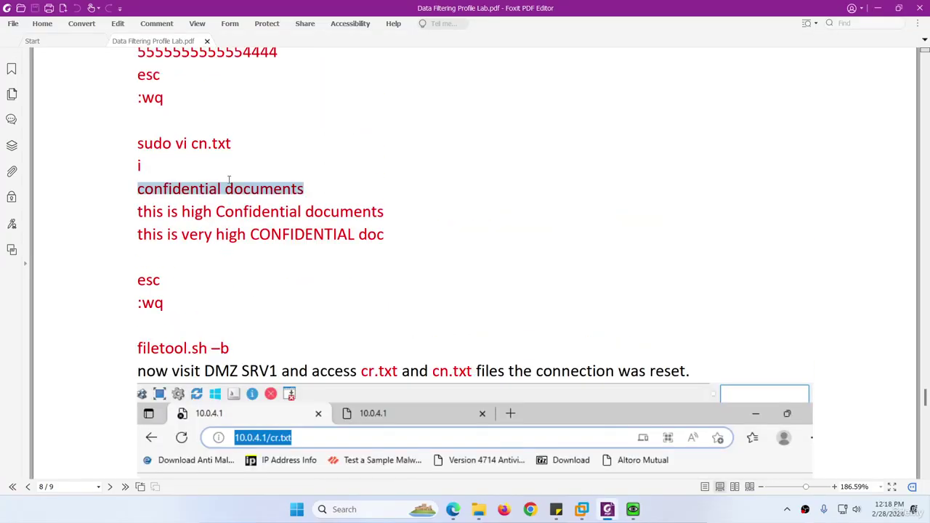
scroll(228, 181, "up", 5)
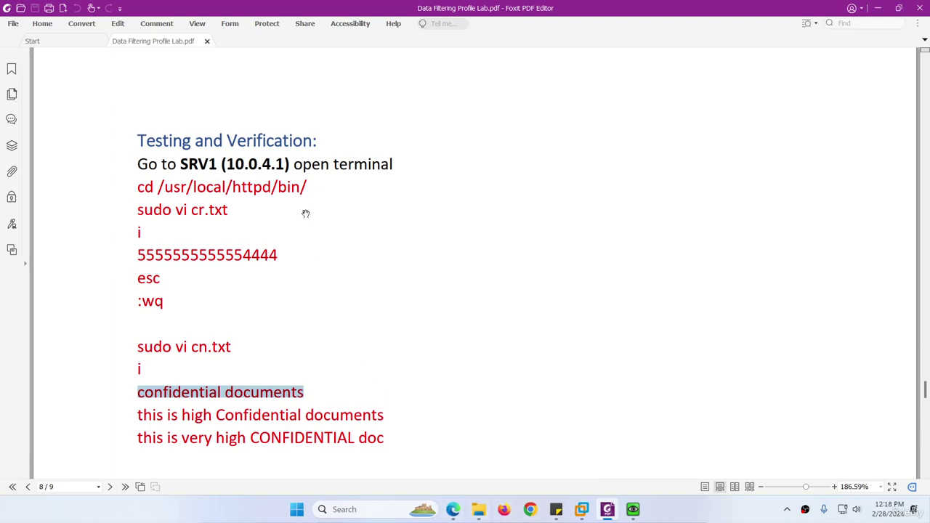
left_click(633, 509)
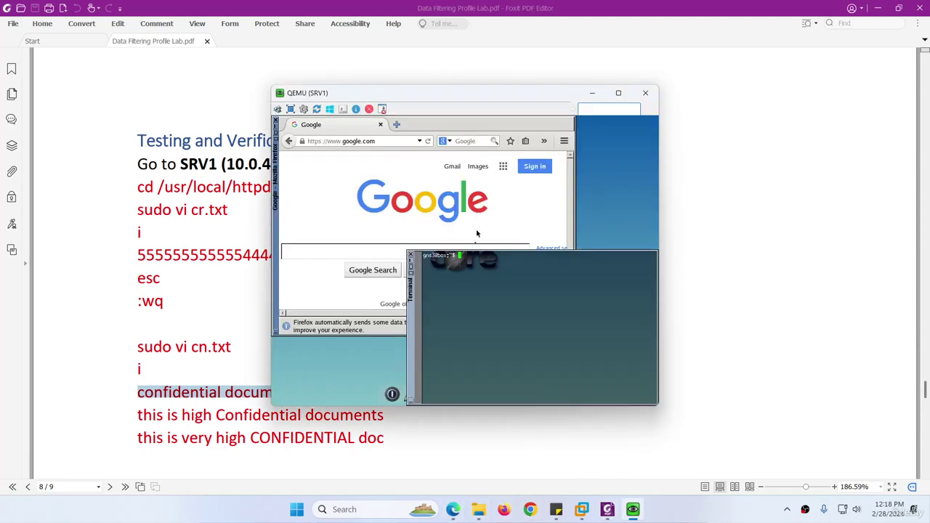
type("sudo su")
key("Return")
type("cd /usr/local/httpd/")
left_click_drag(445, 95, 546, 96)
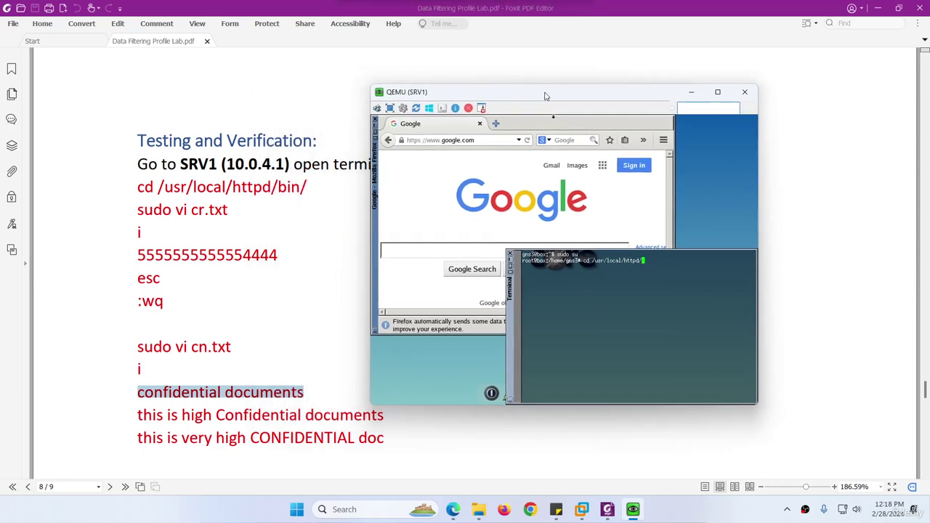
type("bin/")
key("Return")
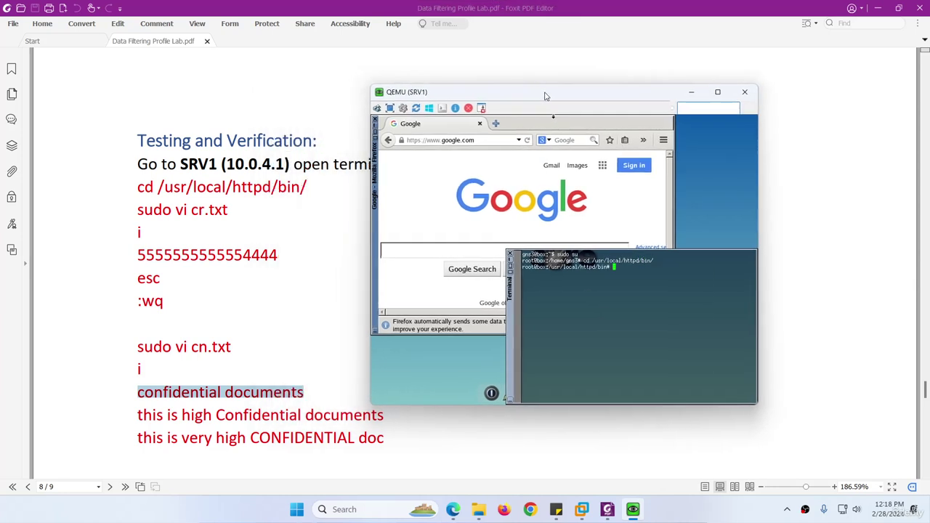
type("ls")
key("Return")
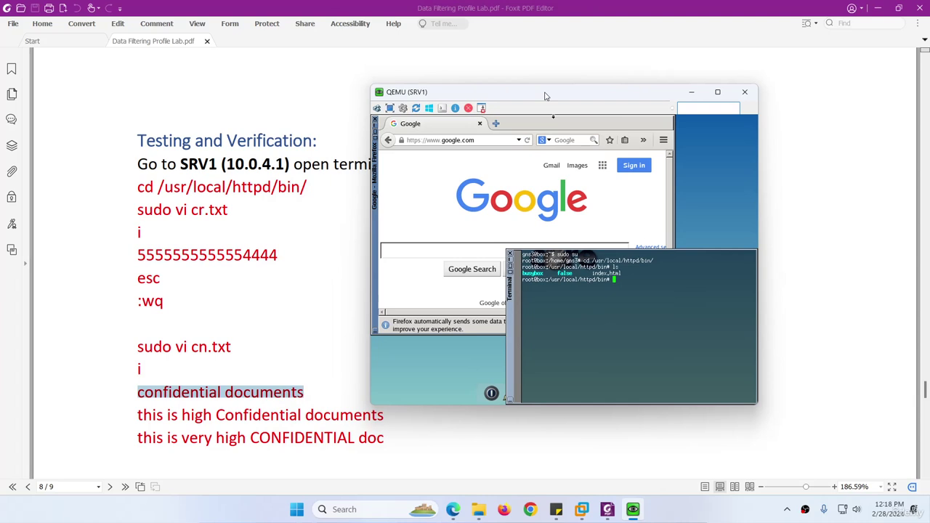
Step: Load the server's web page at 10.0.4.1 in SRV1's browser
left_click(476, 140)
left_click(476, 140)
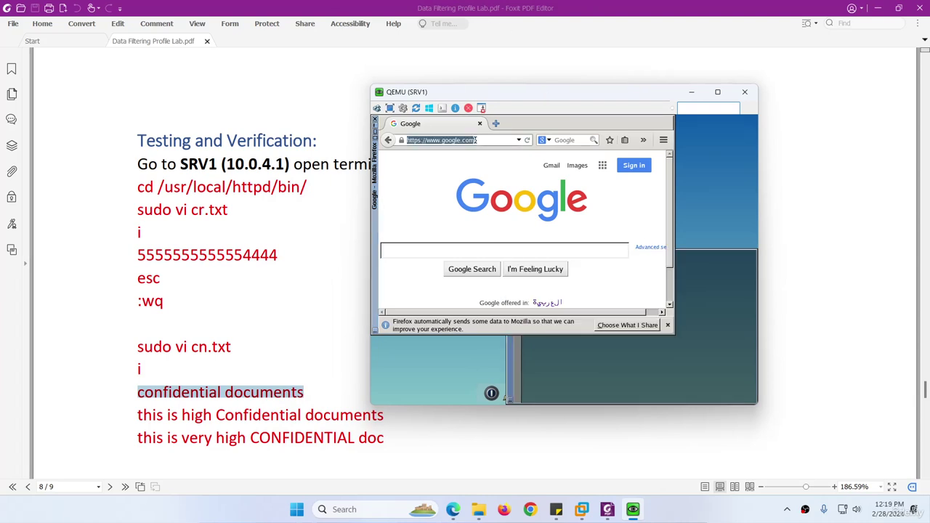
type("10.0.")
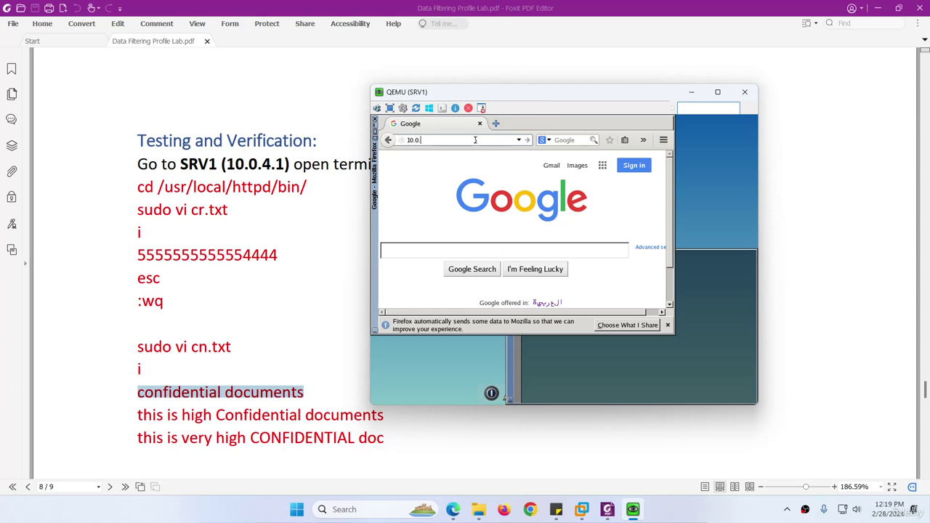
type("4.1")
key("Return")
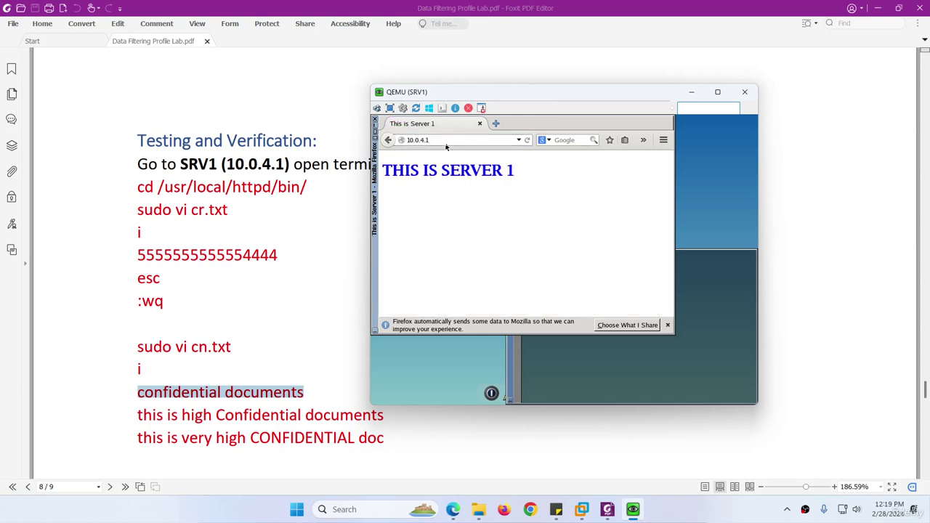
Step: Create cr.txt in vi with the lab guide's test card number as its content, save it and list the directory
left_click(716, 311)
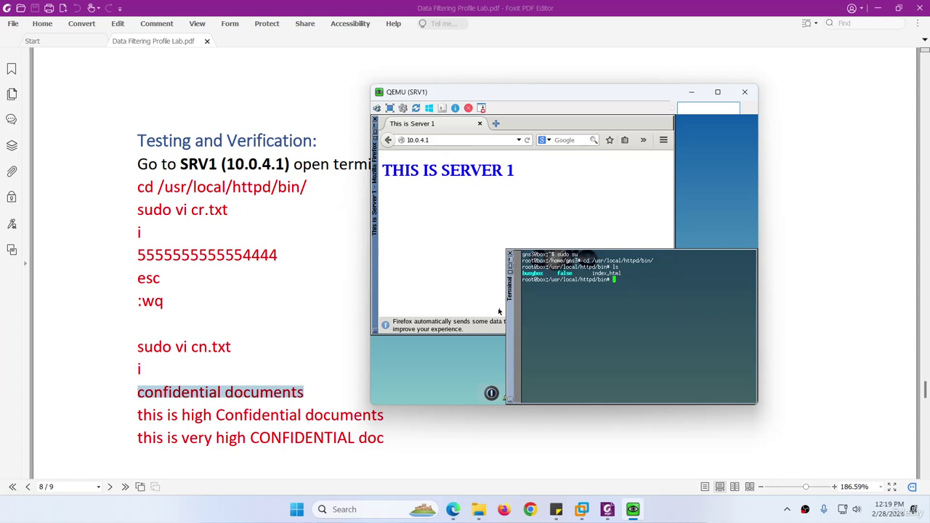
type("sudo")
key("BackSpace")
key("BackSpace")
key("BackSpace")
key("BackSpace")
key("BackSpace")
key("BackSpace")
type("vi cr.txt")
key("Return")
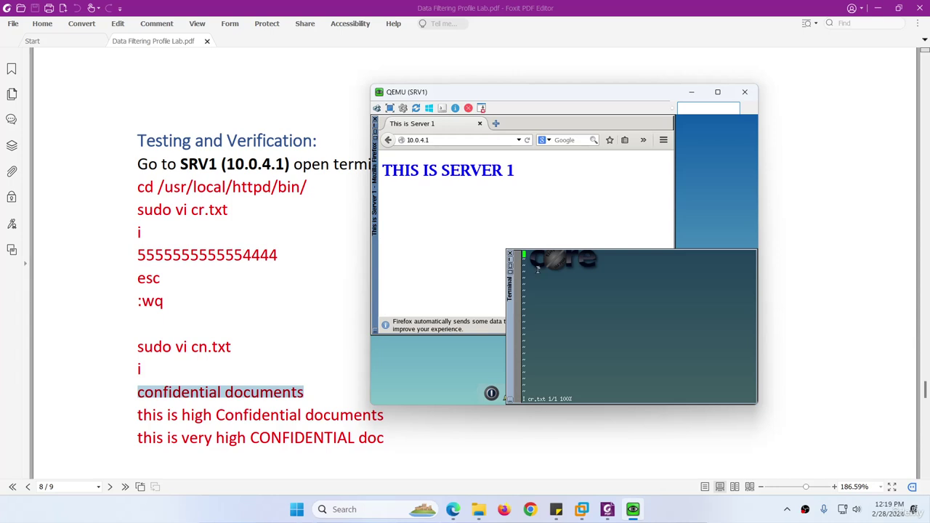
type("5555555555554444")
key("Escape")
type(":wq")
key("Return")
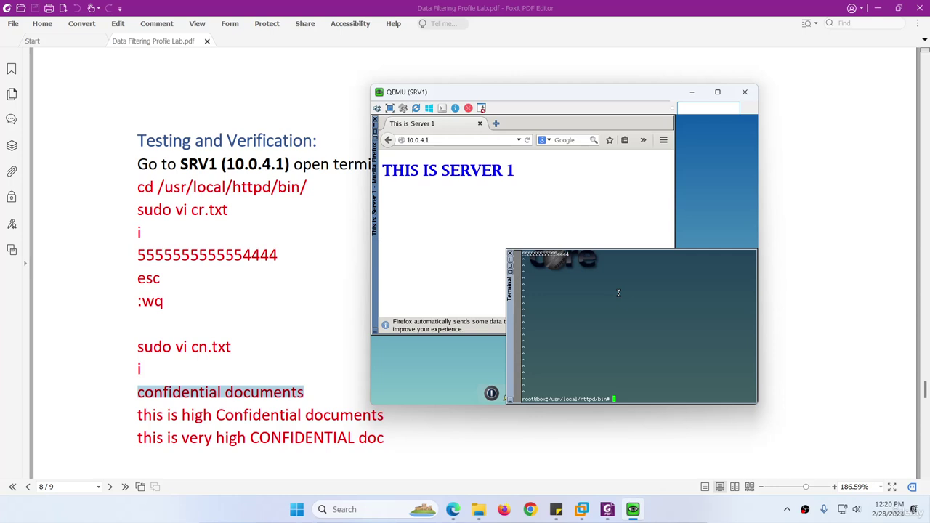
type("ls")
key("Return")
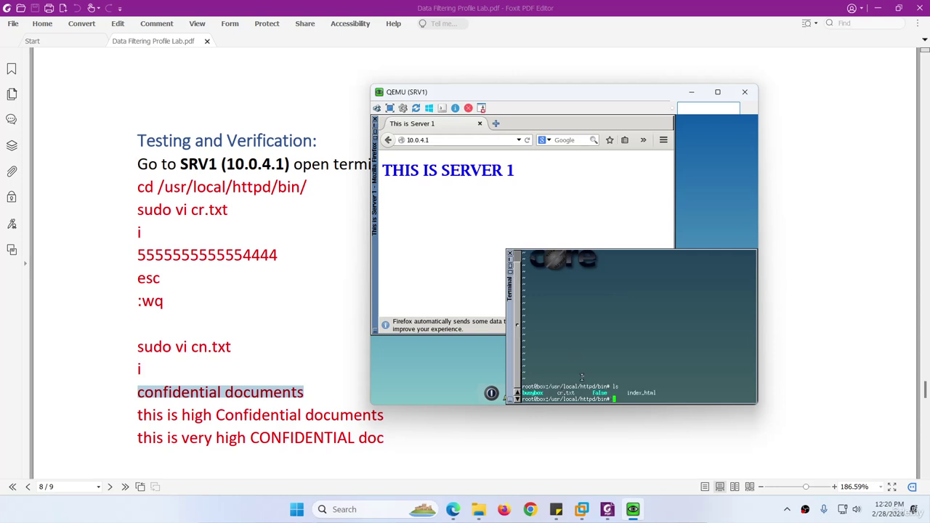
Step: Create cn.txt in vi and enter the lines "confidential documents" and "this is high Confidential documents"
scroll(216, 249, "down", 5)
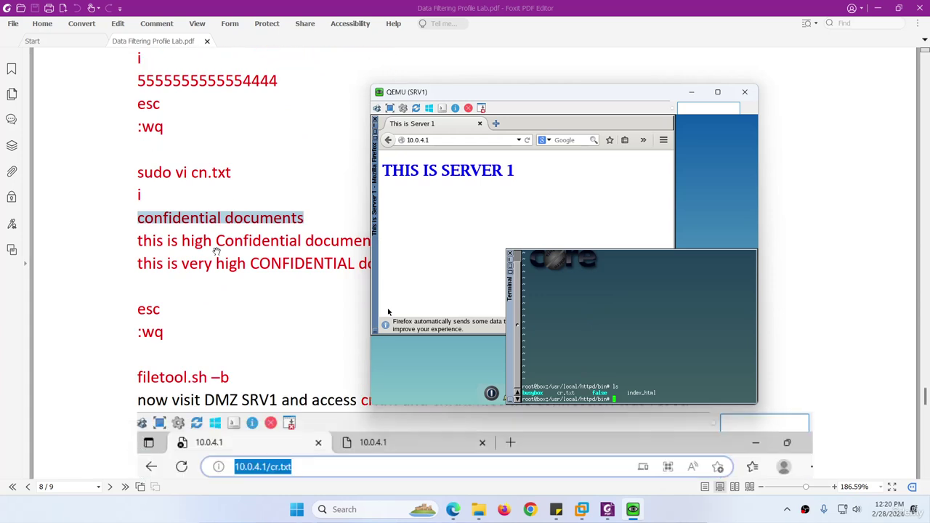
left_click_drag(485, 90, 481, 66)
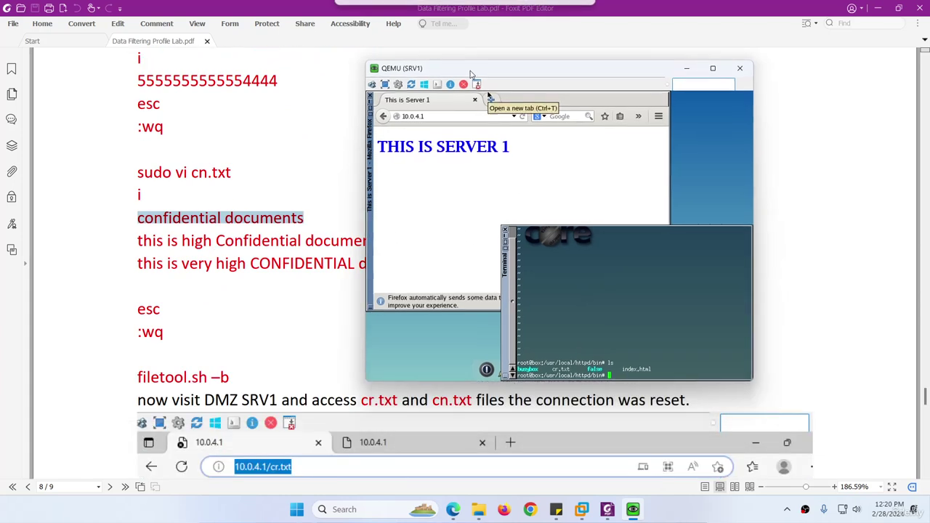
key("ctrl+l")
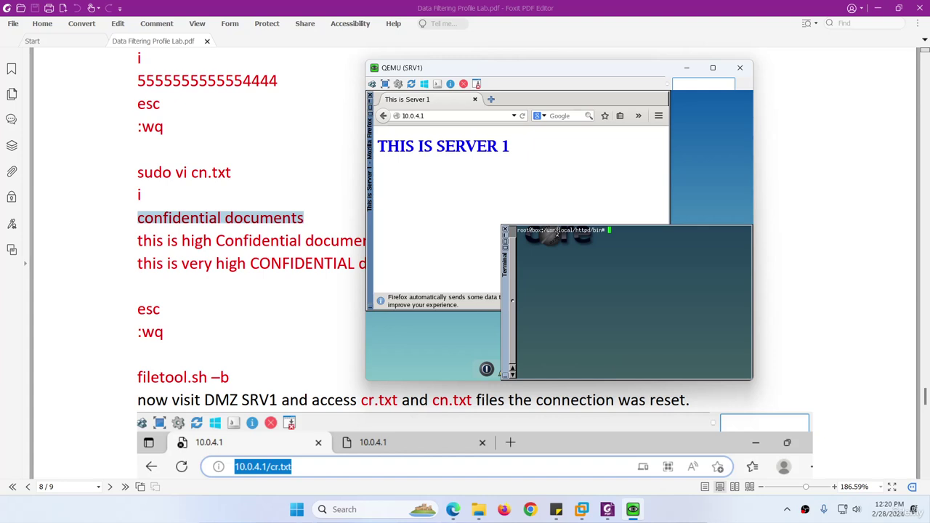
type("vi cn.txt")
key("Return")
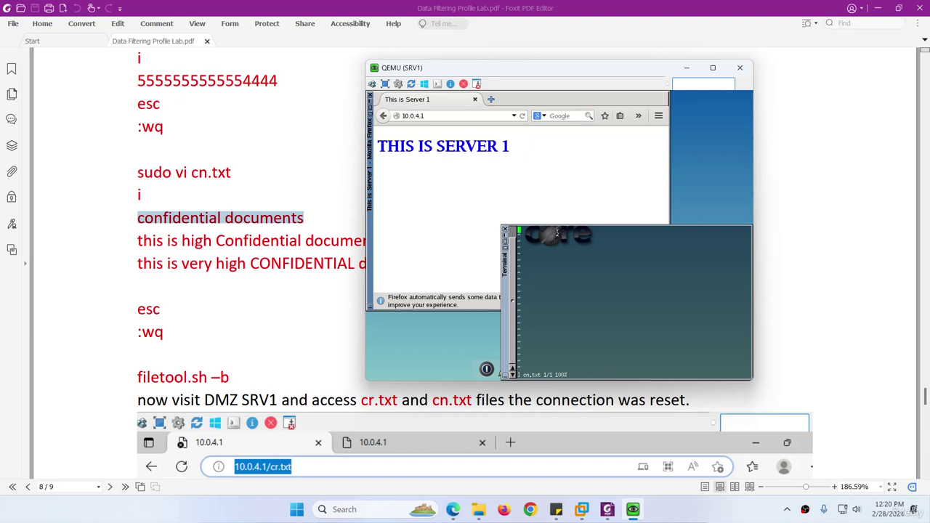
type("confidential documents")
key("Return")
type("this i")
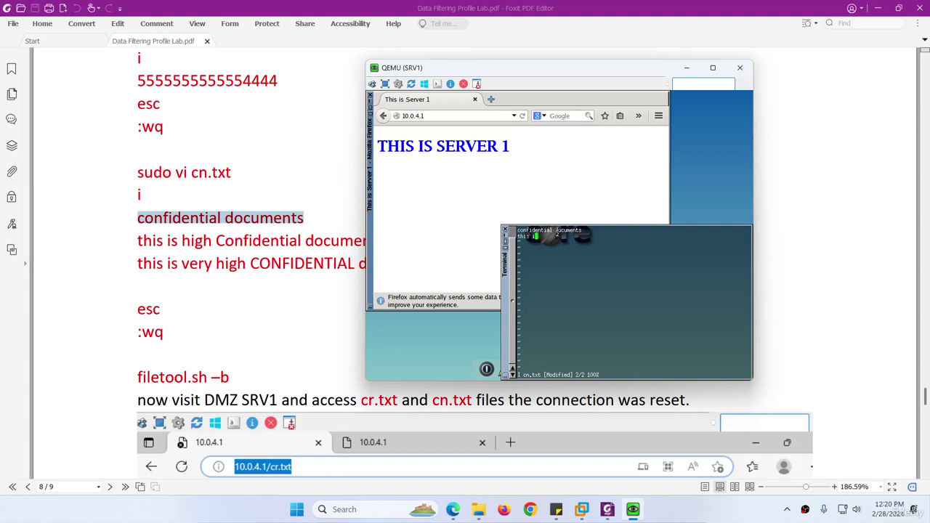
type("s high Confidential documents")
key("Return")
Step: Add the third line "this is very high CONFIDENTIAL DOCUMENT" to cn.txt, save the file and quit vi
type("this is very high")
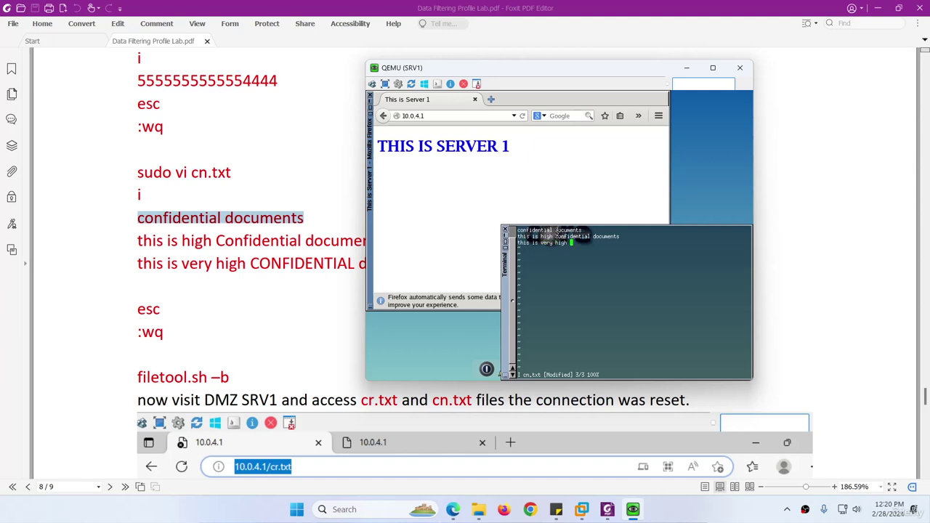
key("Caps_Lock")
type("CONFIDENTIAL DOCUMENT")
key("Escape")
type(":")
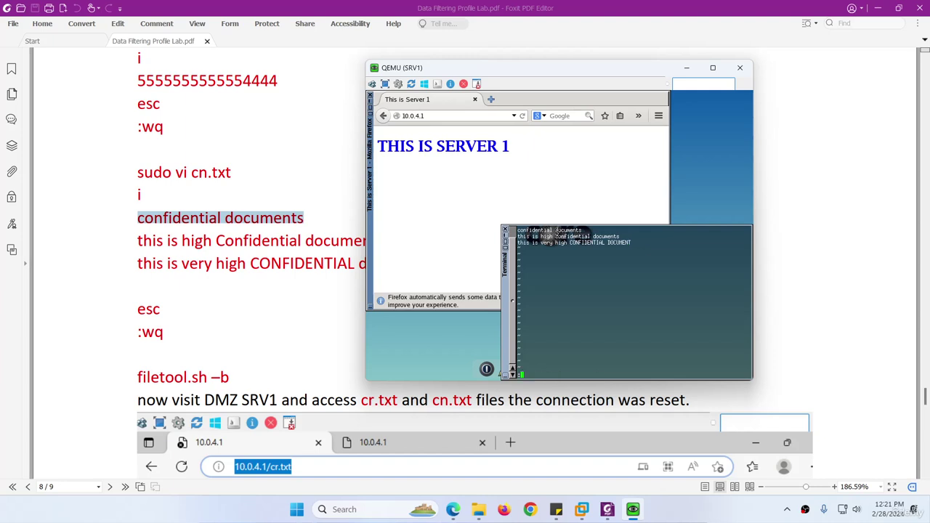
type("WQ")
key("Return")
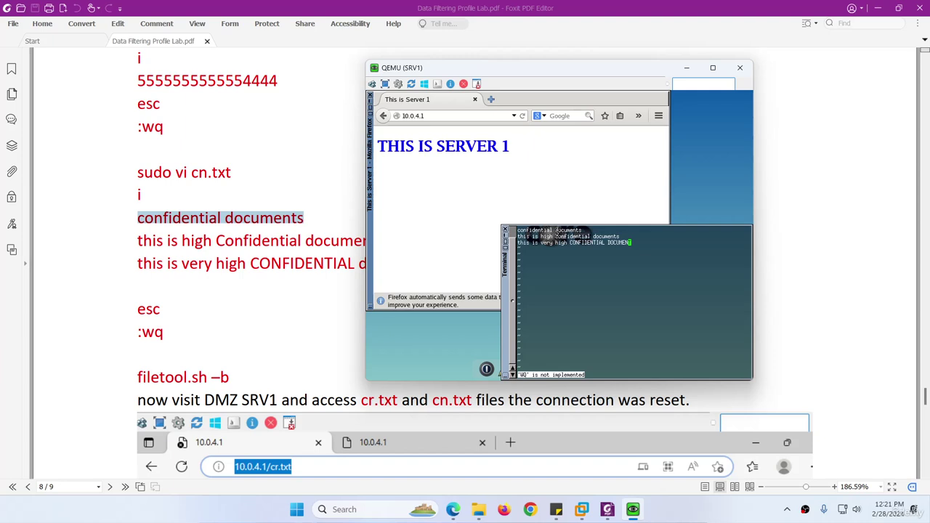
key("Caps_Lock")
type(":")
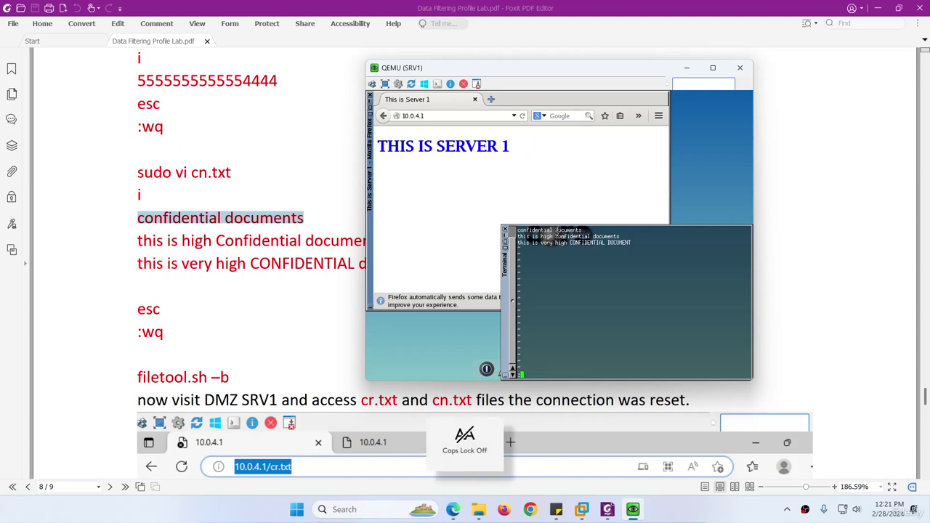
type("wq")
key("Return")
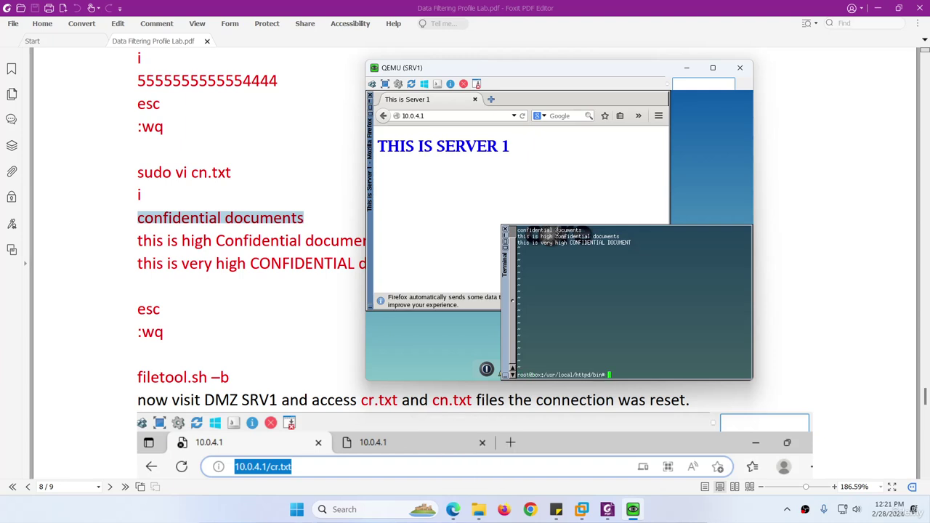
Step: List the directory and display the contents of cn.txt and cr.txt with cat
type("ls")
key("Return")
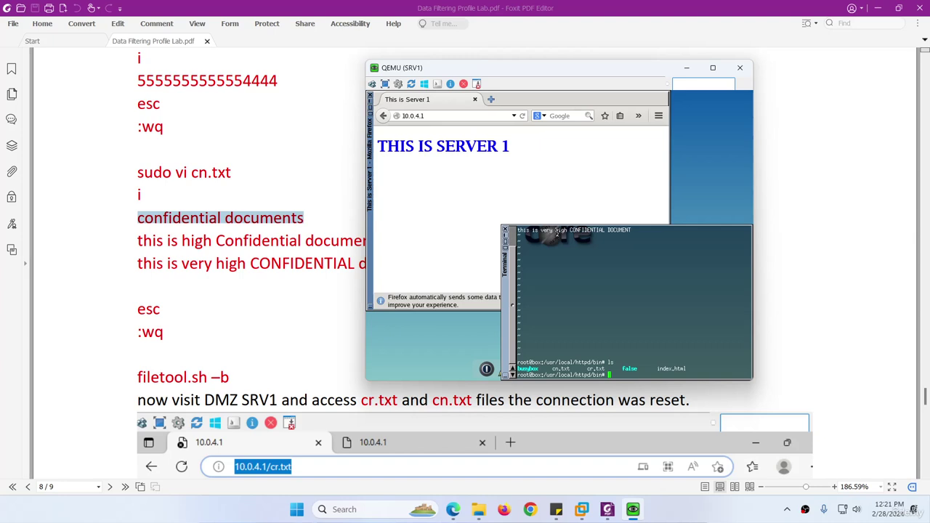
type("cat cn.txt")
key("Return")
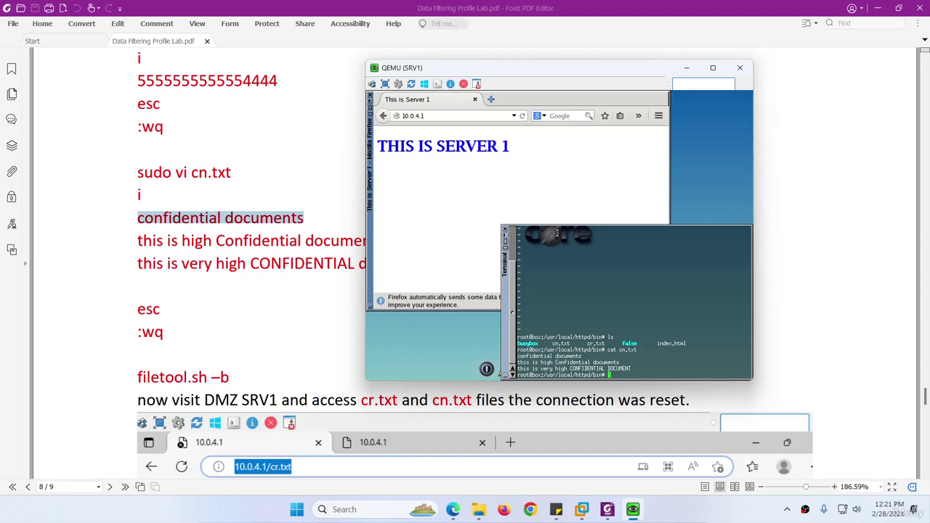
type("cat cr.txt")
key("Return")
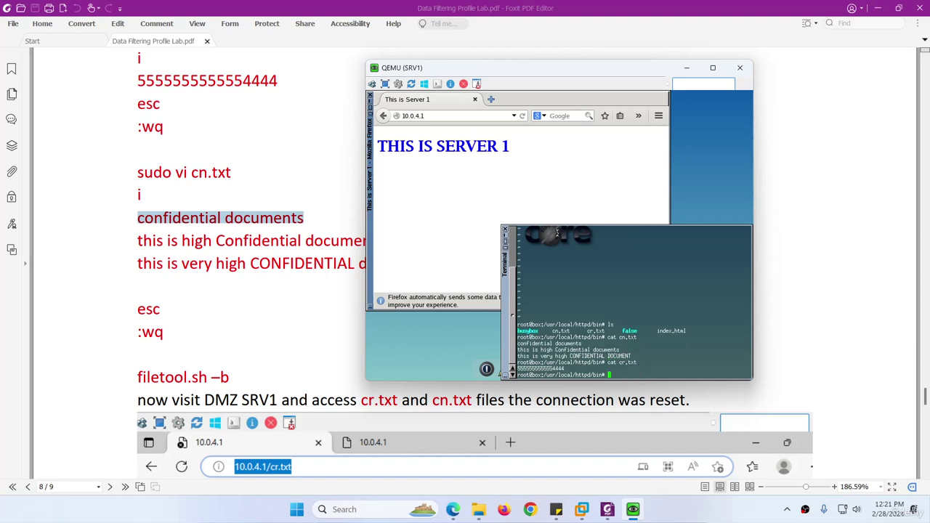
Step: Clear the terminal and back up SRV1's files with filetool.sh -b
scroll(333, 285, "down", 2)
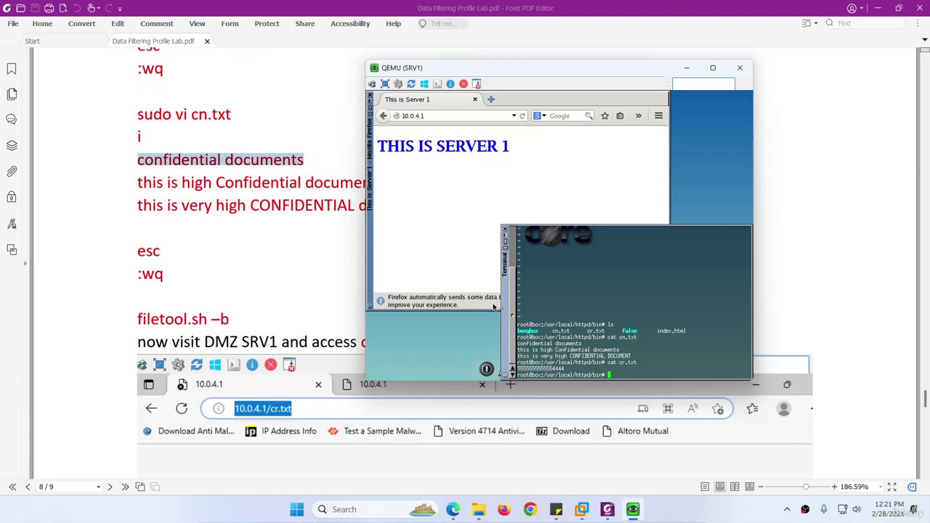
key("ctrl+l")
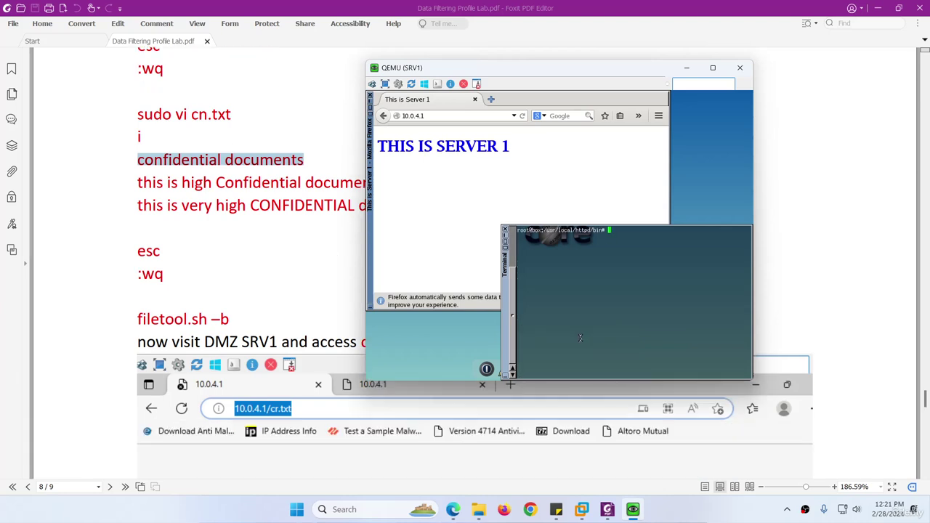
key("Return")
type("find")
key("BackSpace")
key("BackSpace")
key("BackSpace")
type("letool.sh -b")
key("Return")
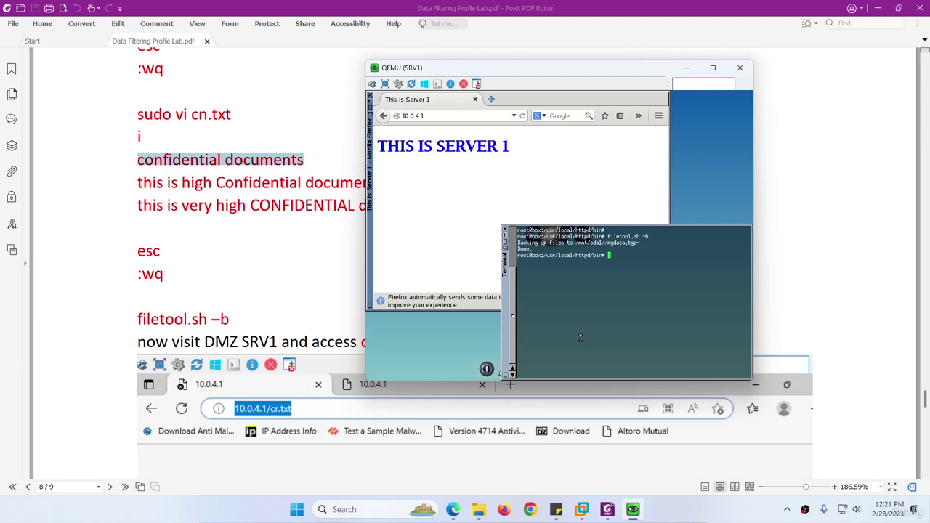
Step: Open 10.0.4.1/cn.txt in SRV1's browser to check that the file is served
left_click(434, 115)
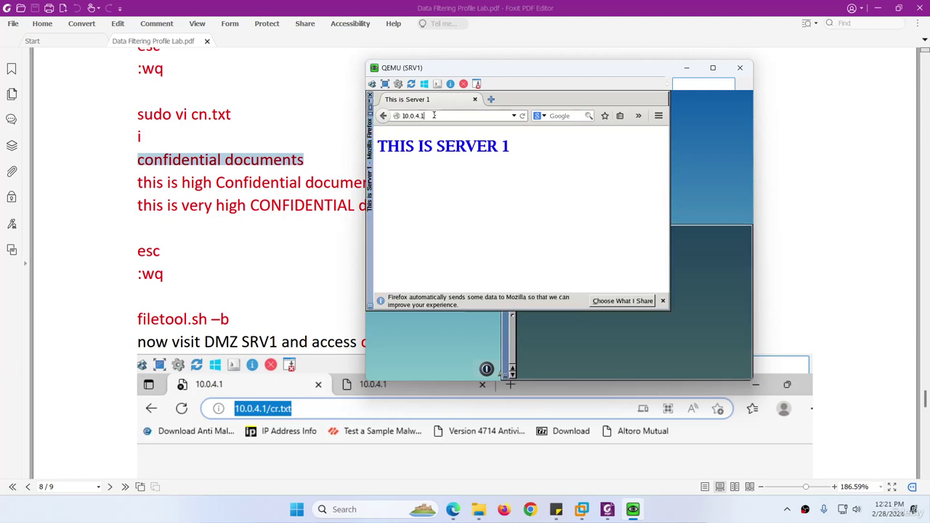
type("/")
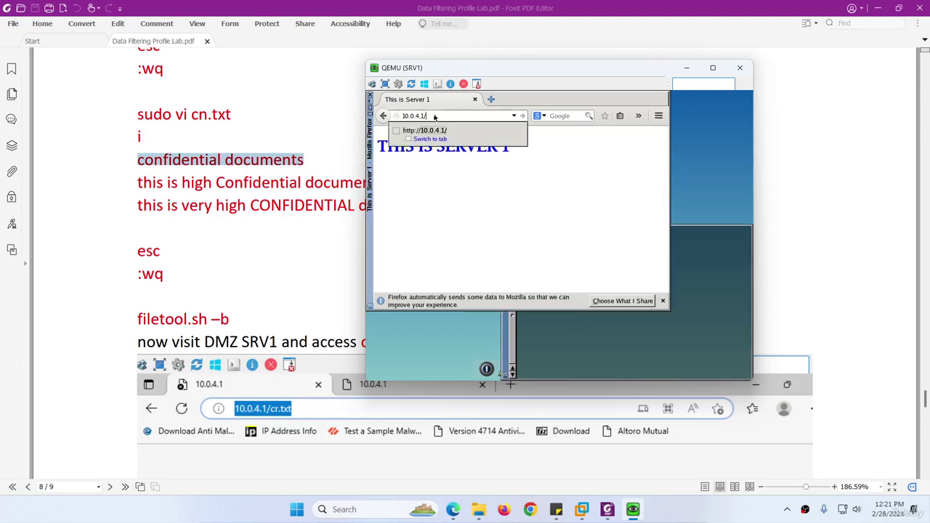
type("cr")
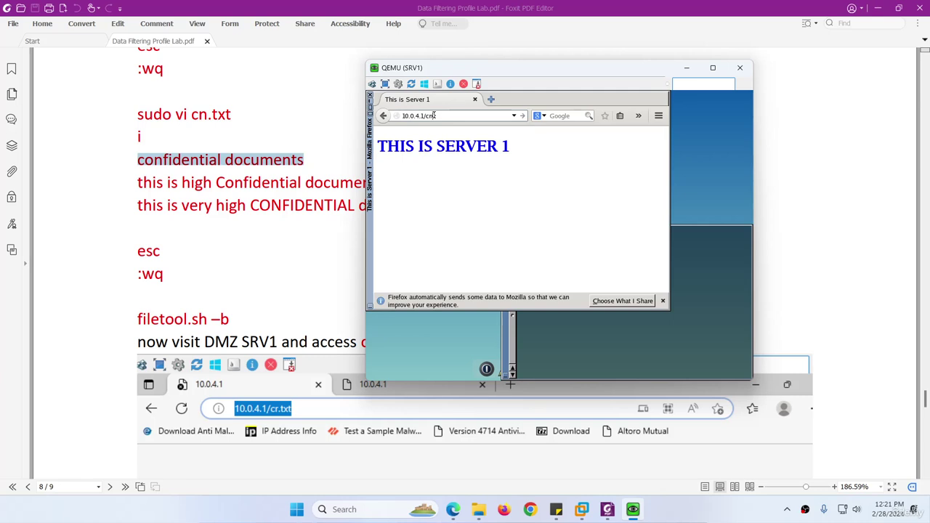
type(".txt")
key("Return")
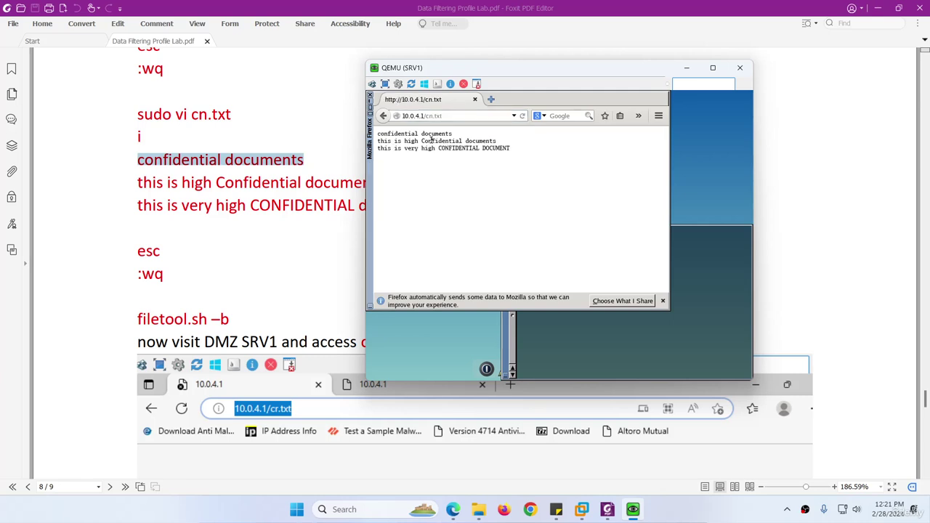
Step: Open 10.0.4.1/cr.txt in SRV1's browser to check that the file is served, and close the SRV1 console
scroll(253, 153, "up", 5)
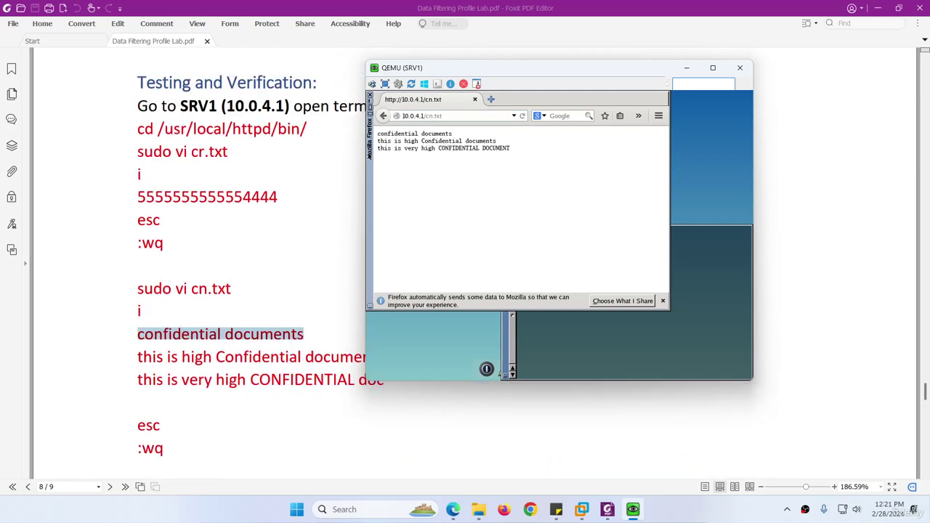
left_click(449, 115)
key("BackSpace")
key("BackSpace")
key("BackSpace")
key("BackSpace")
key("BackSpace")
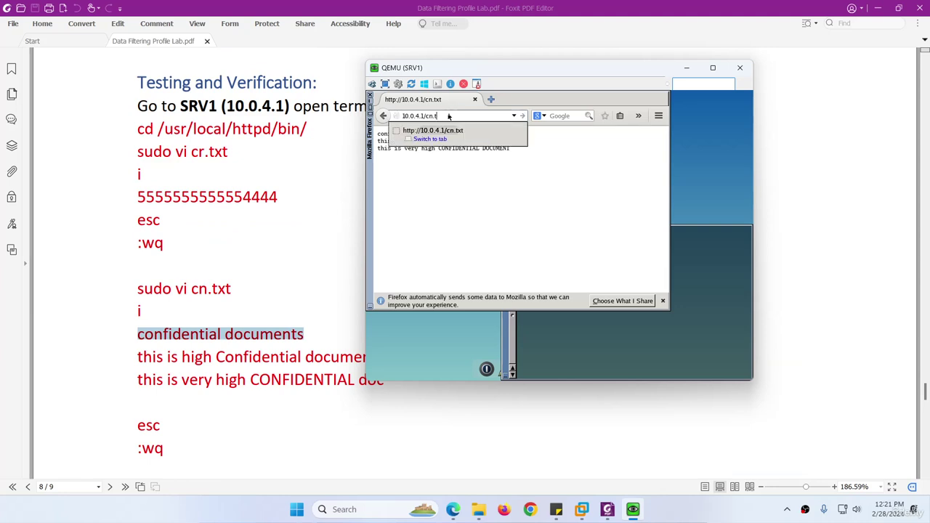
type("r.txt")
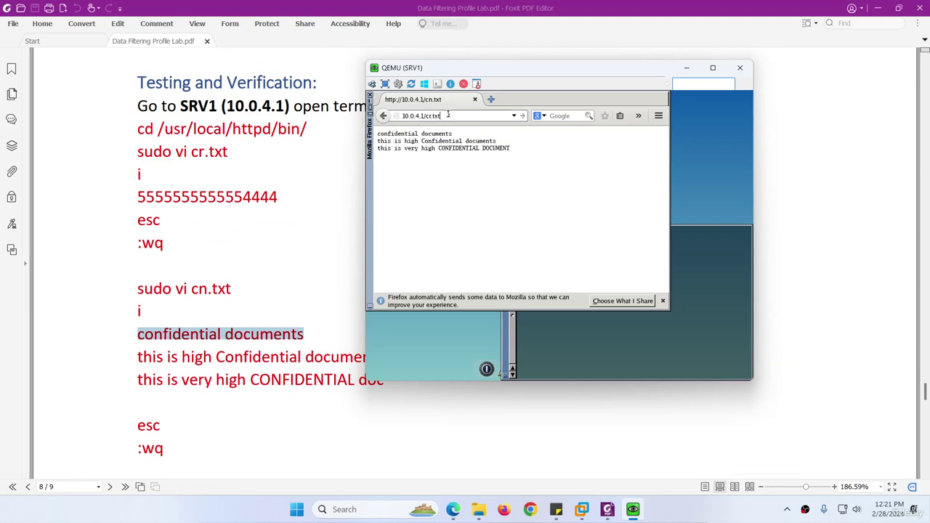
key("Return")
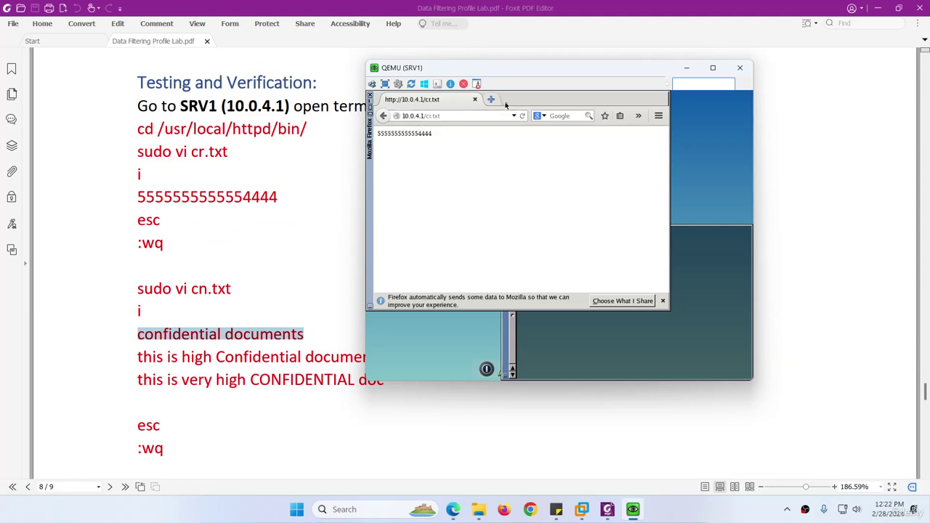
left_click(740, 68)
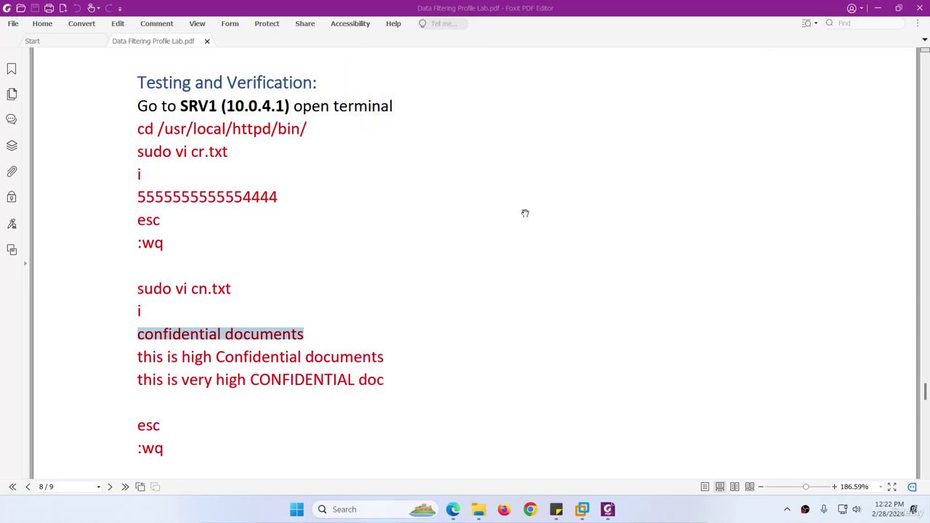
Step: Switch to the HQ-FW page in Edge, dismiss the commit status and open the Data Filtering logs
scroll(441, 269, "down", 5)
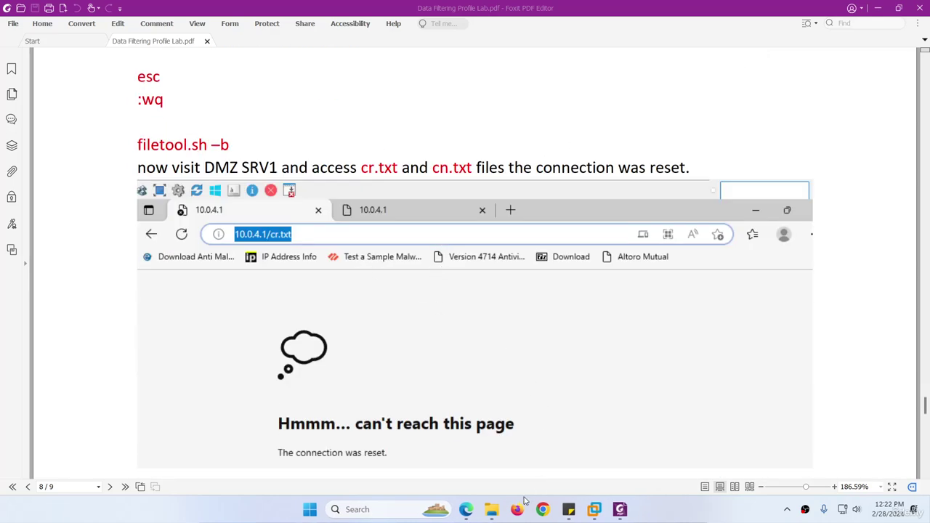
left_click(466, 510)
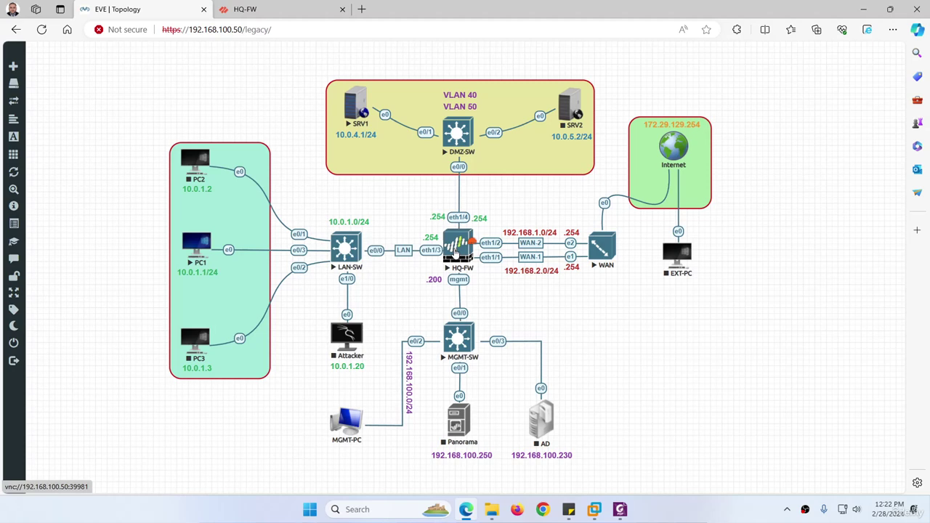
left_click(273, 10)
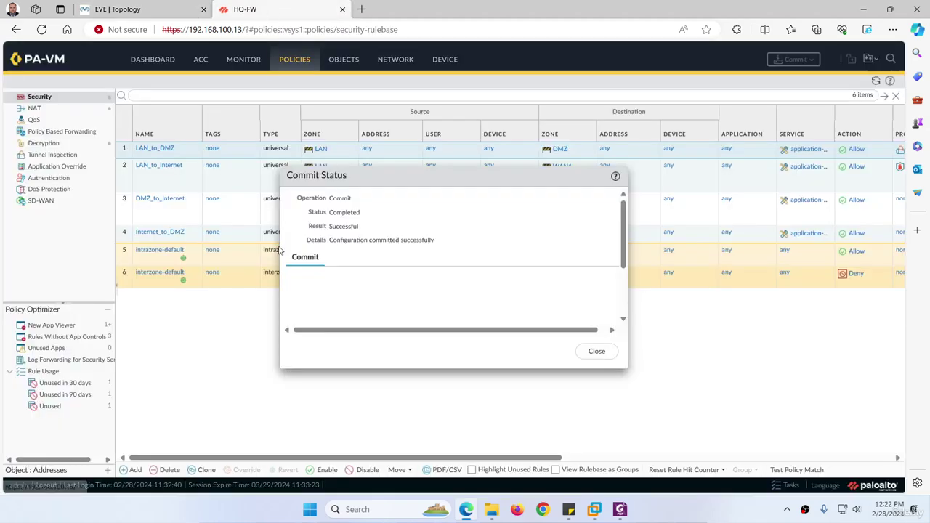
left_click(596, 352)
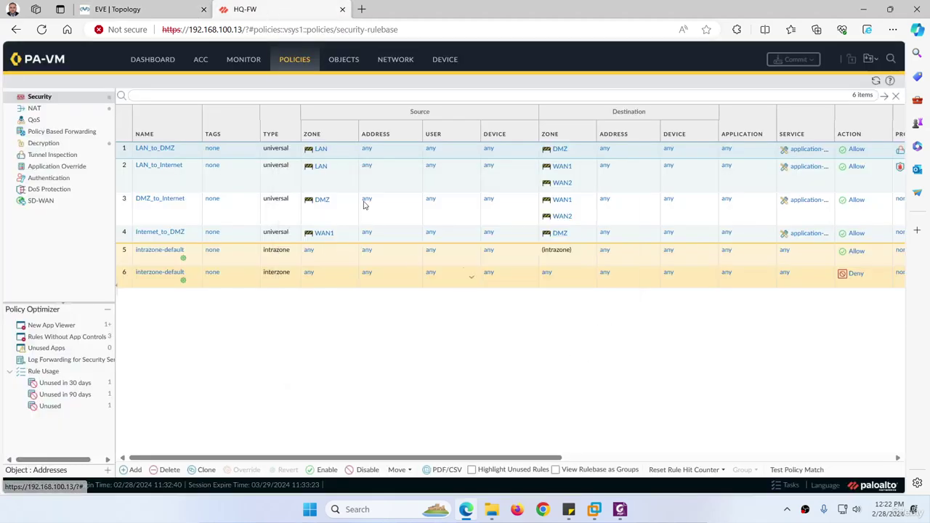
left_click(344, 60)
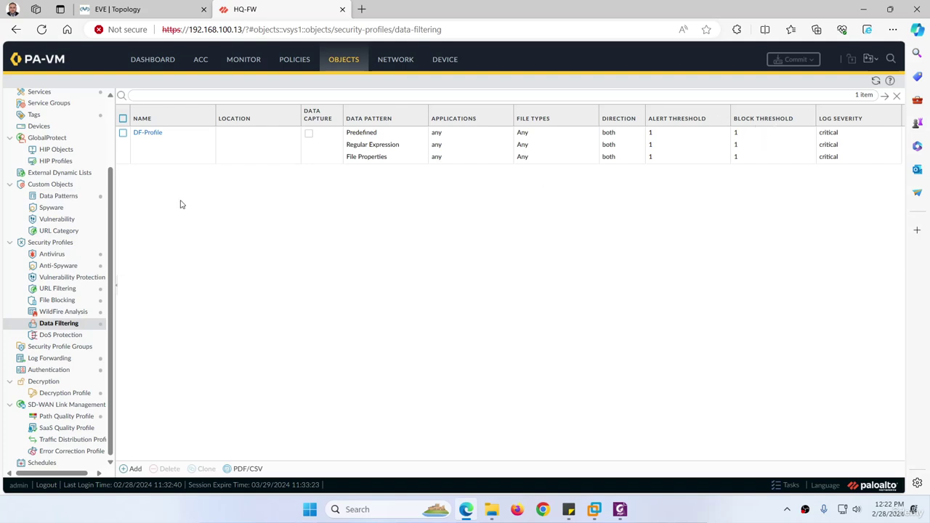
left_click(245, 61)
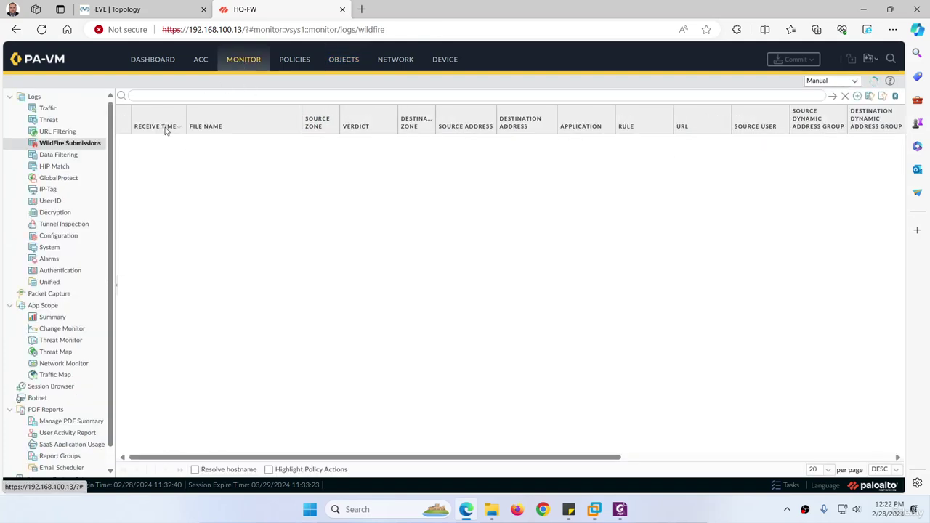
left_click(61, 155)
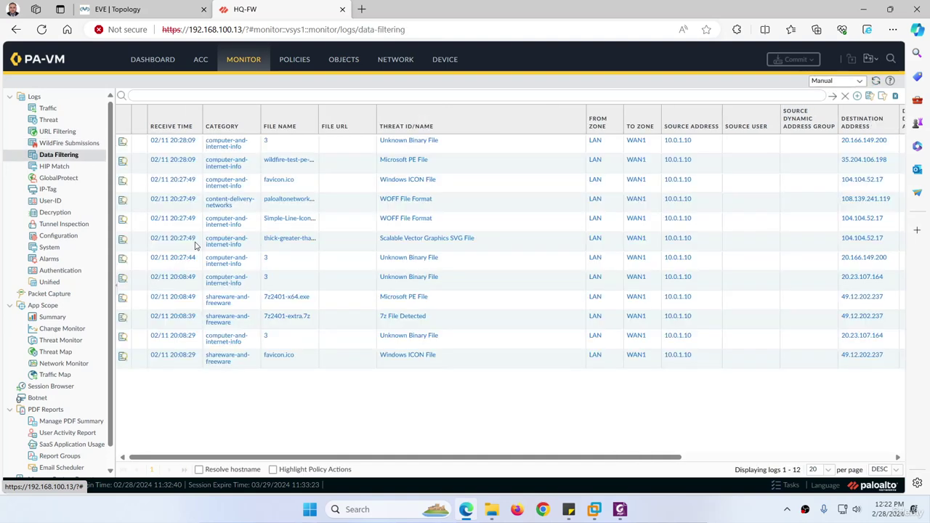
Step: Open PC1's console from the EVE topology and sign in to the Administrator account with its password
left_click(146, 14)
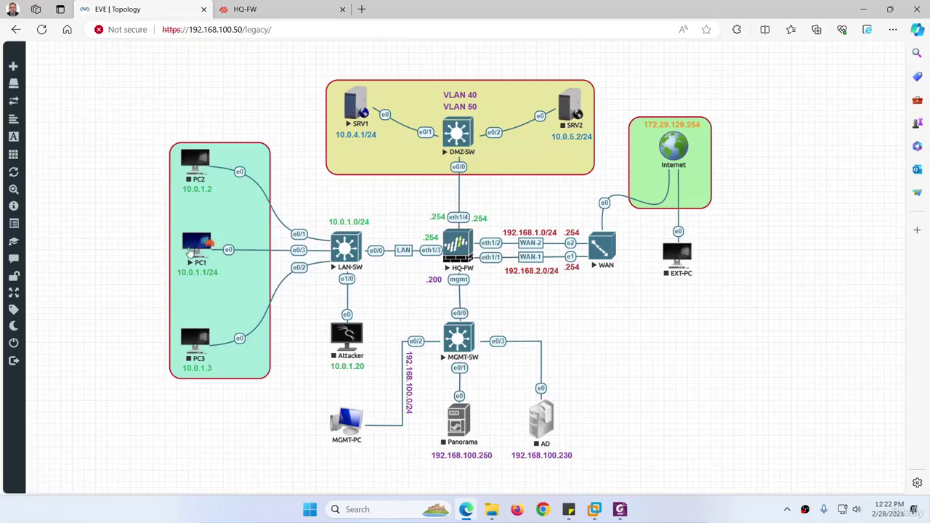
left_click(190, 251)
left_click(527, 115)
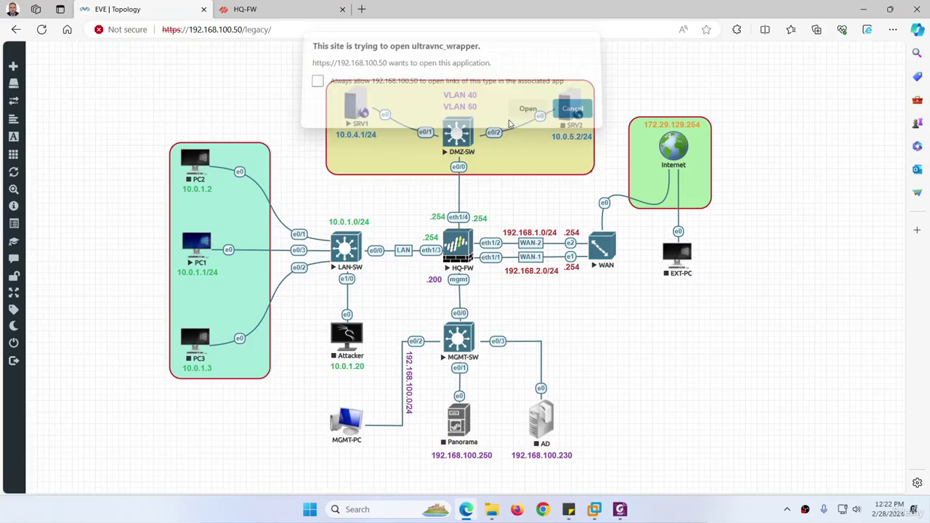
left_click(376, 217)
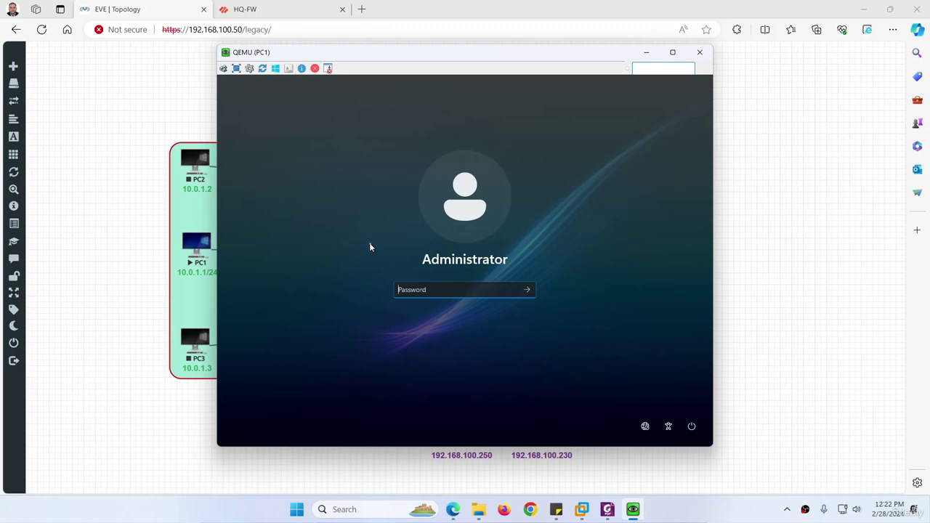
type("••••••")
key("Return")
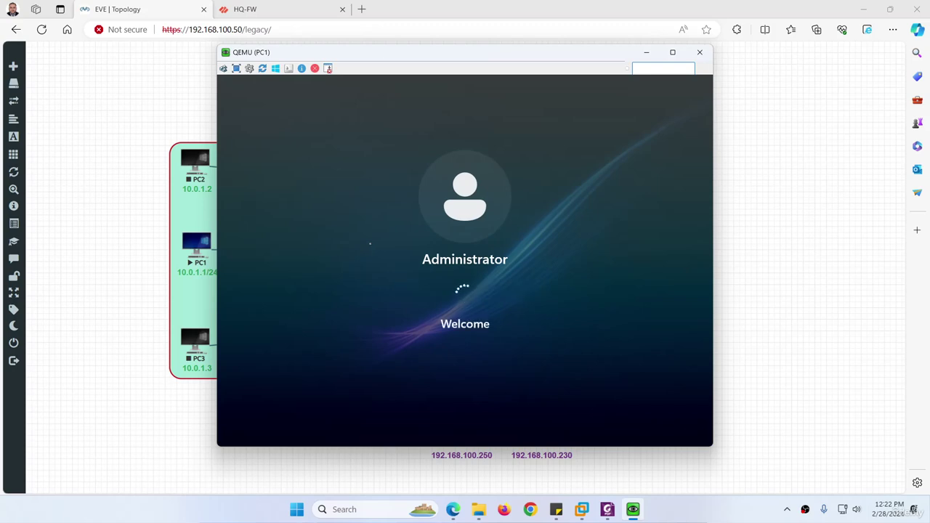
left_click_drag(351, 57, 284, 160)
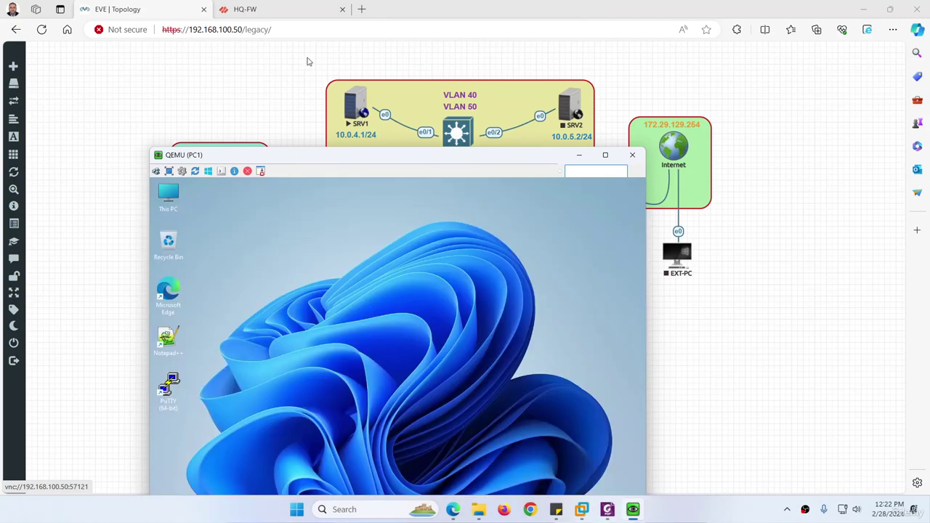
left_click_drag(308, 158, 317, 83)
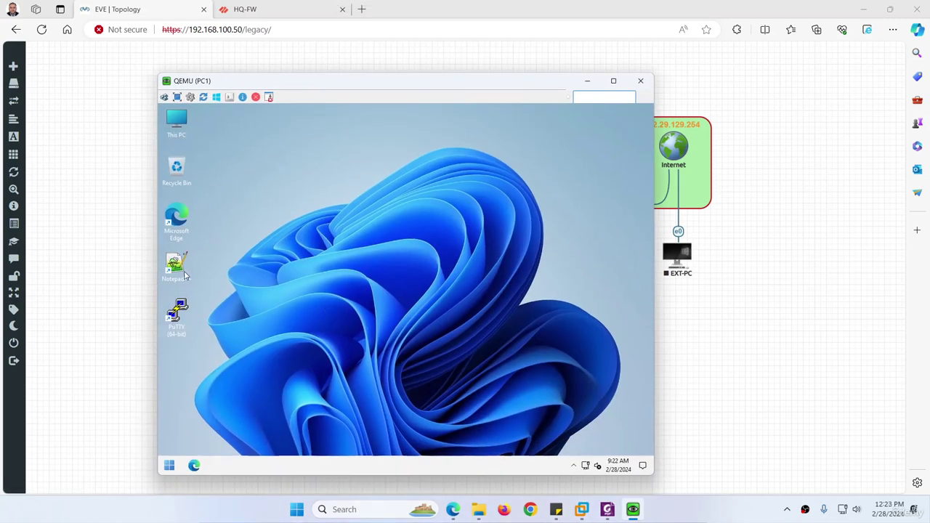
Step: Launch Microsoft Edge on PC1 and open 10.0.4.1 to check access to the server's home page
left_click(181, 218)
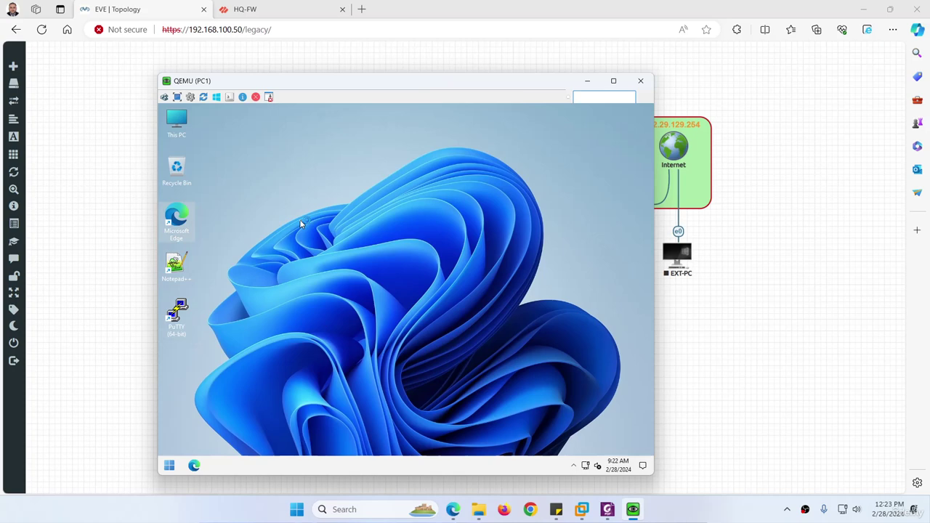
left_click_drag(349, 83, 320, 163)
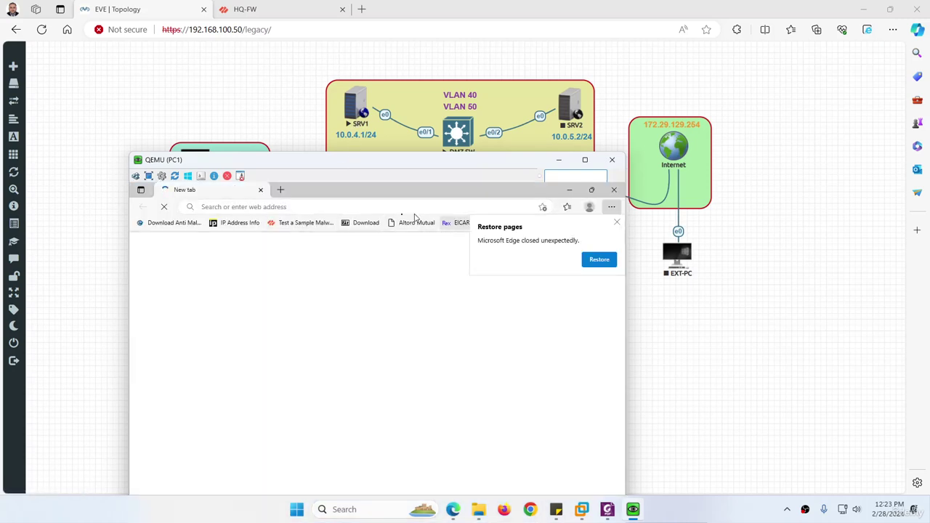
left_click(279, 207)
type("10.0.4.1/doc")
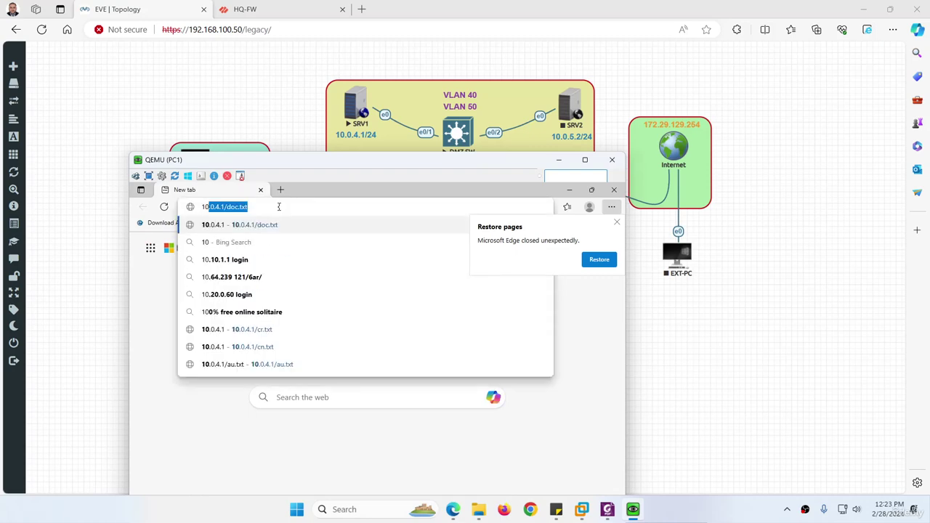
key("BackSpace")
key("BackSpace")
key("BackSpace")
key("BackSpace")
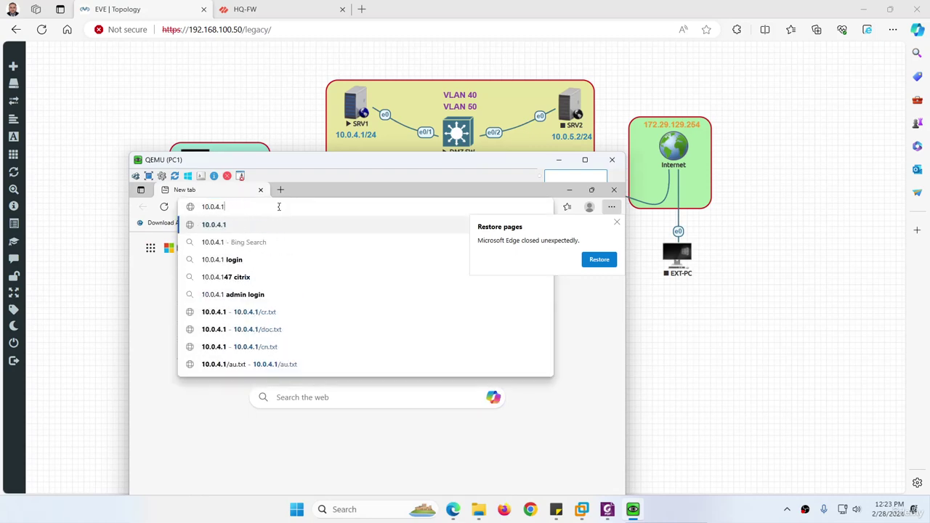
key("Return")
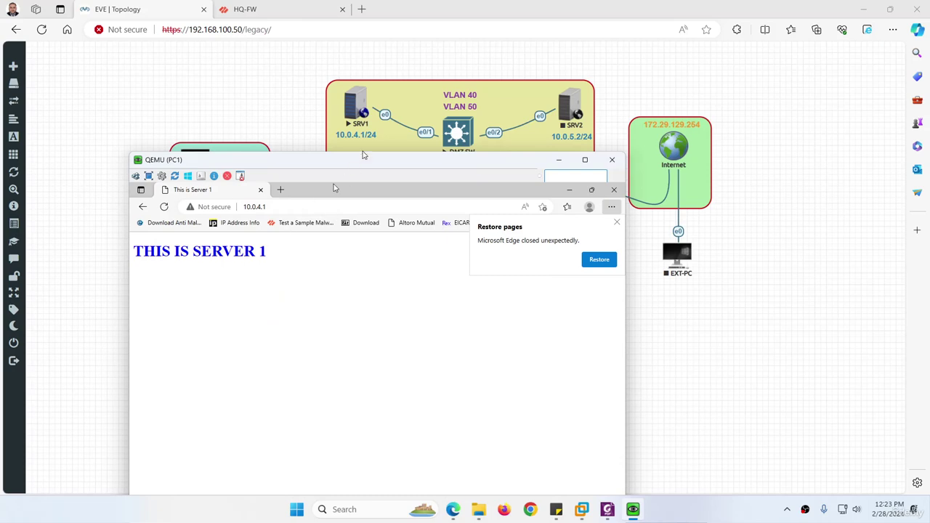
Step: Request 10.0.4.1/cn.txt from PC1's browser to test the data filtering
left_click_drag(330, 160, 394, 114)
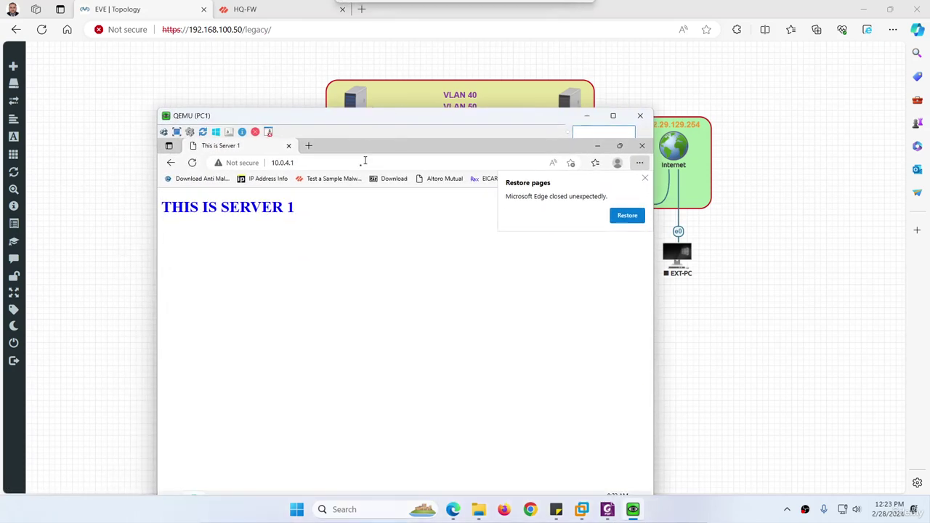
left_click(320, 166)
left_click(320, 166)
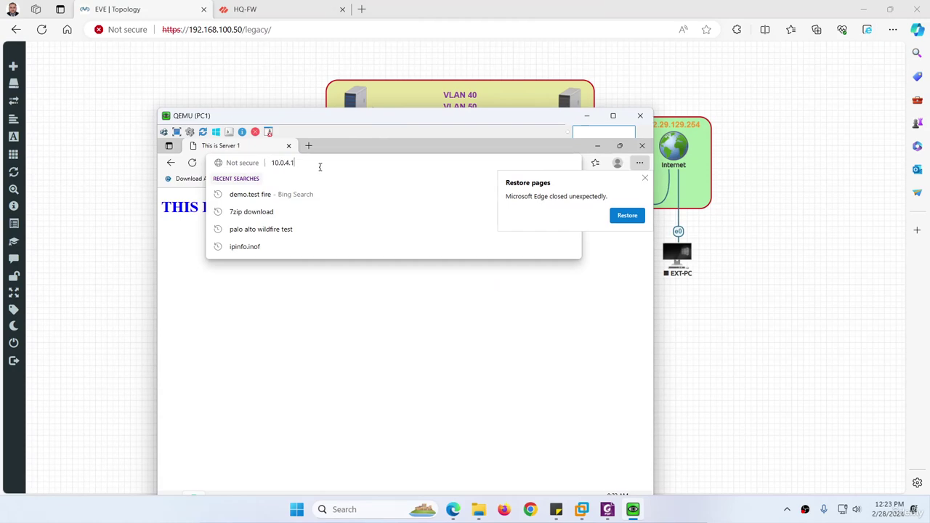
type("/cn.txt")
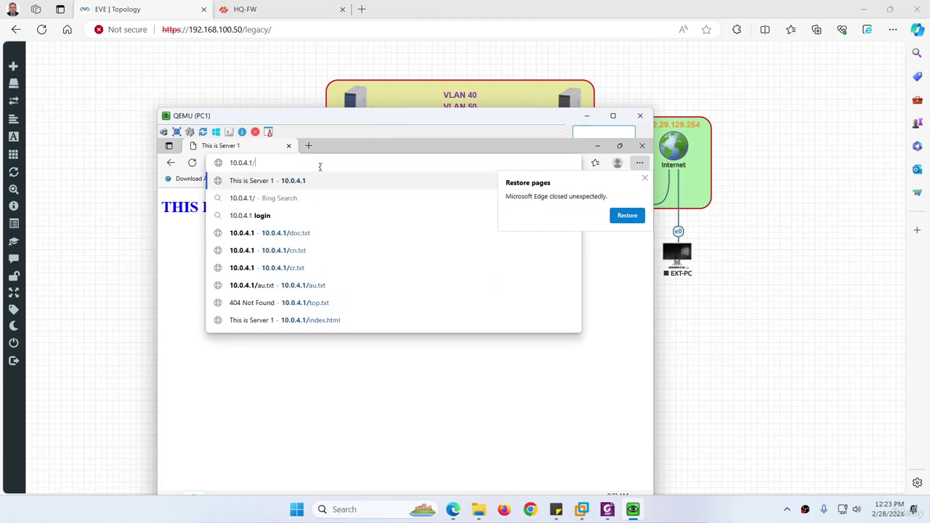
left_click(281, 252)
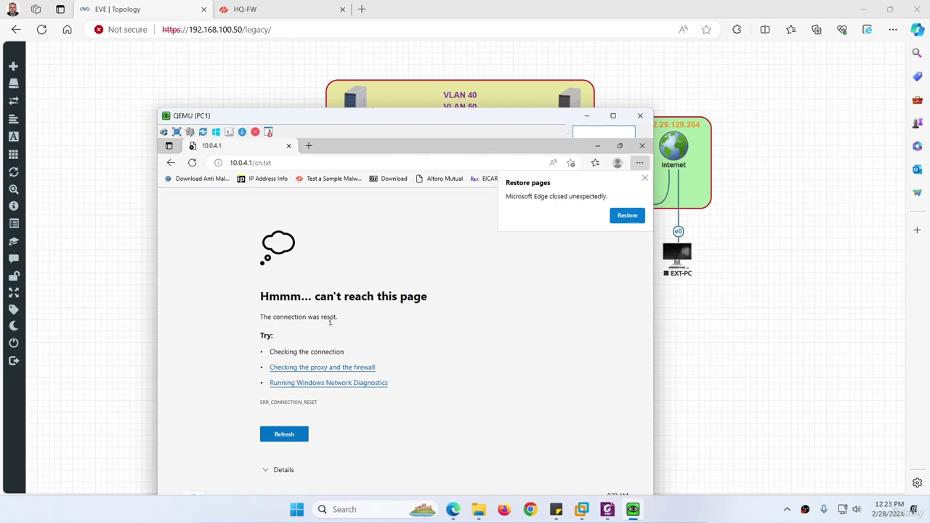
Step: Refresh HQ-FW's Data Filtering logs and examine the application and action of the cn.txt entry
left_click(227, 10)
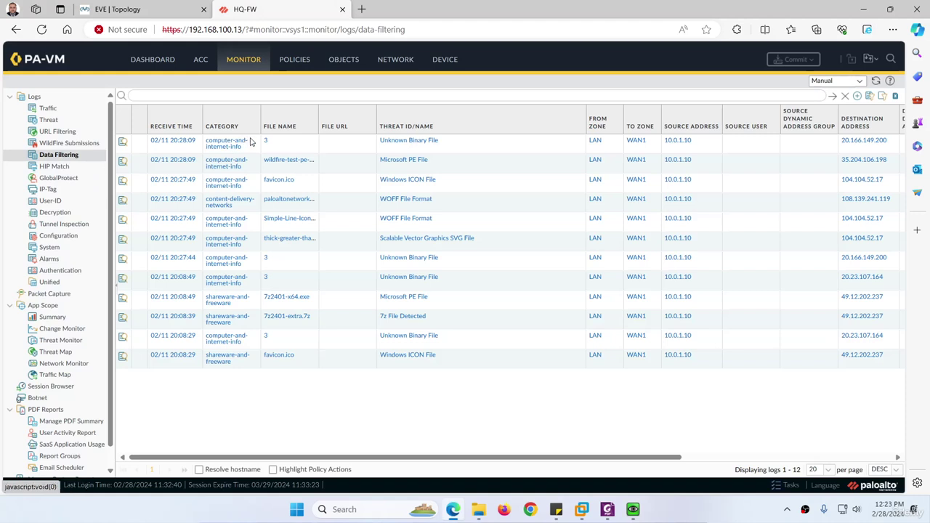
left_click(833, 98)
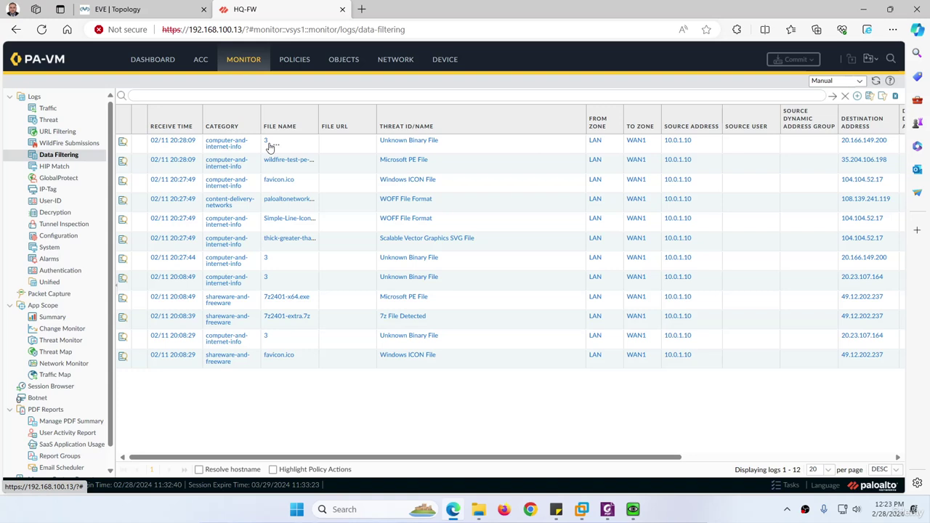
left_click(877, 81)
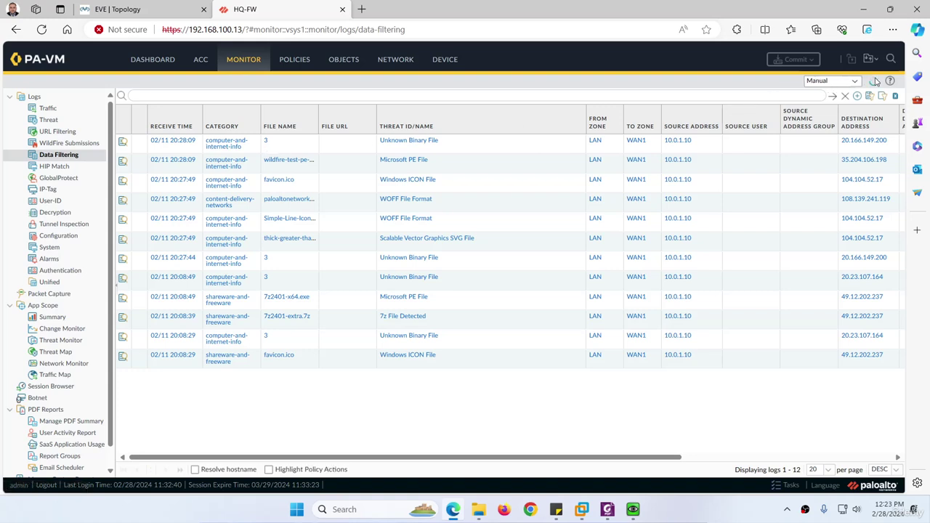
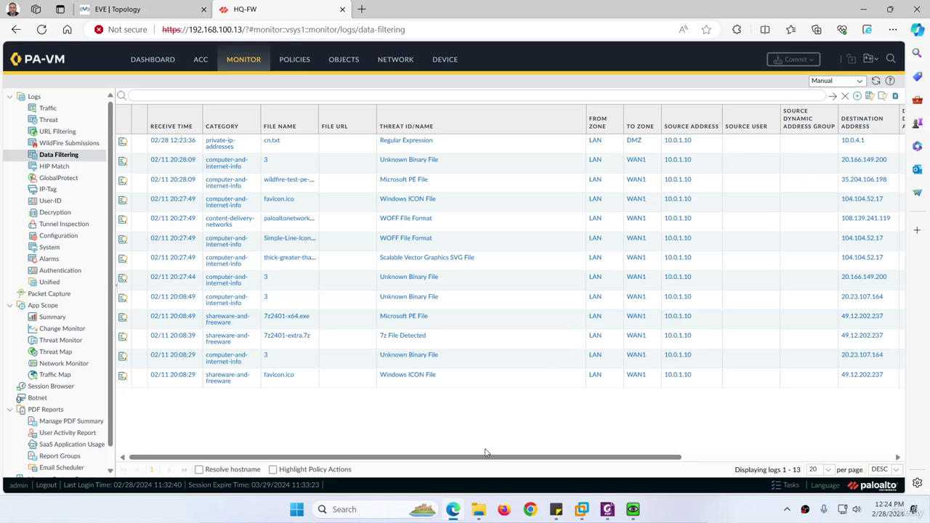
left_click_drag(488, 457, 723, 440)
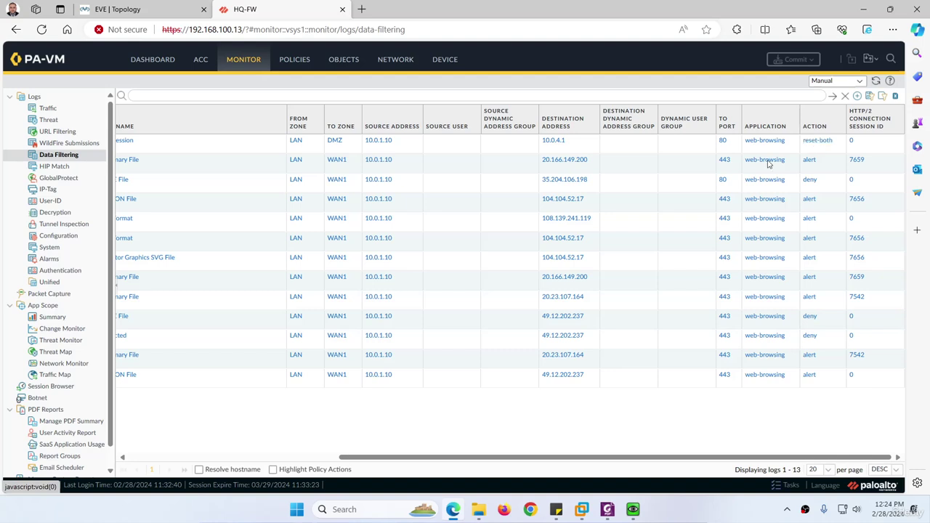
Step: Return to PC1's console and reload 10.0.4.1/cn.txt in its browser
left_click(633, 510)
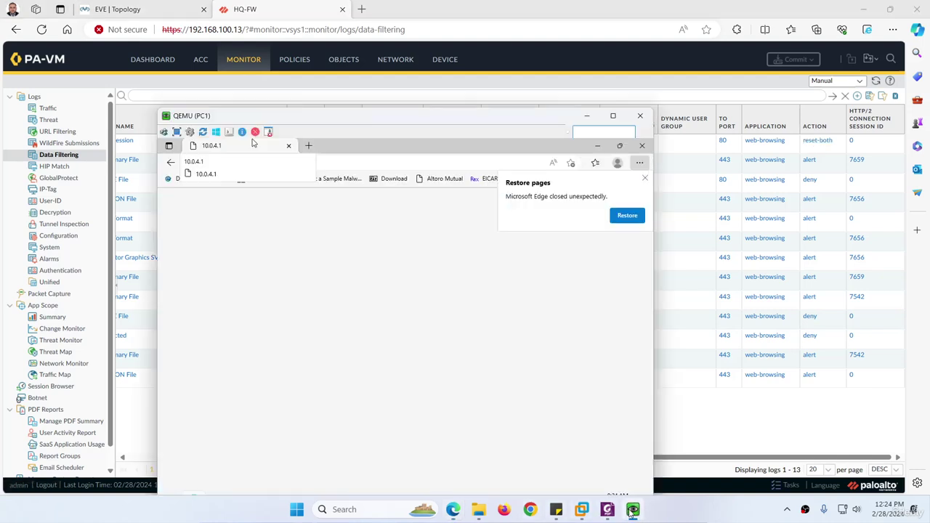
left_click(334, 162)
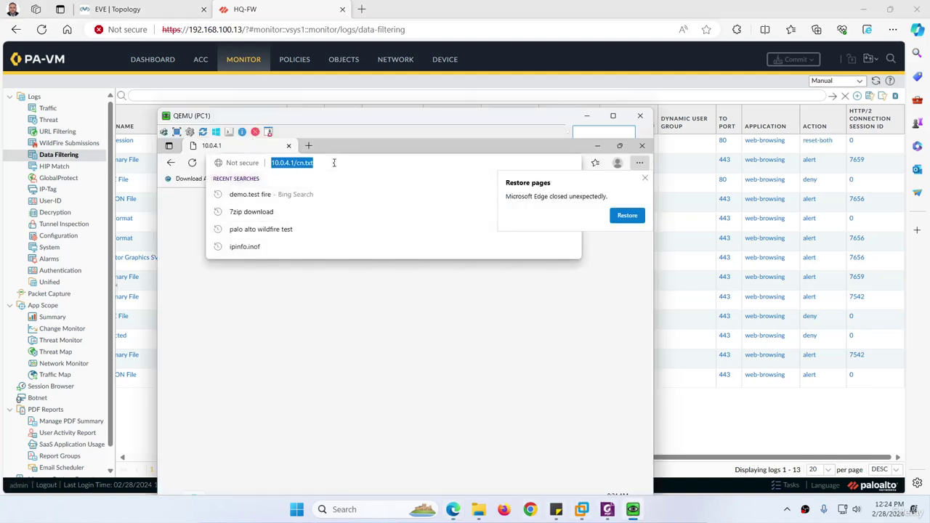
key("Return")
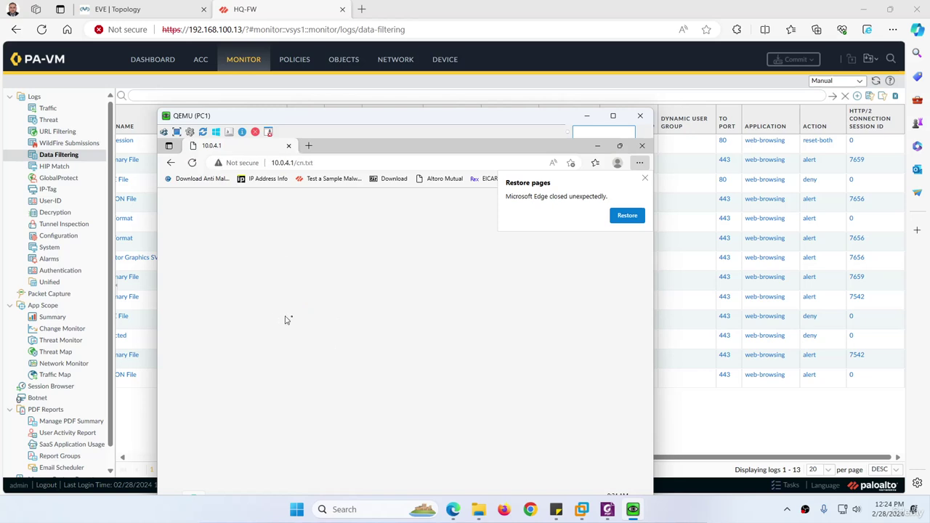
Step: Switch back to HQ-FW and refresh the Data Filtering logs to check for the repeated cn.txt request
left_click(631, 509)
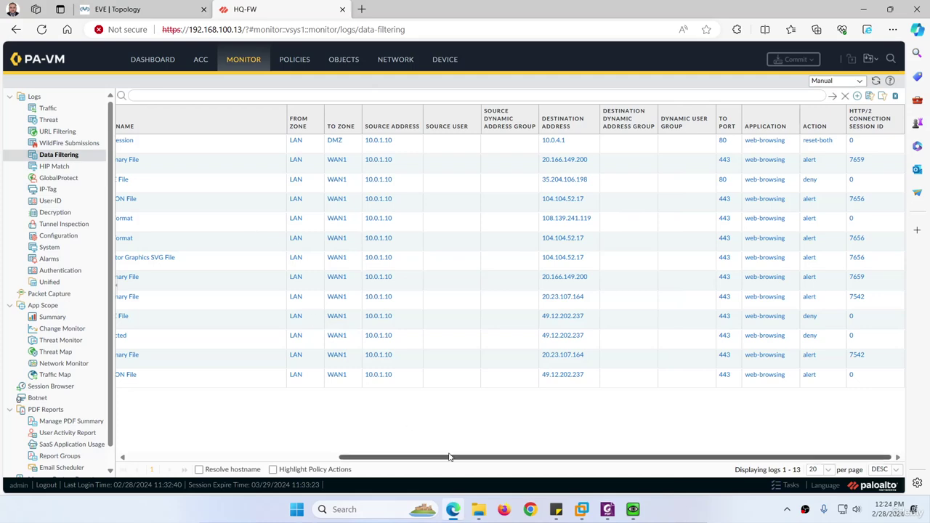
left_click_drag(447, 458, 166, 426)
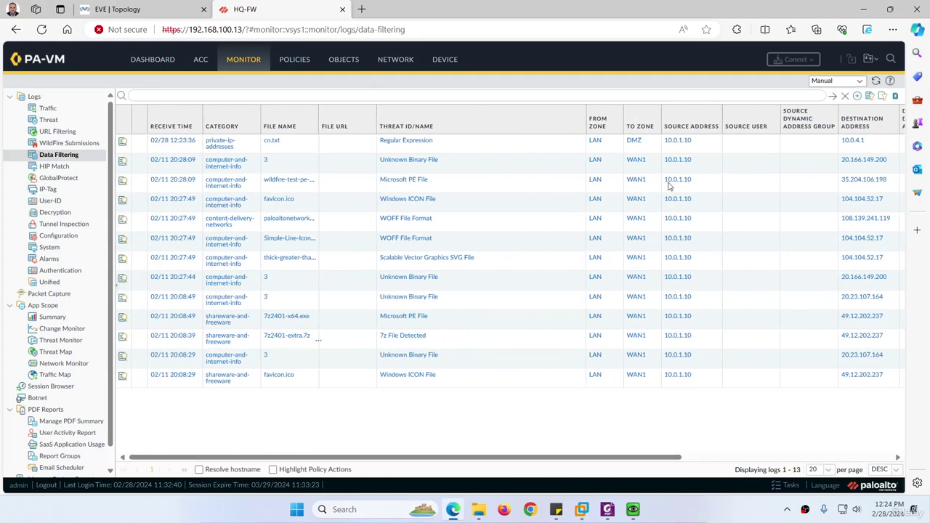
left_click(876, 80)
Step: Review the Regular Expression data pattern's definition without changing it, and return to the Data Filtering logs
left_click(344, 59)
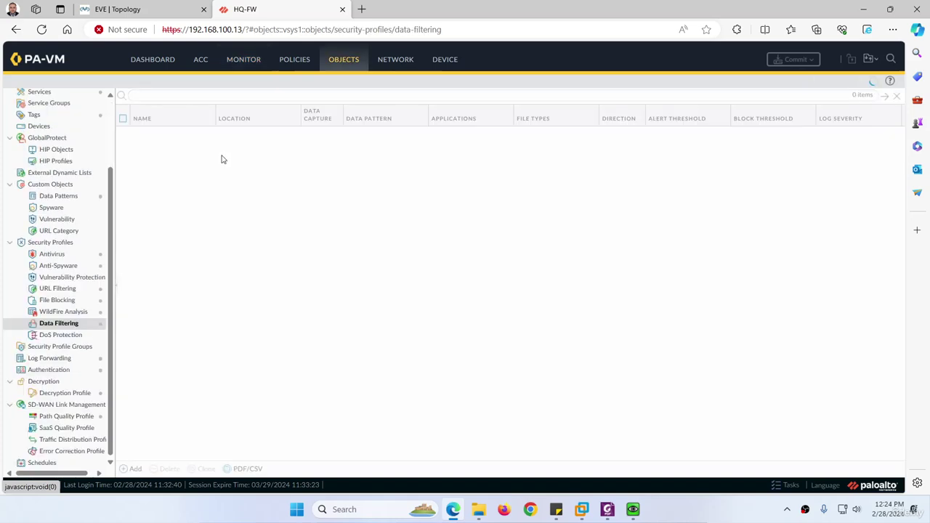
left_click(59, 197)
left_click(157, 167)
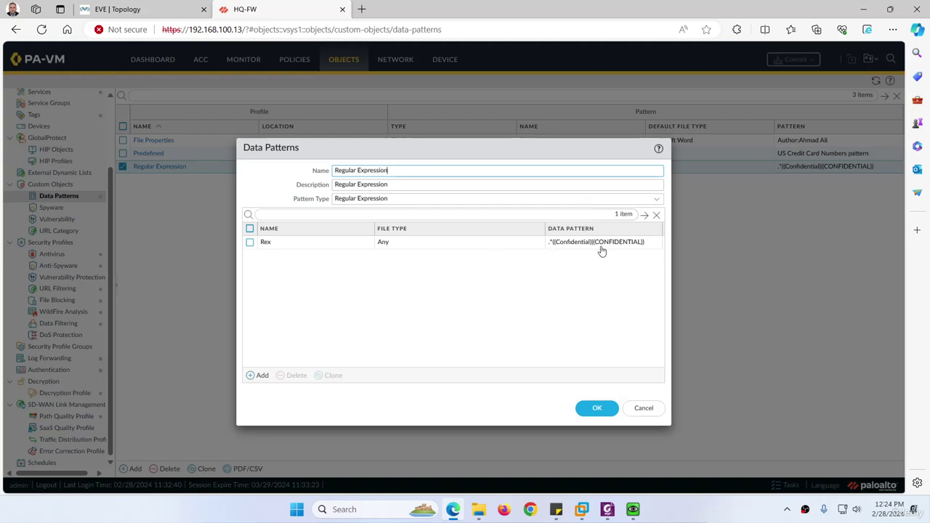
left_click(646, 409)
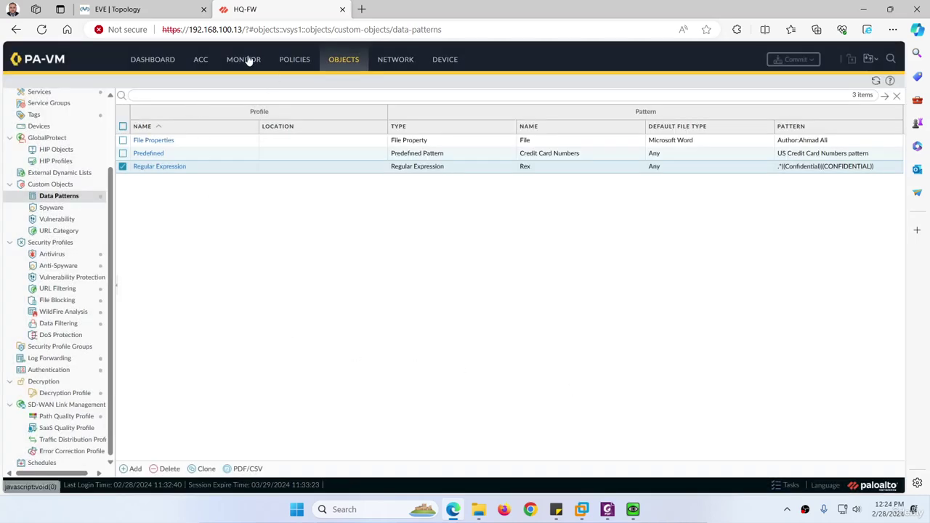
left_click(243, 59)
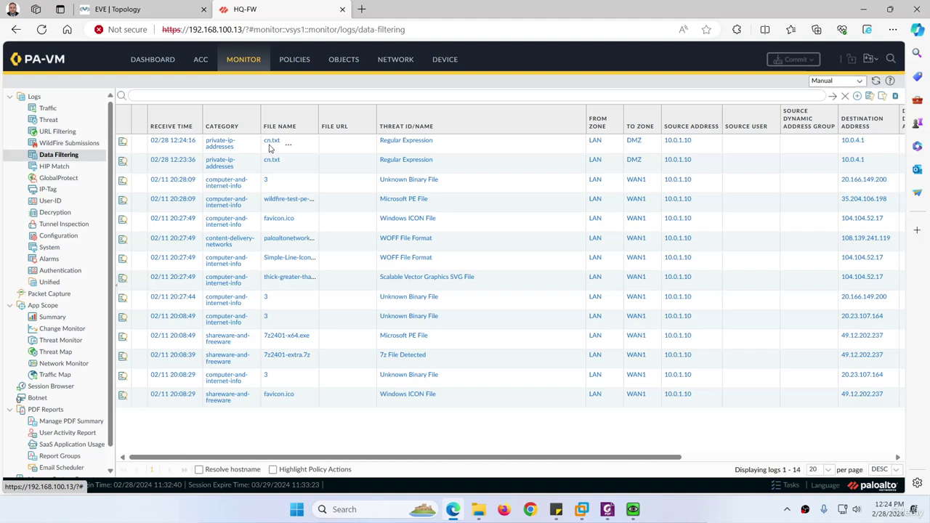
Step: Request 10.0.4.1/cr.txt in PC1's browser and dismiss the restore-pages prompt
left_click(633, 510)
left_click(331, 163)
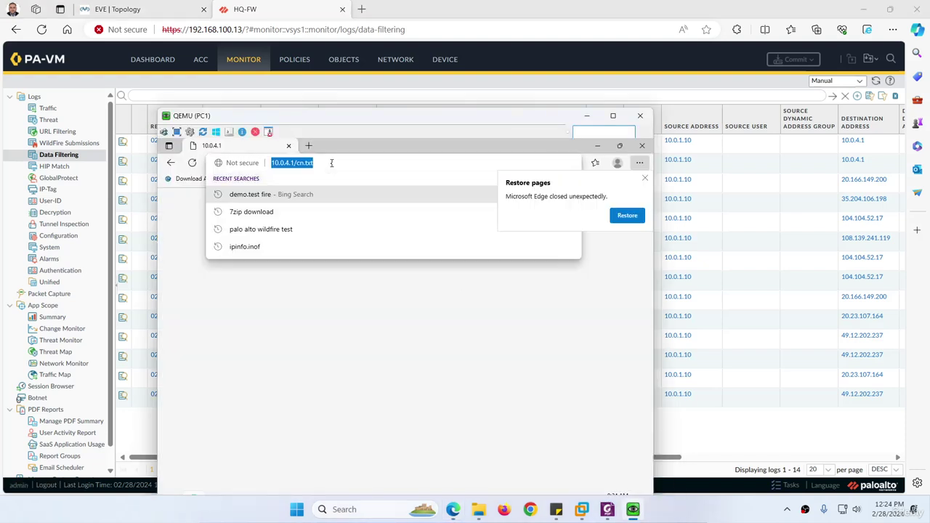
left_click(332, 163)
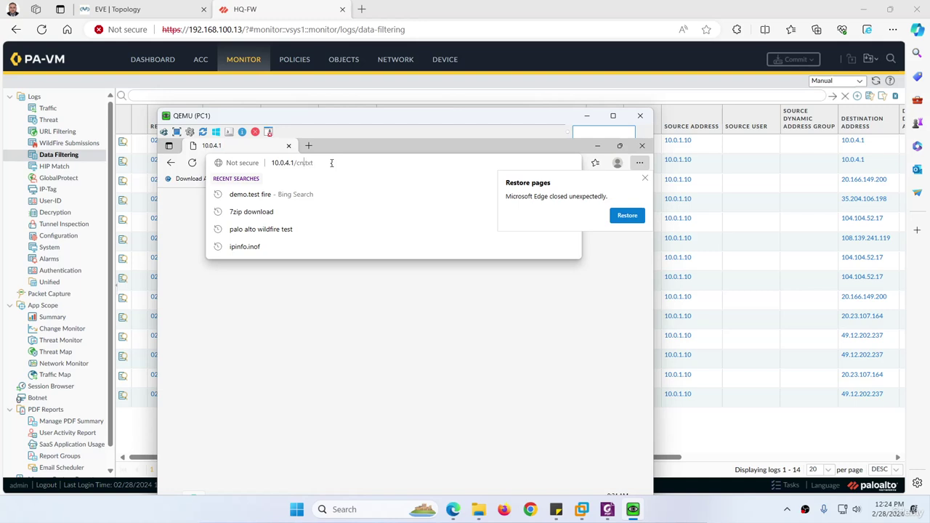
key("BackSpace")
type("r")
key("Return")
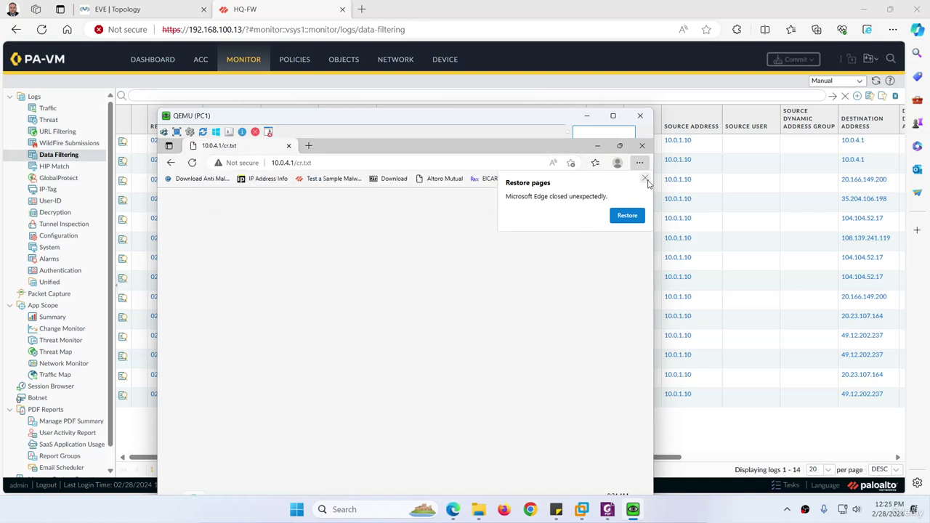
left_click(645, 179)
Step: Reload 10.0.4.1/cr.txt three times in PC1's browser and minimize PC1's console
left_click(349, 165)
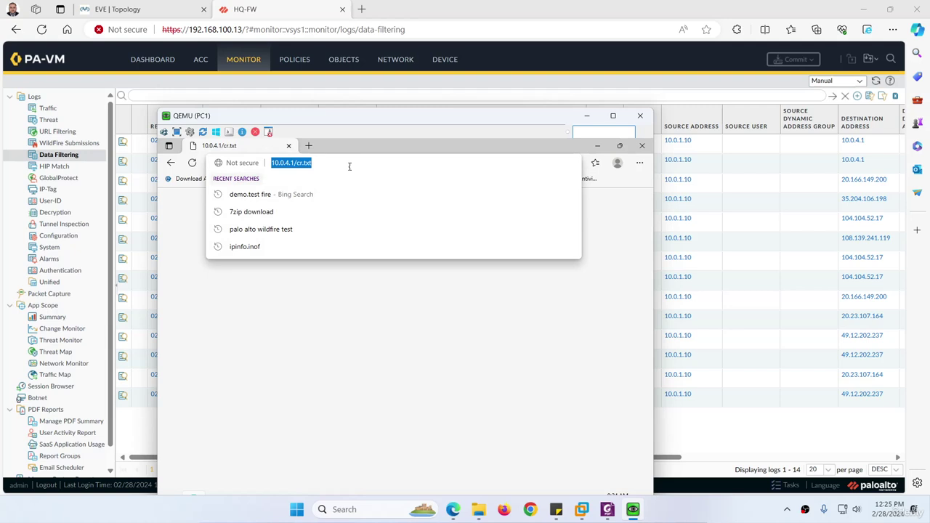
key("Return")
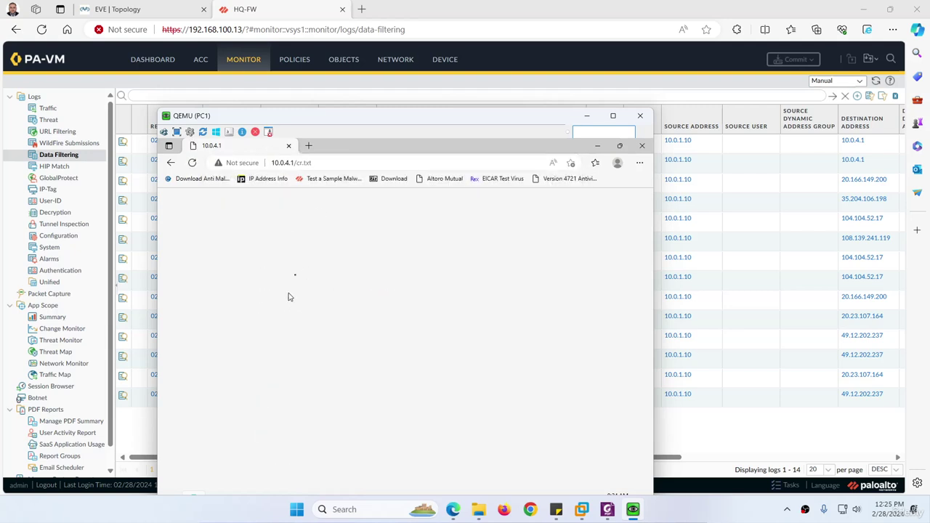
left_click(328, 163)
key("Return")
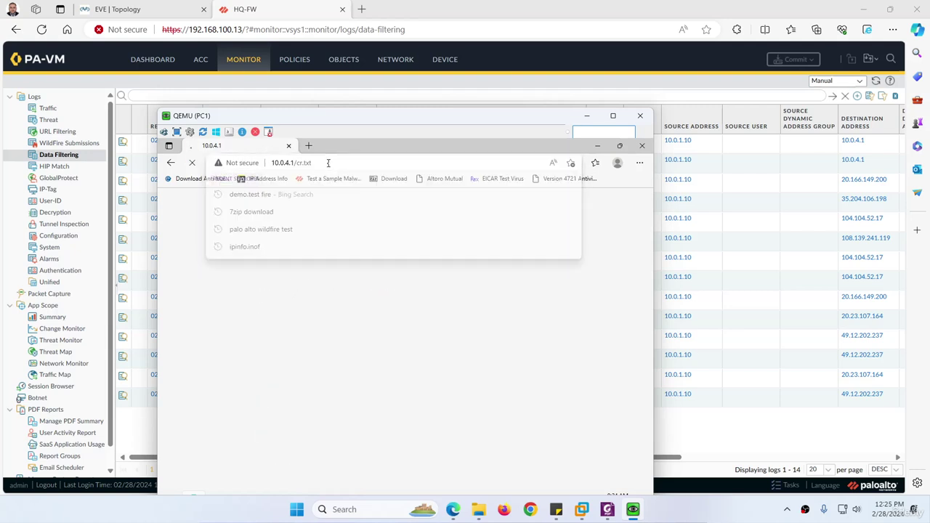
left_click(328, 163)
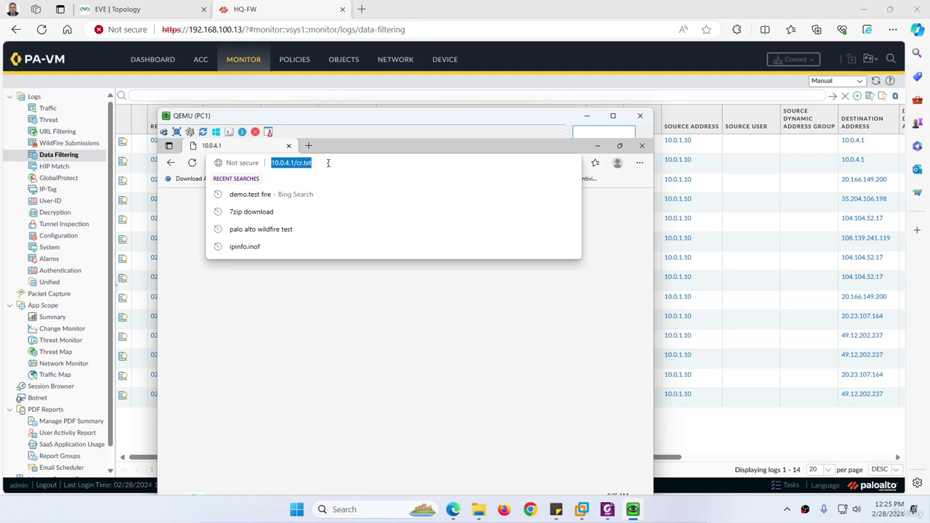
key("Return")
left_click(587, 116)
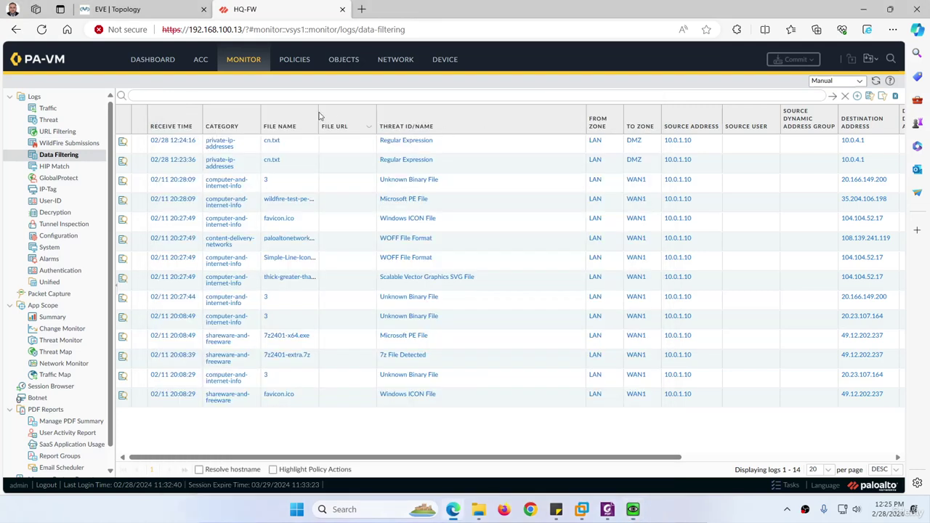
Step: Review the Predefined data pattern's credit card definition and the pattern settings listed for DF-Profile
left_click(346, 62)
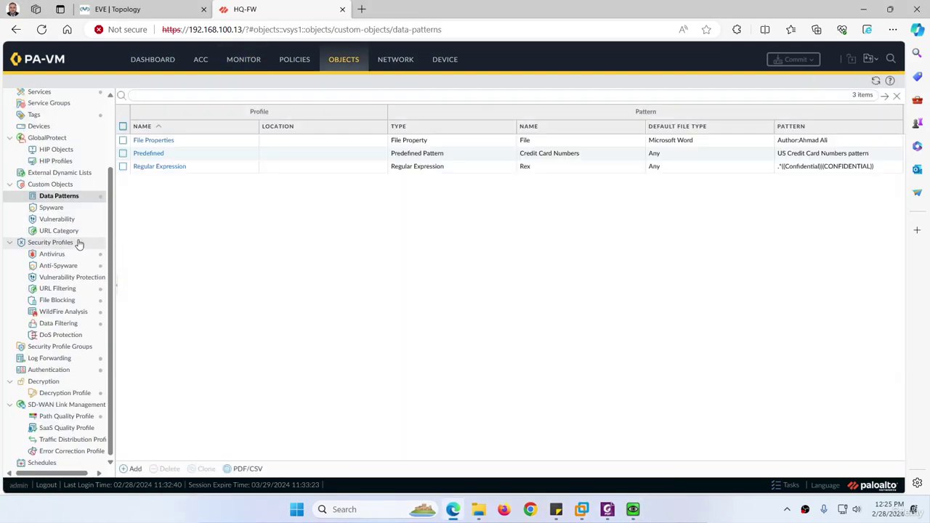
left_click(150, 154)
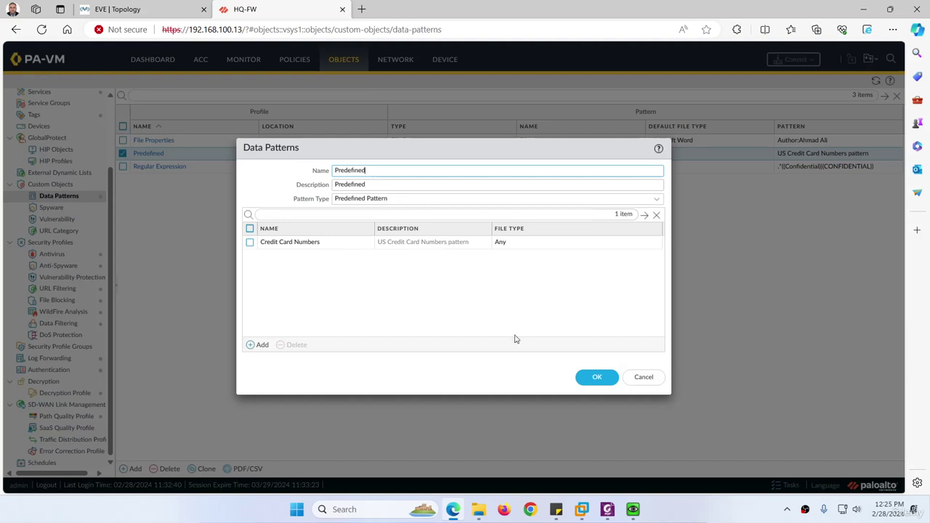
left_click(644, 376)
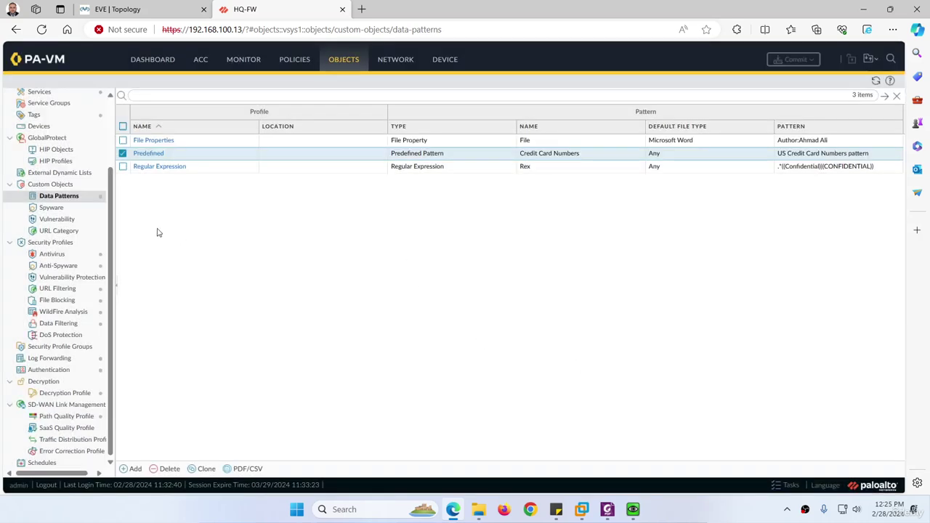
left_click(58, 323)
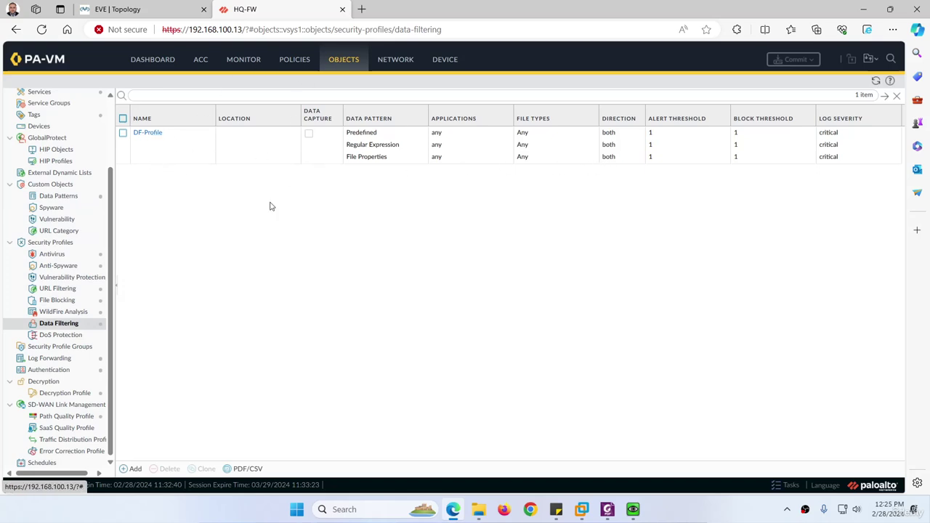
Step: Examine the cr.txt and cn.txt entries' threat names and actions in the Data Filtering logs, and check SRV1 in the topology
left_click(249, 62)
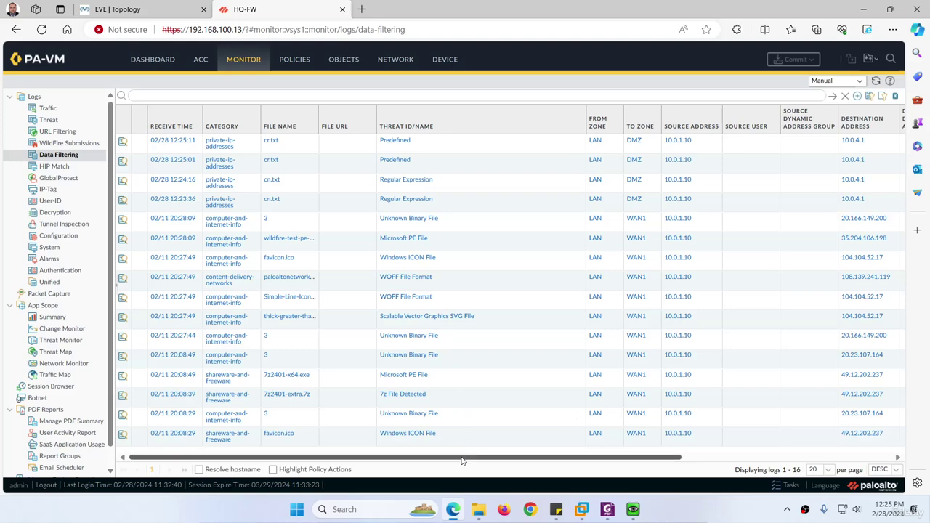
left_click_drag(470, 457, 680, 459)
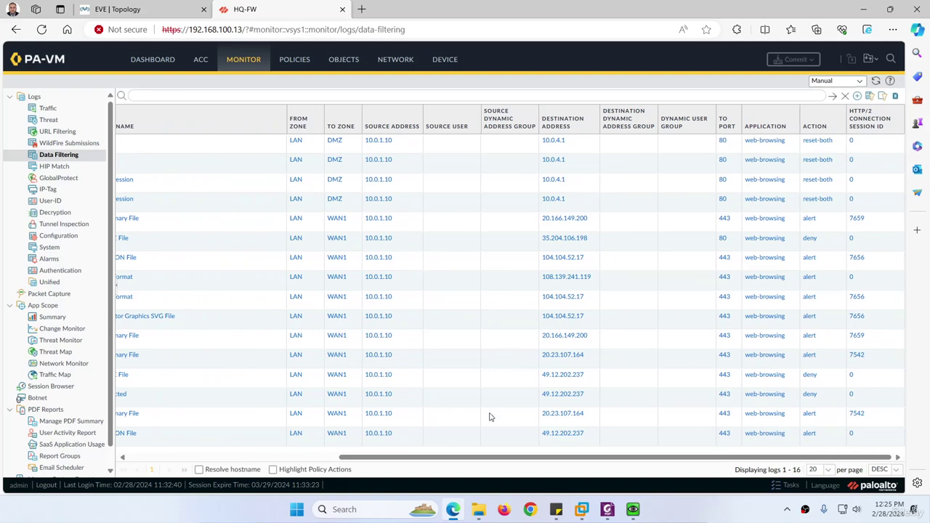
left_click_drag(482, 460, 245, 440)
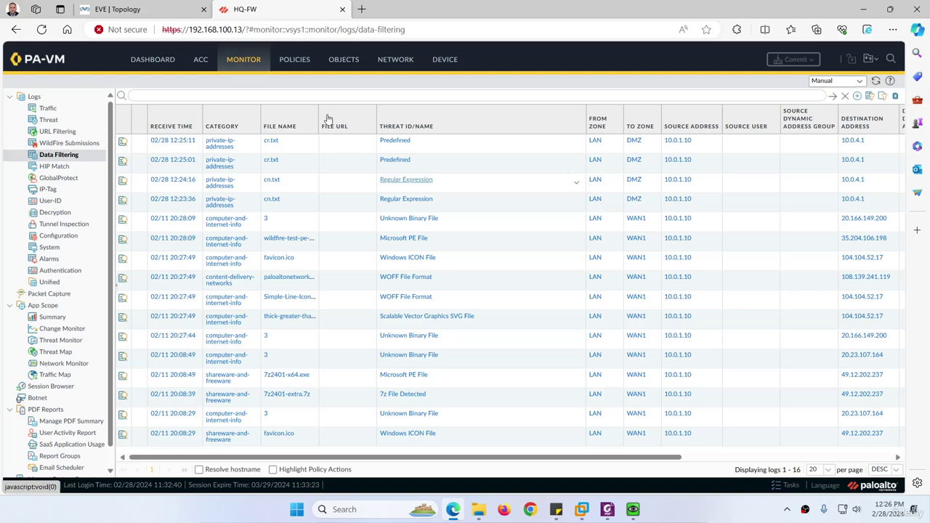
left_click(120, 9)
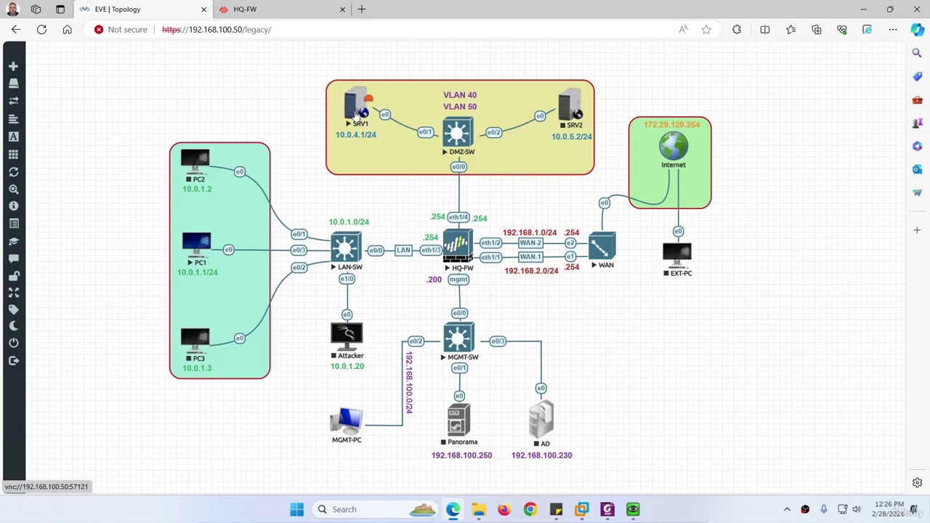
left_click(291, 11)
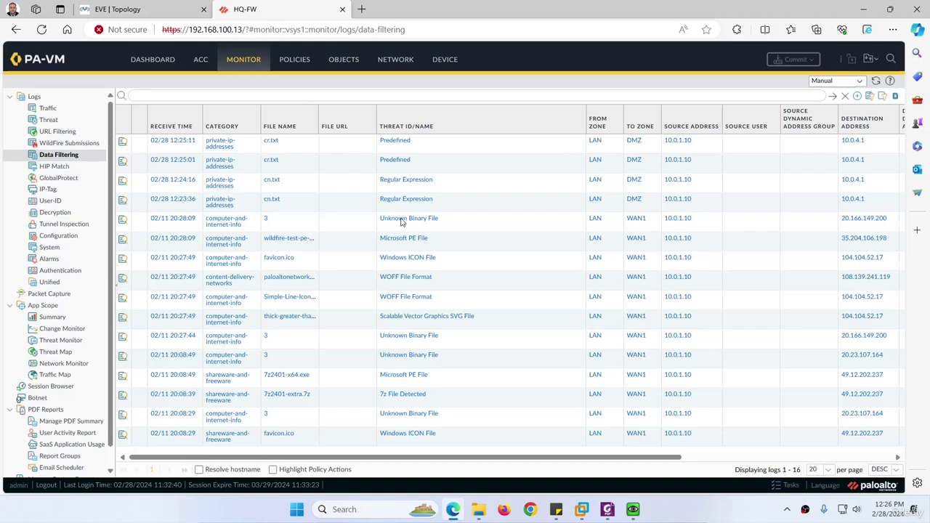
Step: Switch to Data Filtering Profile Lab.pdf in Foxit PDF Editor and review its log verification section, including the show log data CLI command
left_click(608, 509)
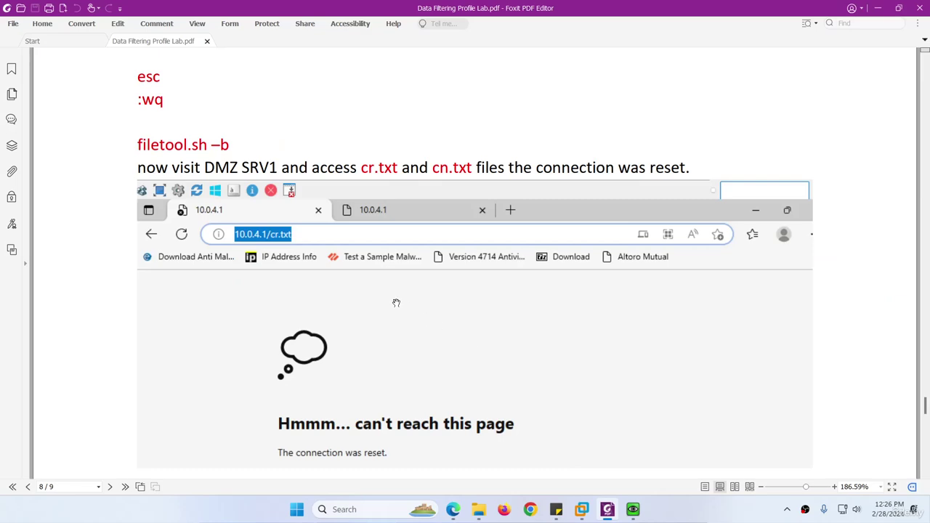
scroll(394, 303, "down", 10)
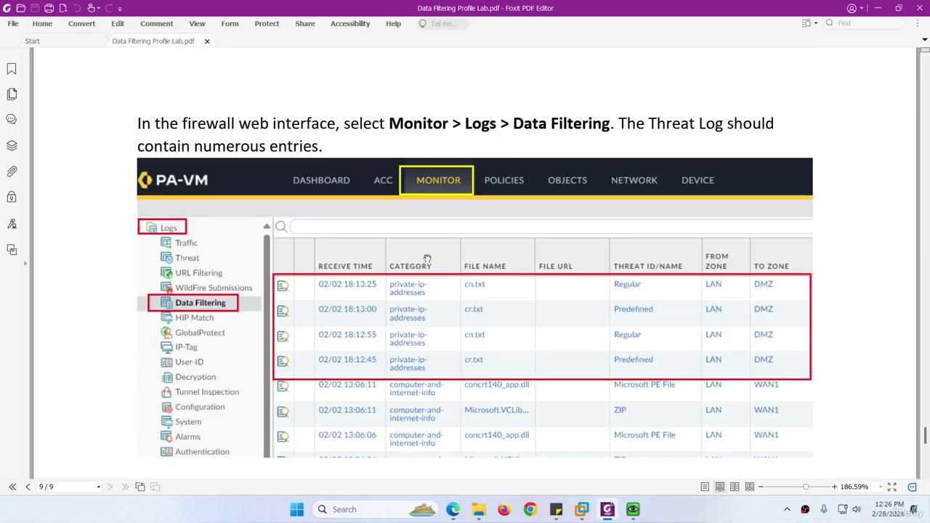
scroll(427, 259, "down", 2)
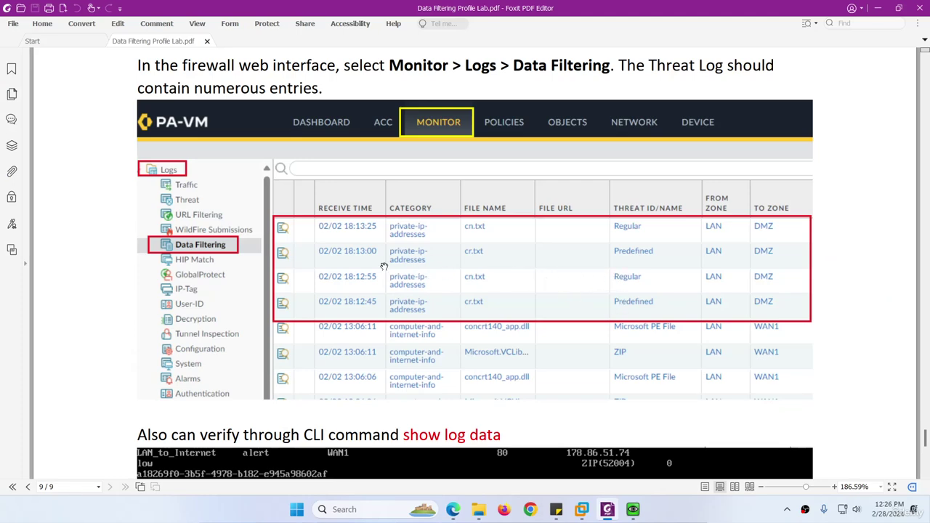
scroll(384, 266, "down", 3)
scroll(384, 266, "down", 5)
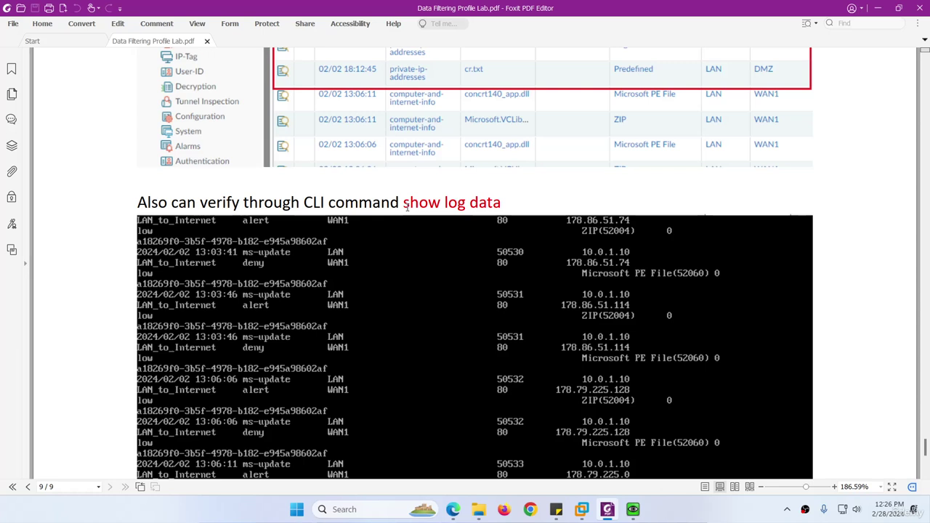
left_click_drag(404, 205, 505, 204)
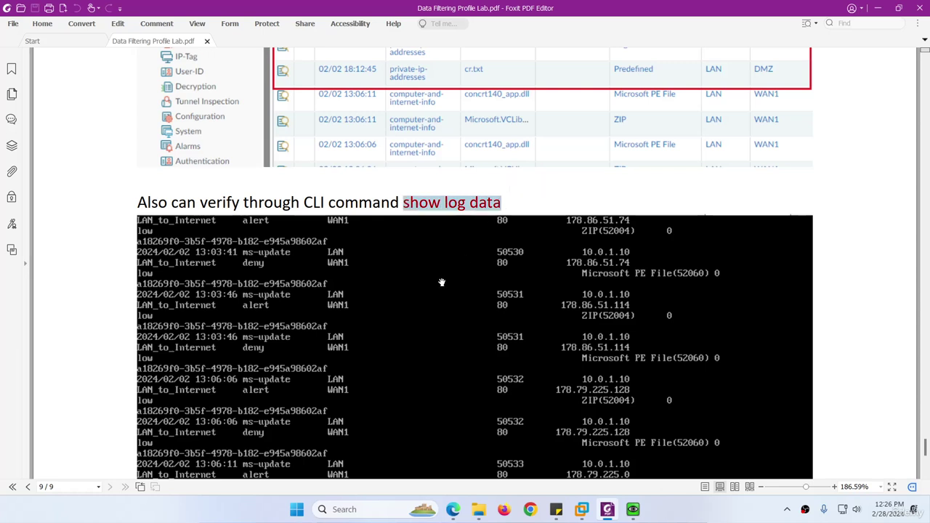
scroll(442, 282, "down", 3)
scroll(439, 291, "down", 2)
scroll(439, 291, "up", 10)
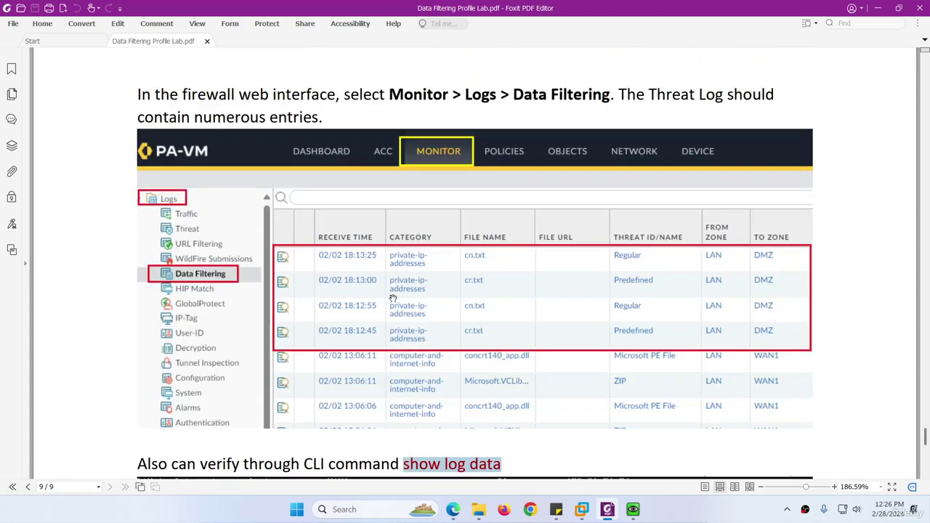
scroll(393, 298, "down", 12)
scroll(393, 299, "up", 4)
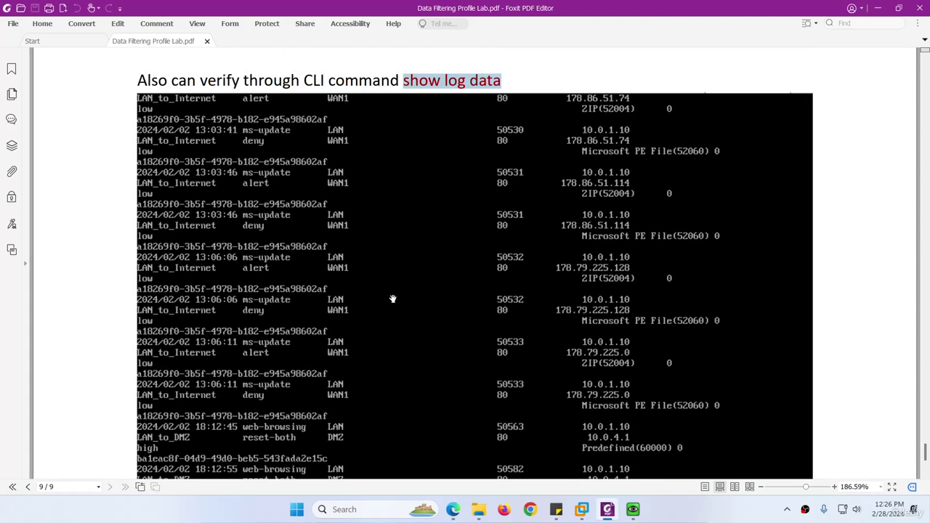
scroll(393, 299, "up", 7)
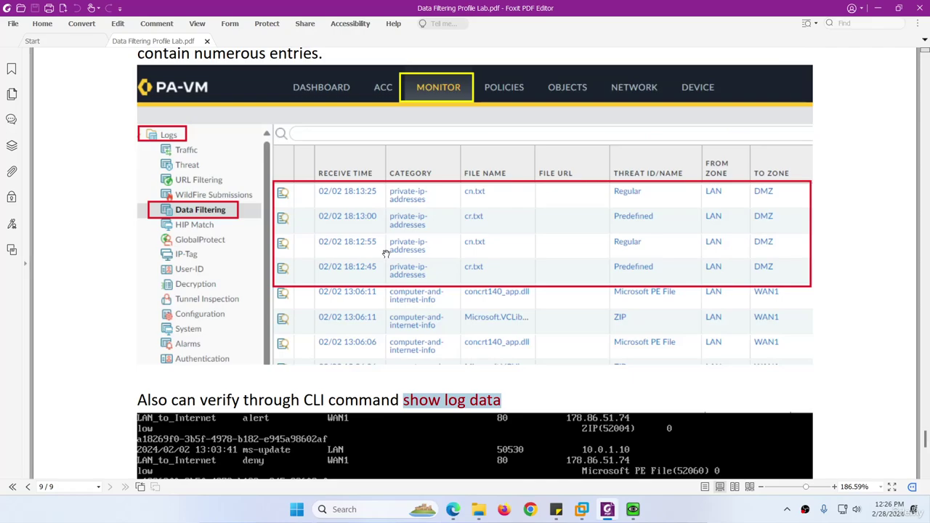
Step: Look back through the lab guide's DF-Profile and data pattern configuration pages
scroll(386, 254, "up", 20)
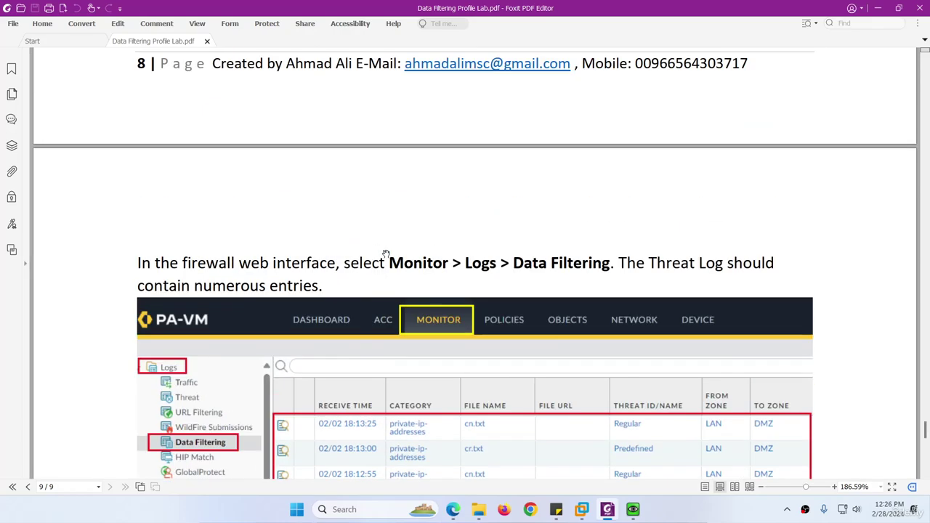
scroll(386, 254, "up", 20)
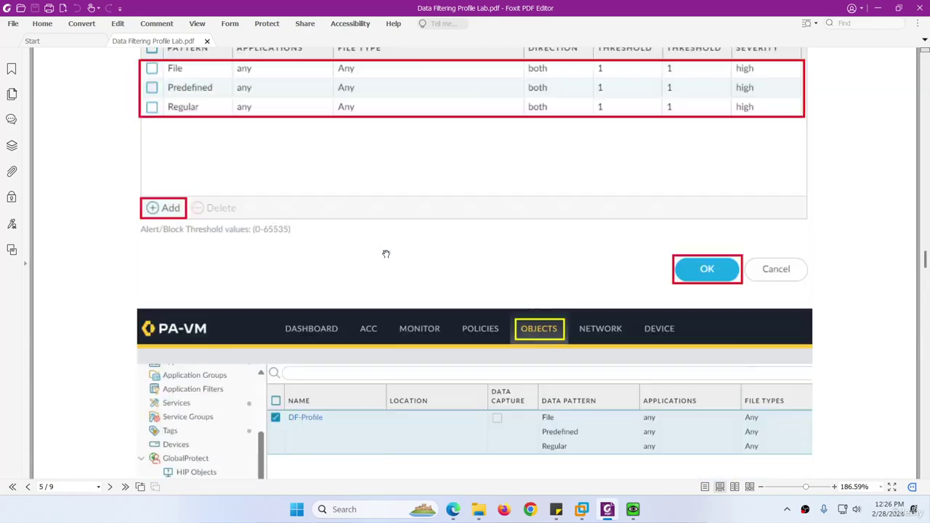
scroll(386, 254, "up", 20)
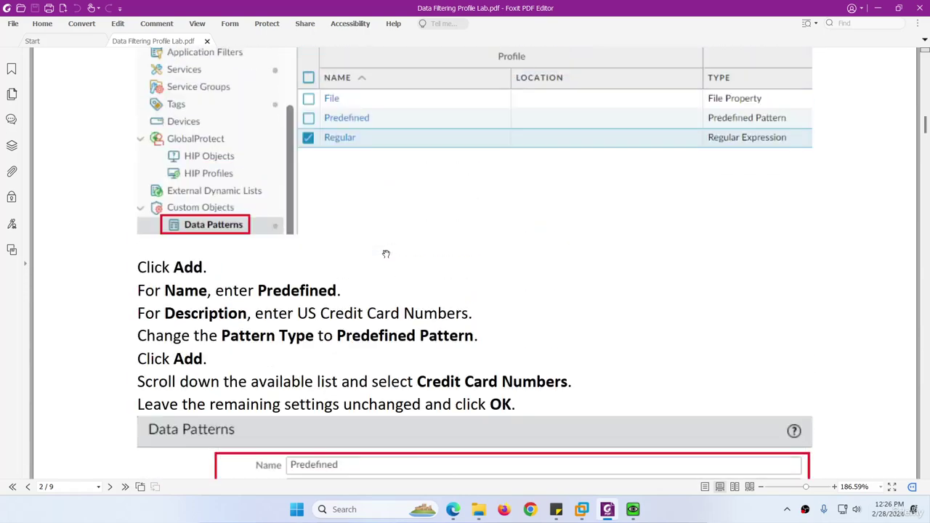